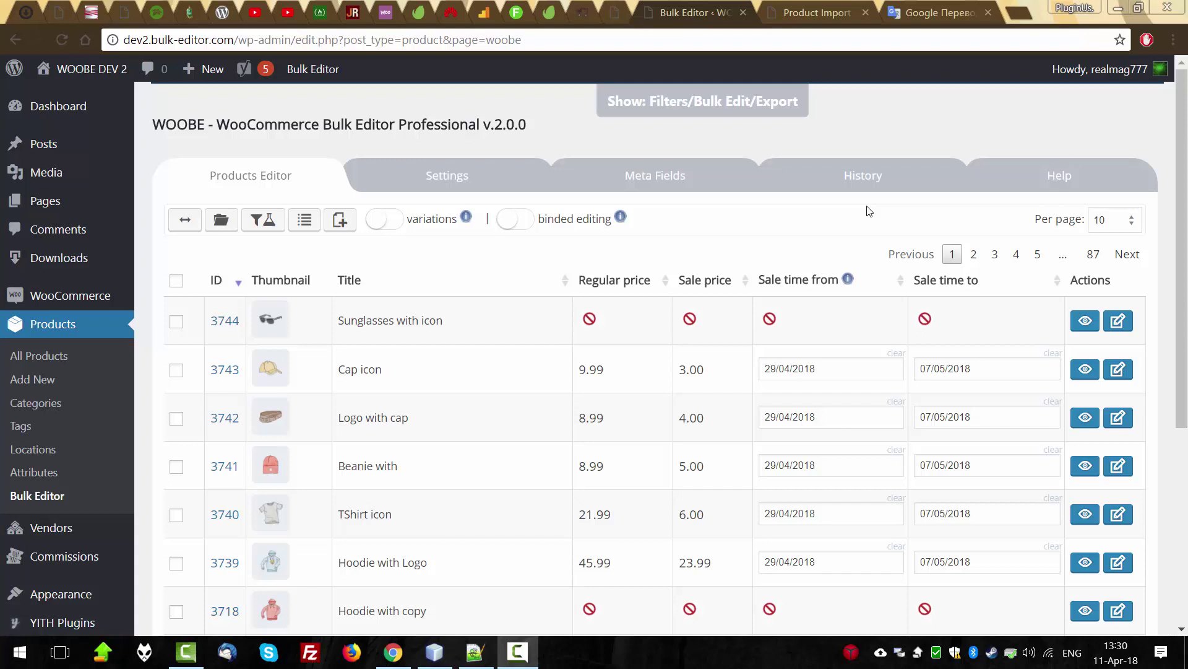
- Show the Export options, which currently apply to all products
{"action": "left_click", "coordinate": [769, 107]}
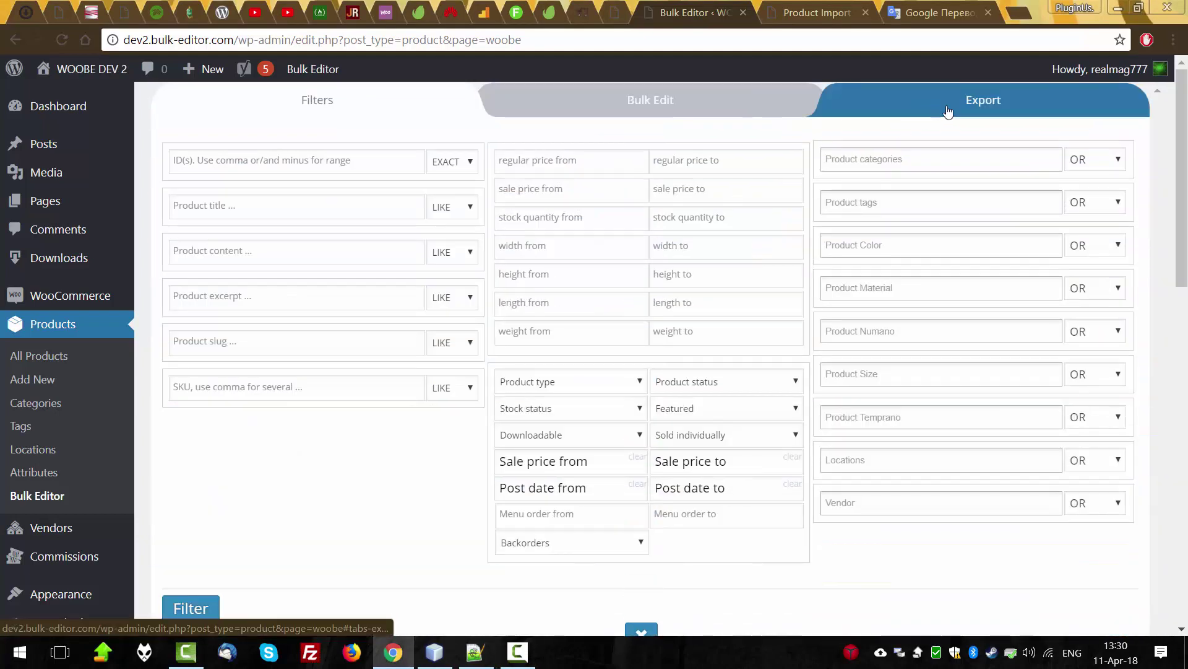
{"action": "left_click", "coordinate": [934, 113]}
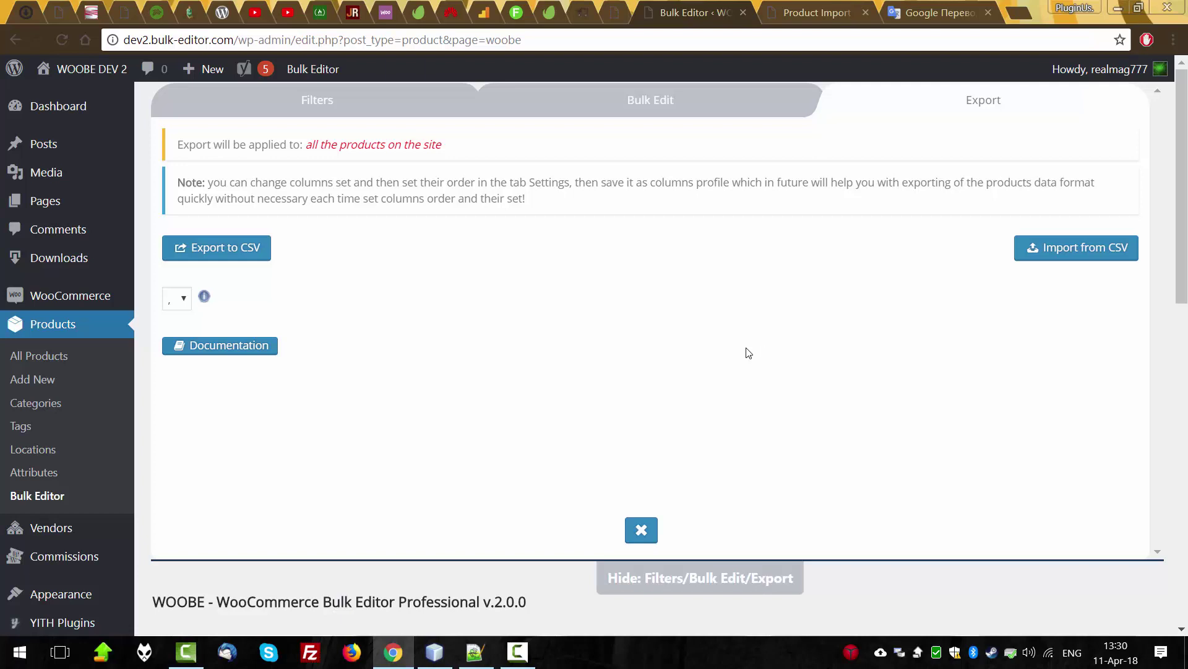
{"action": "left_click_drag", "start_coordinate": [312, 145], "coordinate": [635, 152]}
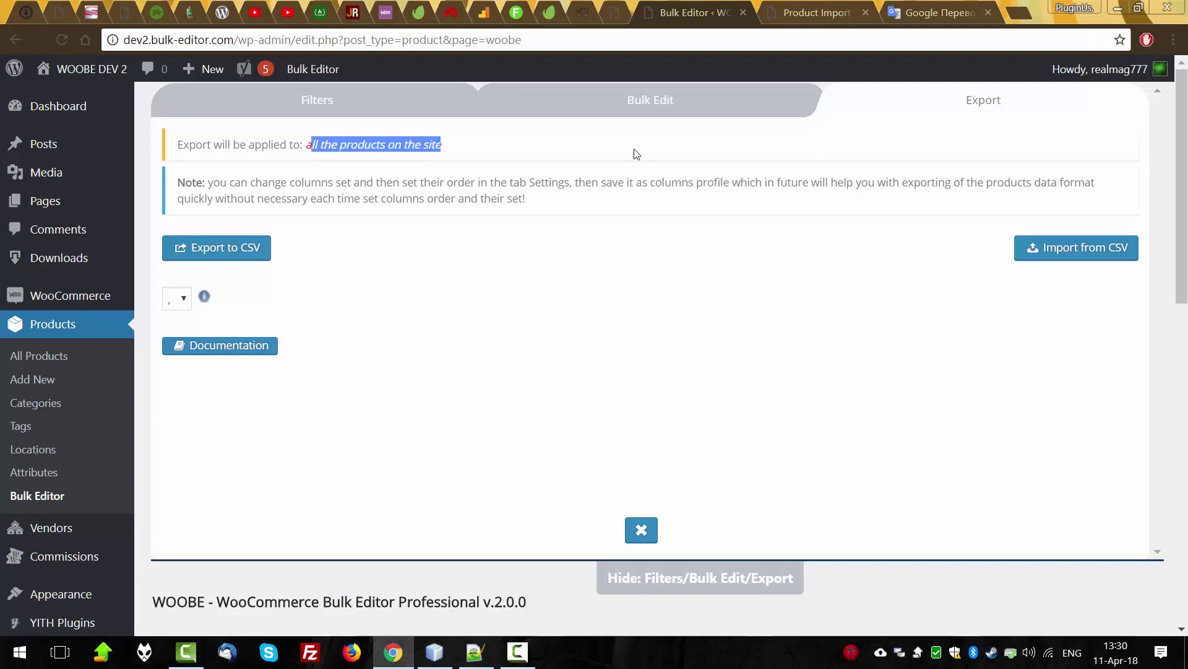
- Filter the product list to Variable type in the Accessories category and return to Export
{"action": "left_click", "coordinate": [315, 100]}
{"action": "left_click", "coordinate": [554, 383]}
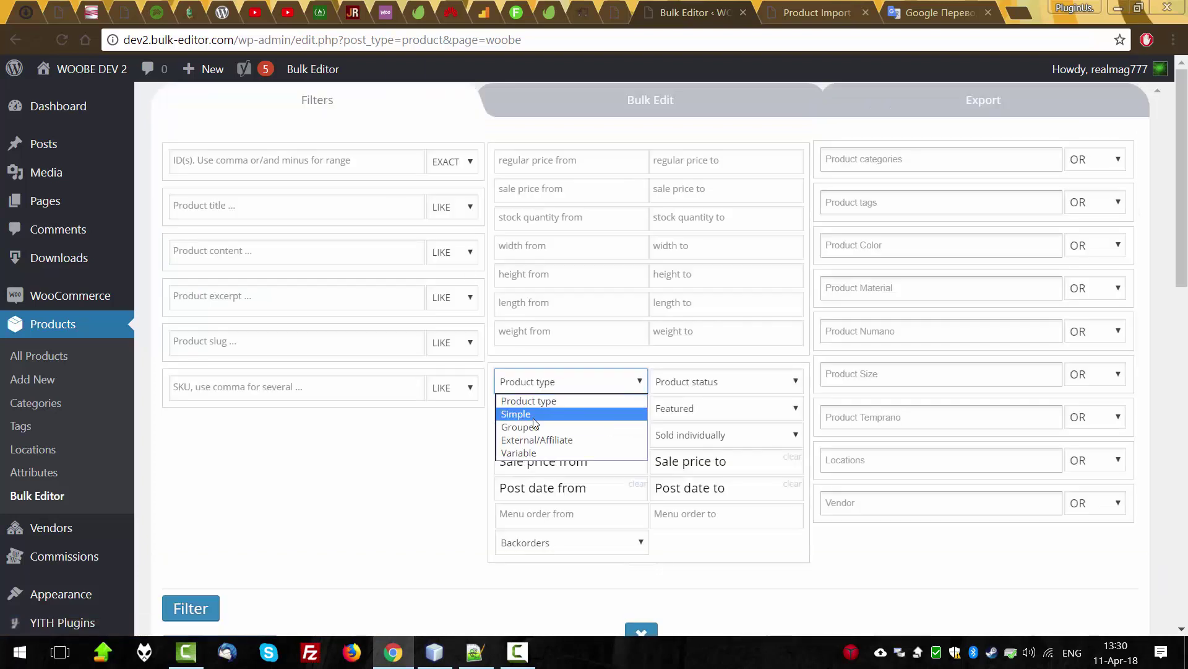
{"action": "left_click", "coordinate": [517, 453]}
{"action": "left_click", "coordinate": [928, 159]}
{"action": "left_click", "coordinate": [842, 285]}
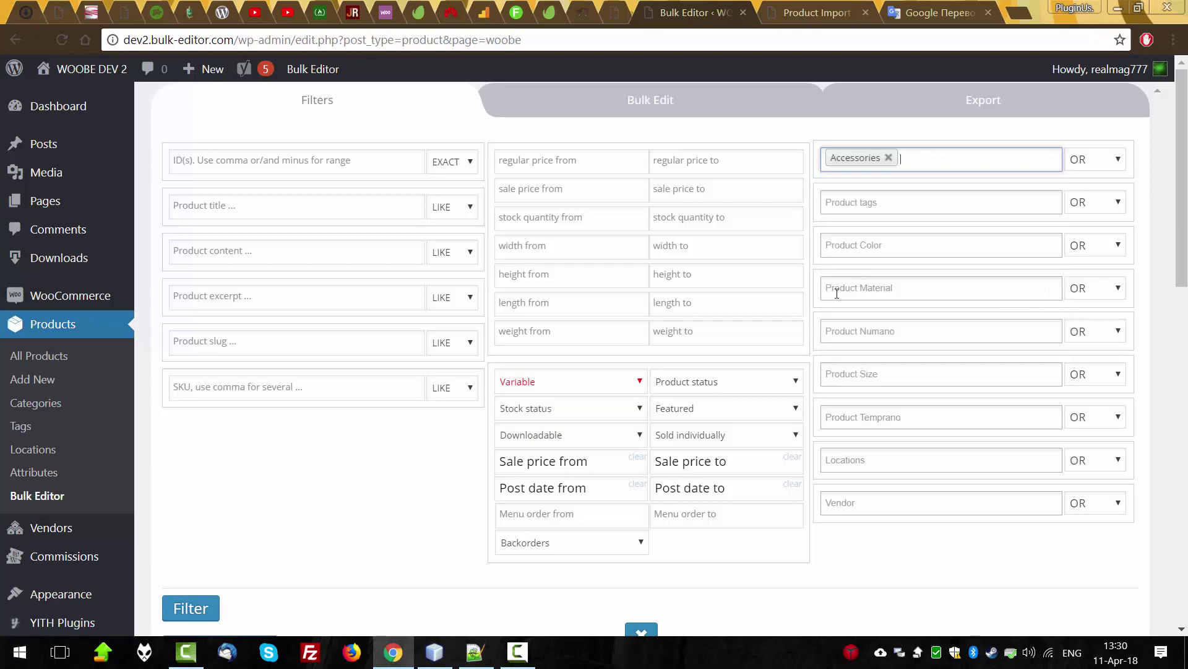
{"action": "left_click", "coordinate": [191, 608]}
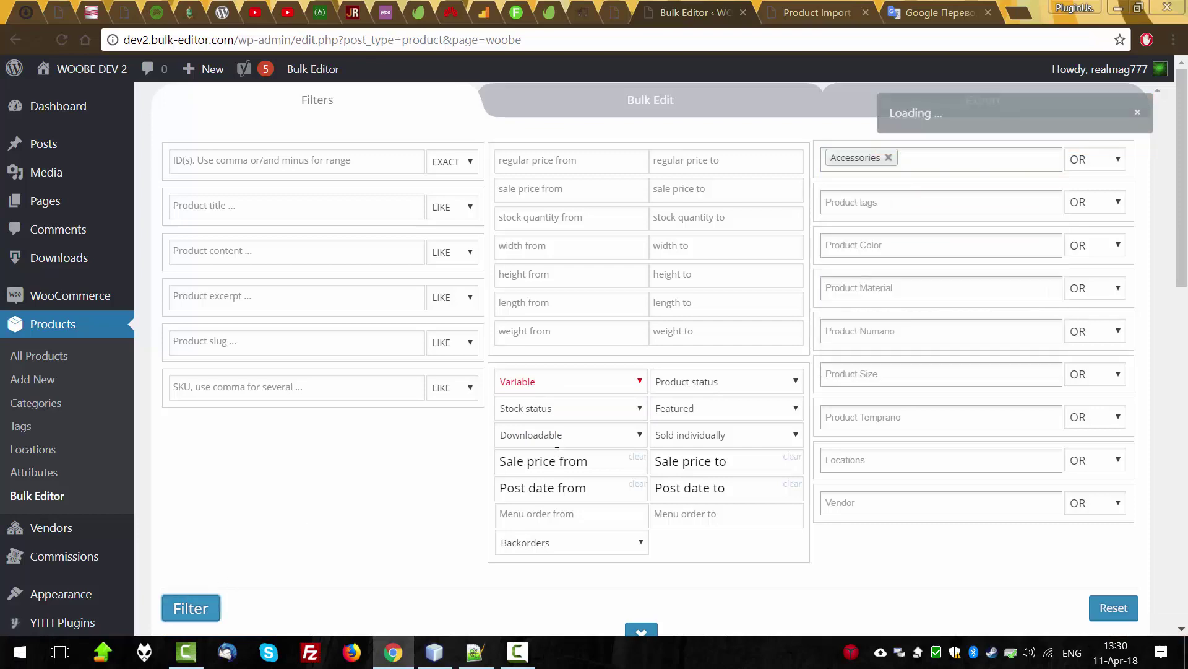
{"action": "left_click", "coordinate": [963, 104]}
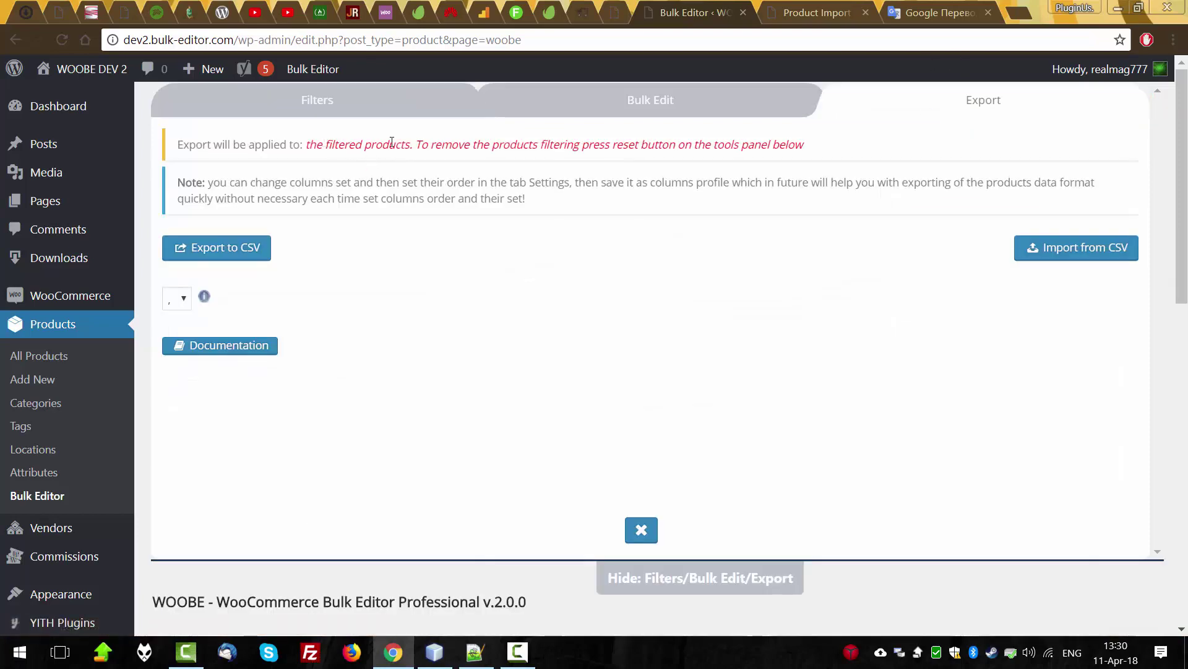
- Select all filtered products except 3514 and 3395, noting the selected count
{"action": "left_click_drag", "start_coordinate": [393, 141], "coordinate": [318, 411]}
{"action": "scroll", "coordinate": [318, 411], "scroll_direction": "down", "scroll_amount": 6}
{"action": "left_click", "coordinate": [177, 338]}
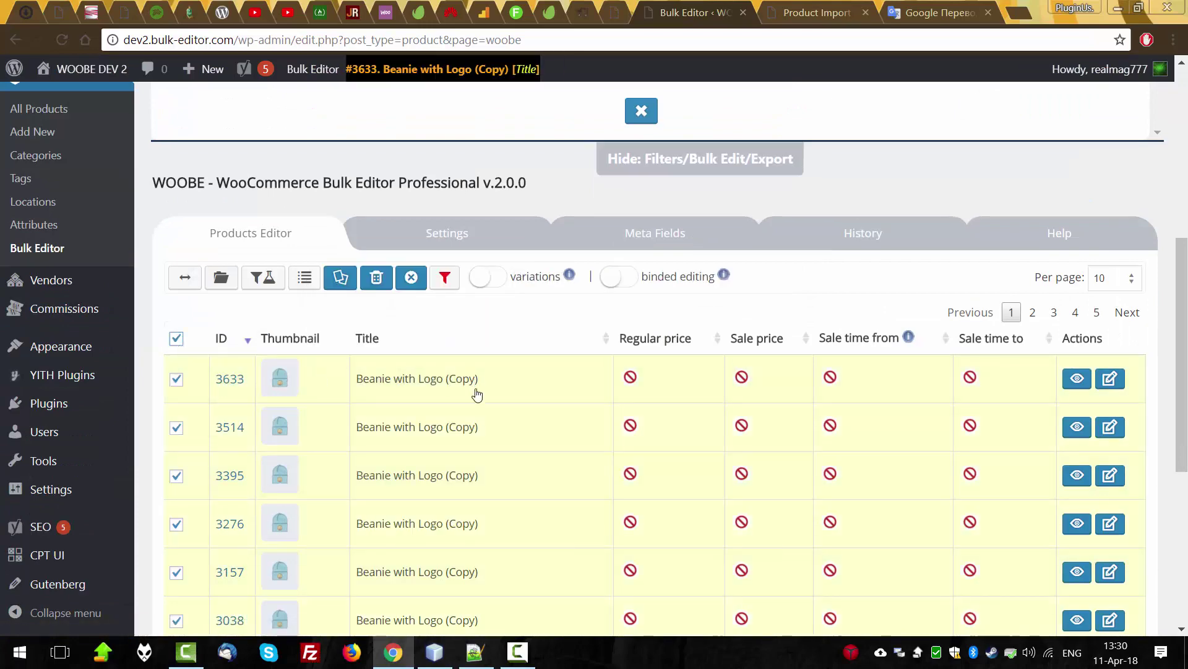
{"action": "left_click", "coordinate": [176, 427]}
{"action": "left_click", "coordinate": [176, 476]}
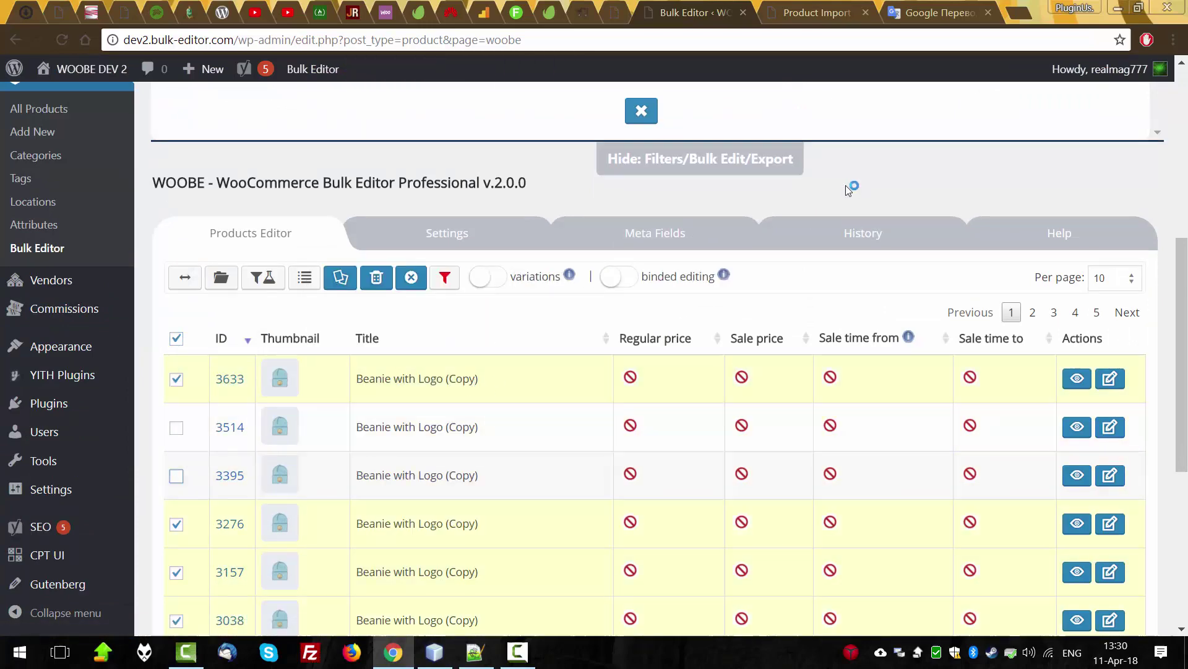
{"action": "scroll", "coordinate": [846, 184], "scroll_direction": "up", "scroll_amount": 6}
{"action": "left_click_drag", "start_coordinate": [409, 143], "coordinate": [628, 143]}
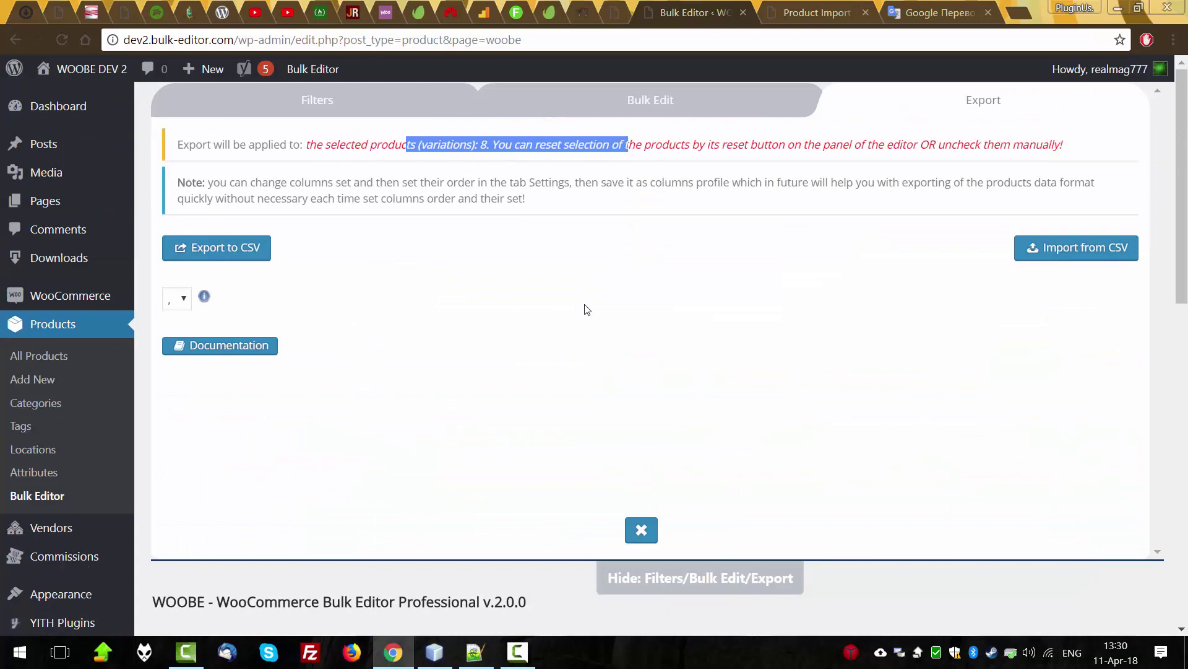
- Uncheck every product and bring up the Columns profile dialog
{"action": "scroll", "coordinate": [537, 316], "scroll_direction": "down", "scroll_amount": 7}
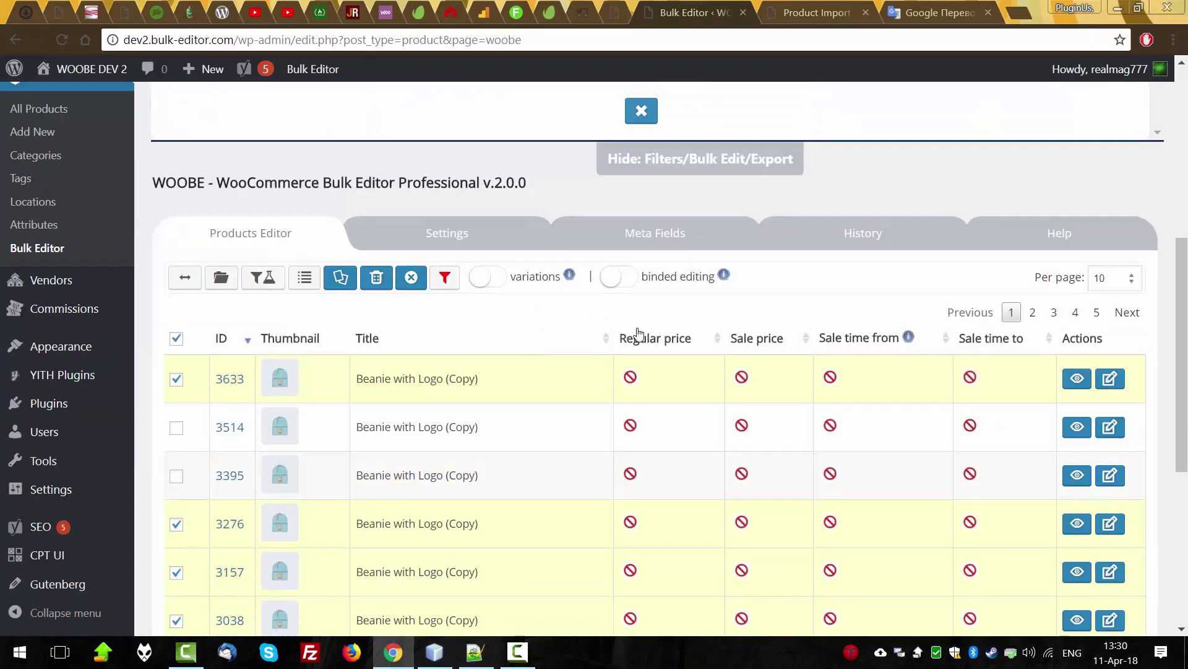
{"action": "left_click", "coordinate": [411, 278]}
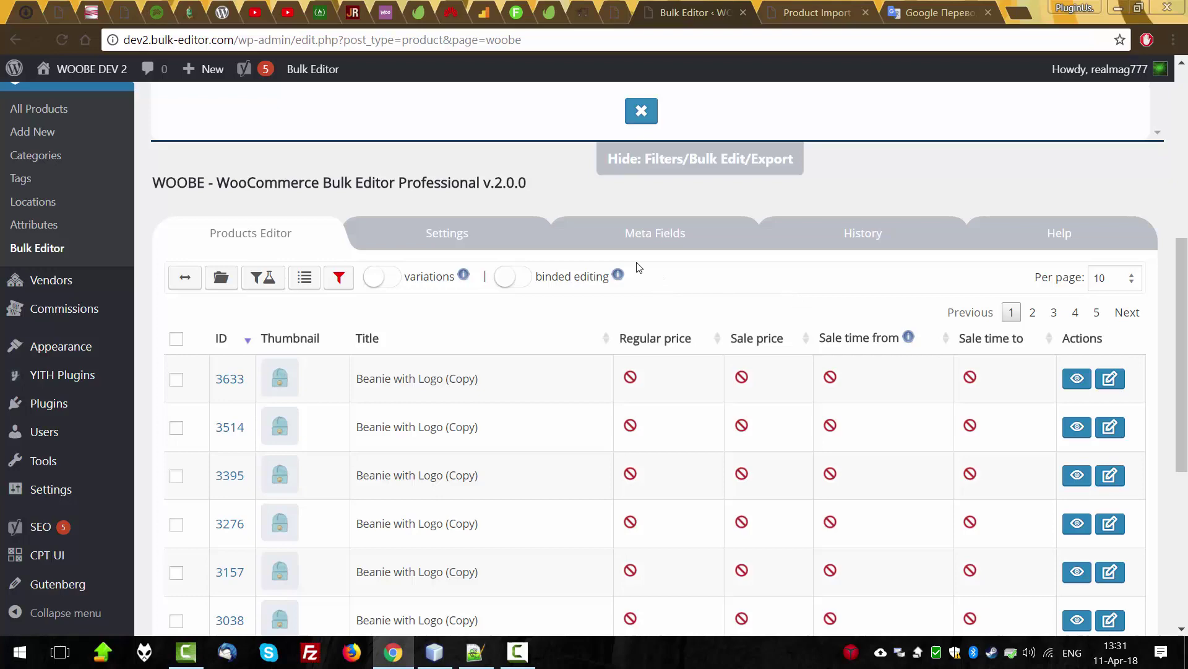
{"action": "left_click", "coordinate": [220, 278]}
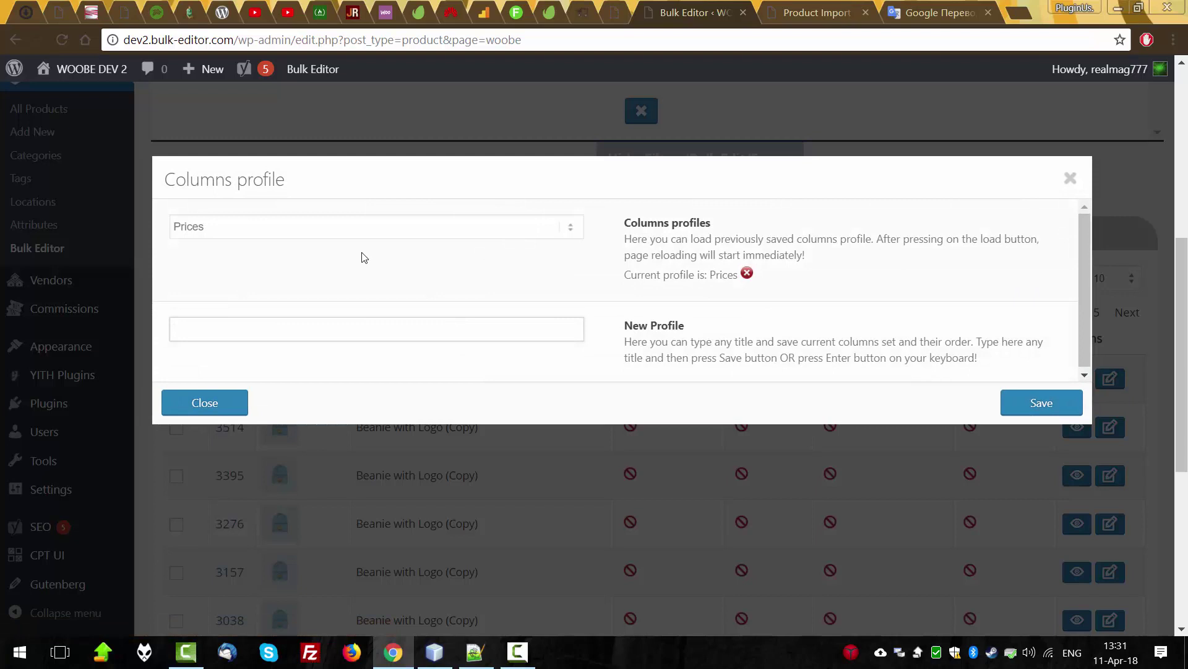
- Load the Stock column profile into the product table
{"action": "left_click", "coordinate": [324, 232]}
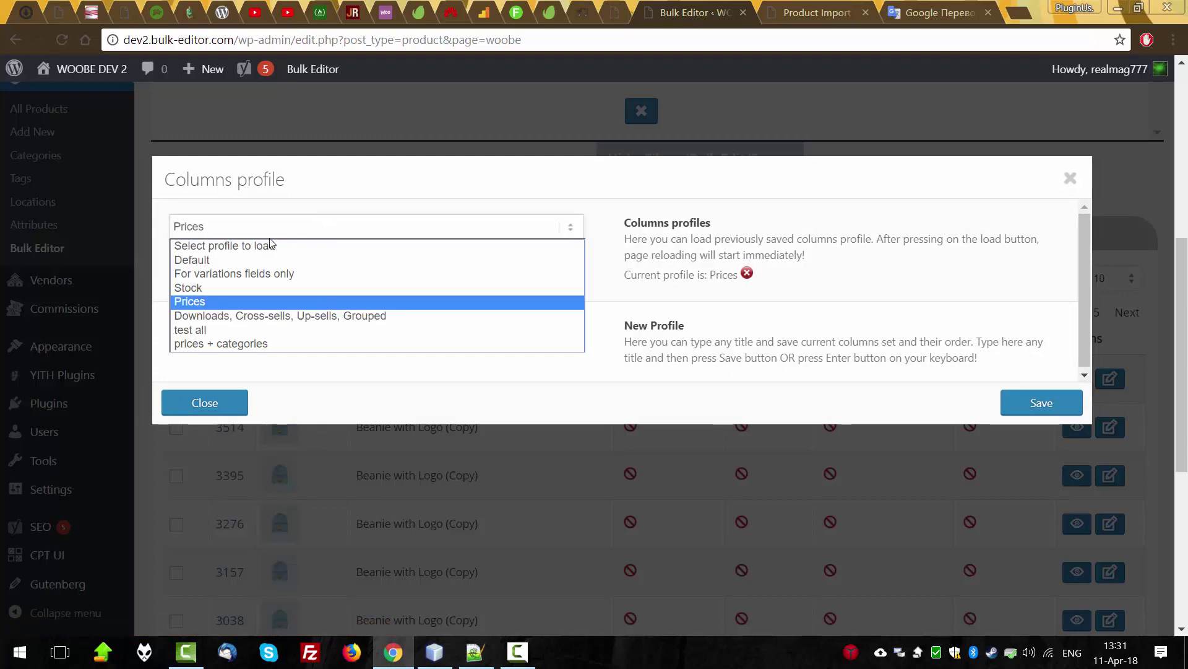
{"action": "left_click", "coordinate": [209, 288]}
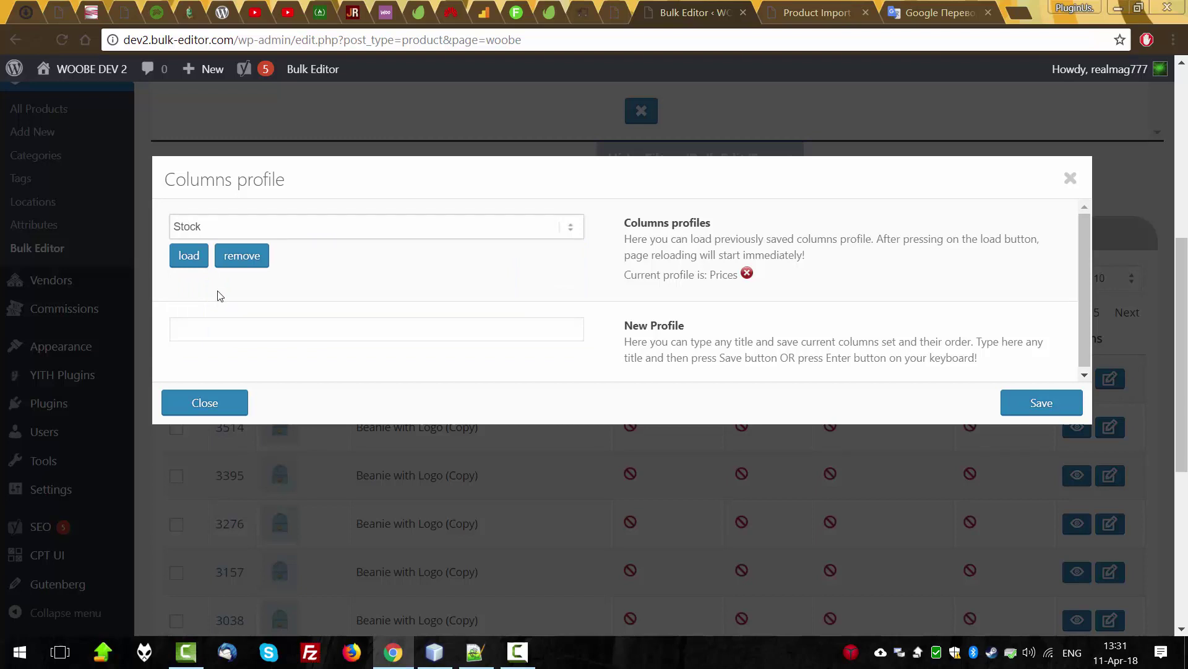
{"action": "left_click", "coordinate": [185, 227]}
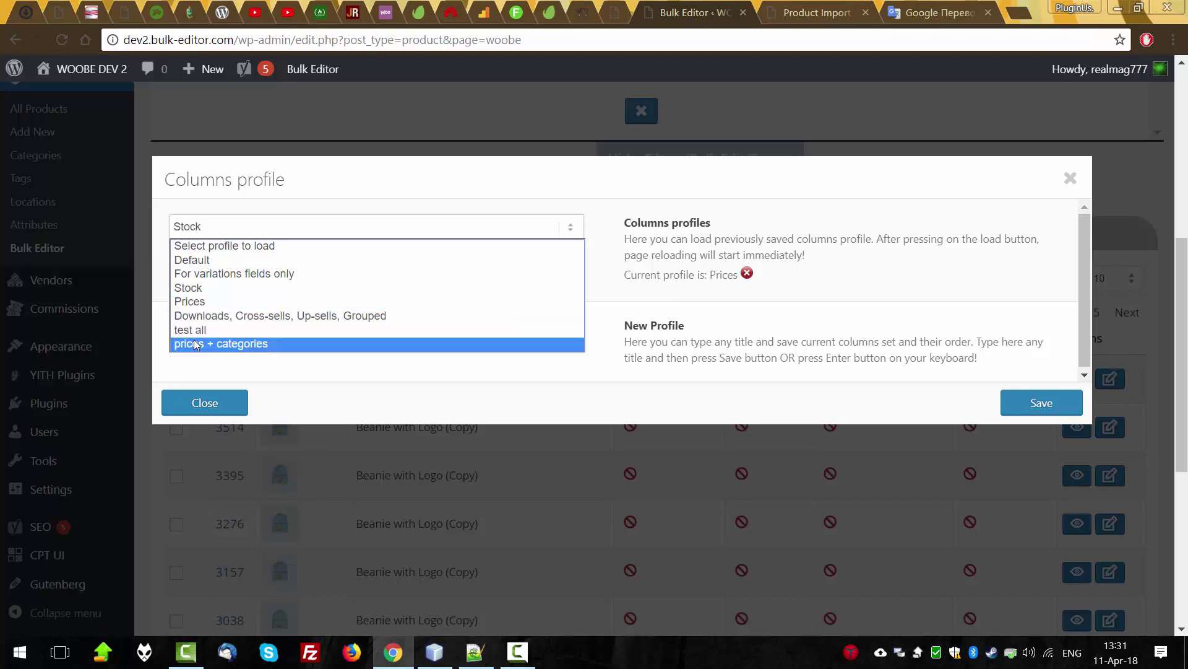
{"action": "left_click", "coordinate": [155, 292]}
{"action": "left_click", "coordinate": [197, 259]}
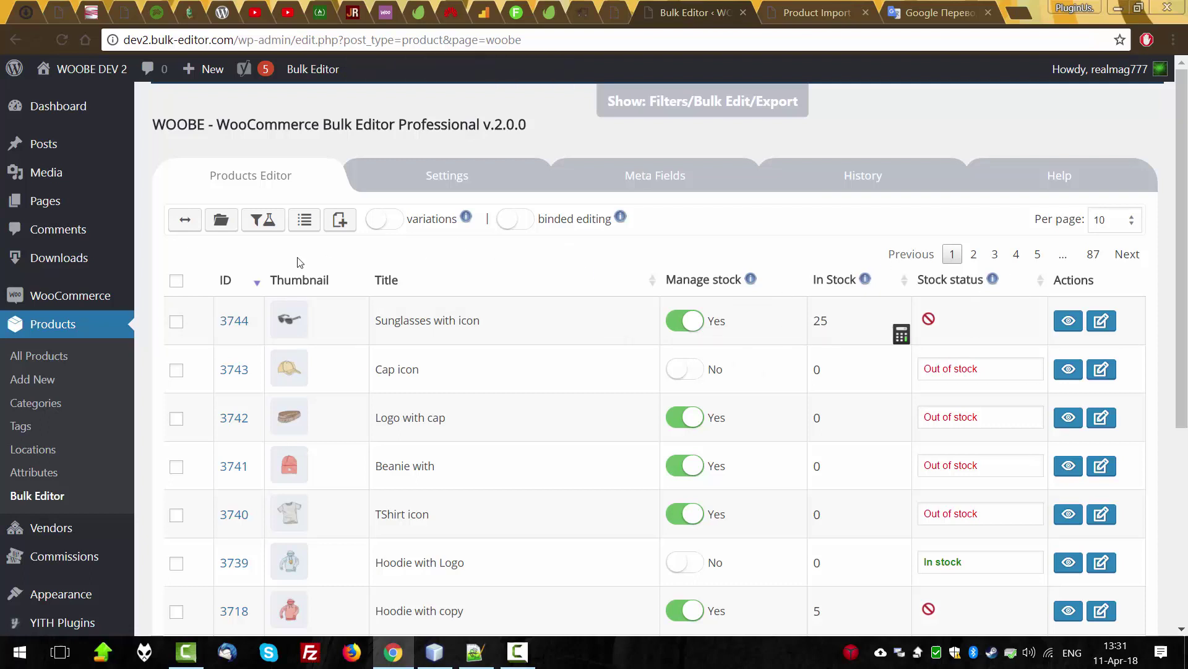
- Load the Prices column profile to show price and sale-date columns
{"action": "left_click", "coordinate": [219, 221]}
{"action": "left_click", "coordinate": [220, 230]}
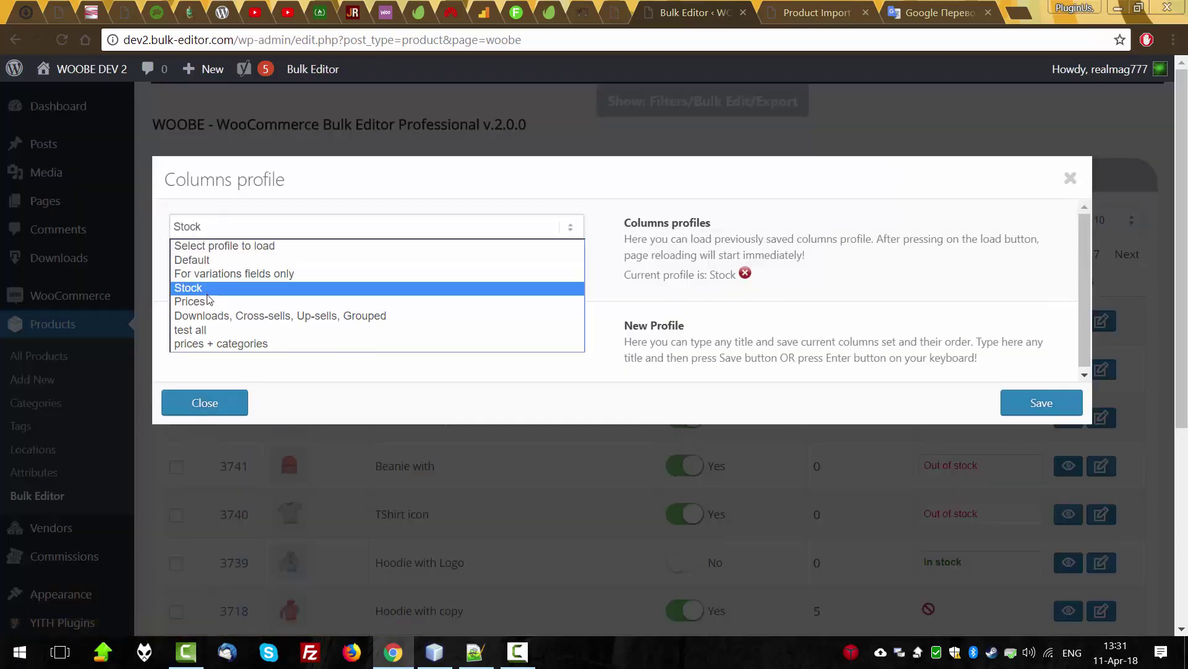
{"action": "left_click", "coordinate": [209, 301]}
{"action": "left_click", "coordinate": [191, 258]}
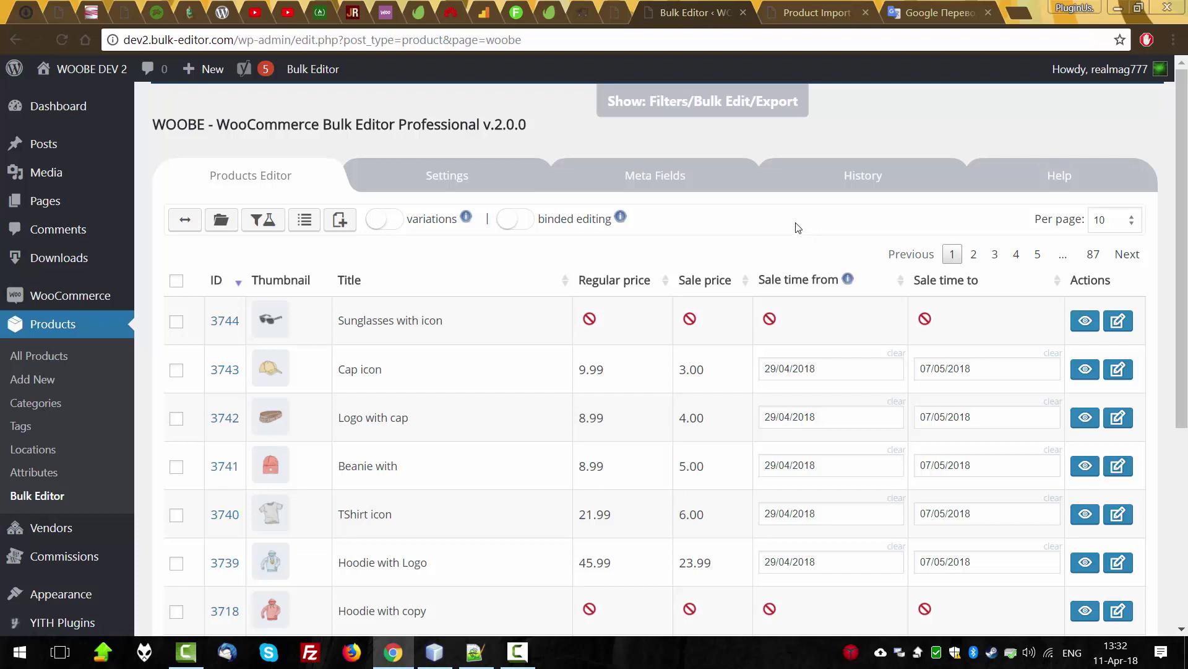
- Select all ten products on the page and show the Export options
{"action": "left_click", "coordinate": [176, 281]}
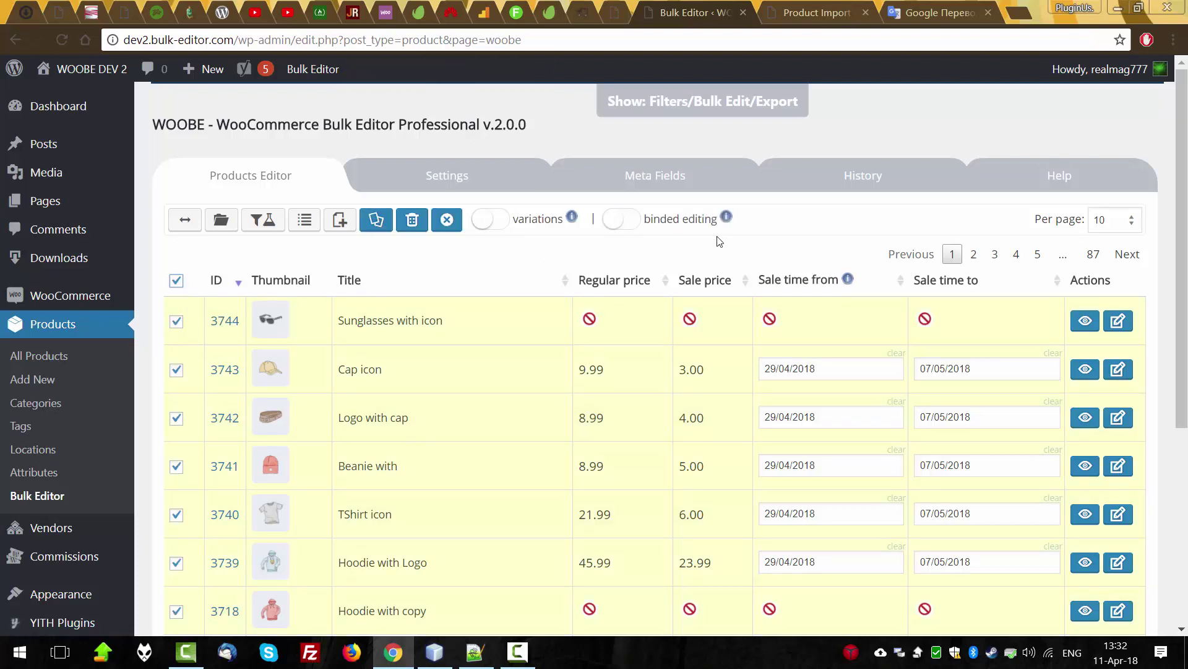
{"action": "left_click", "coordinate": [752, 109]}
{"action": "left_click", "coordinate": [915, 107]}
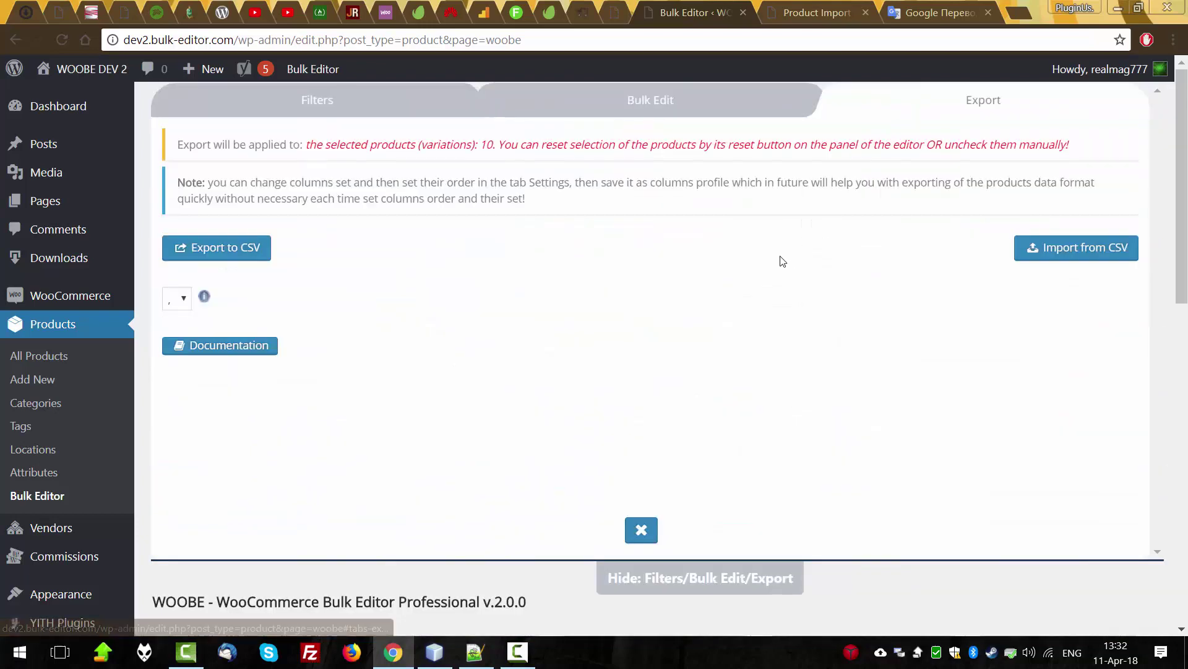
- Open the WooCommerce product importer in a new browser tab, then go back to WOOBE
{"action": "mouse_move", "coordinate": [69, 297]}
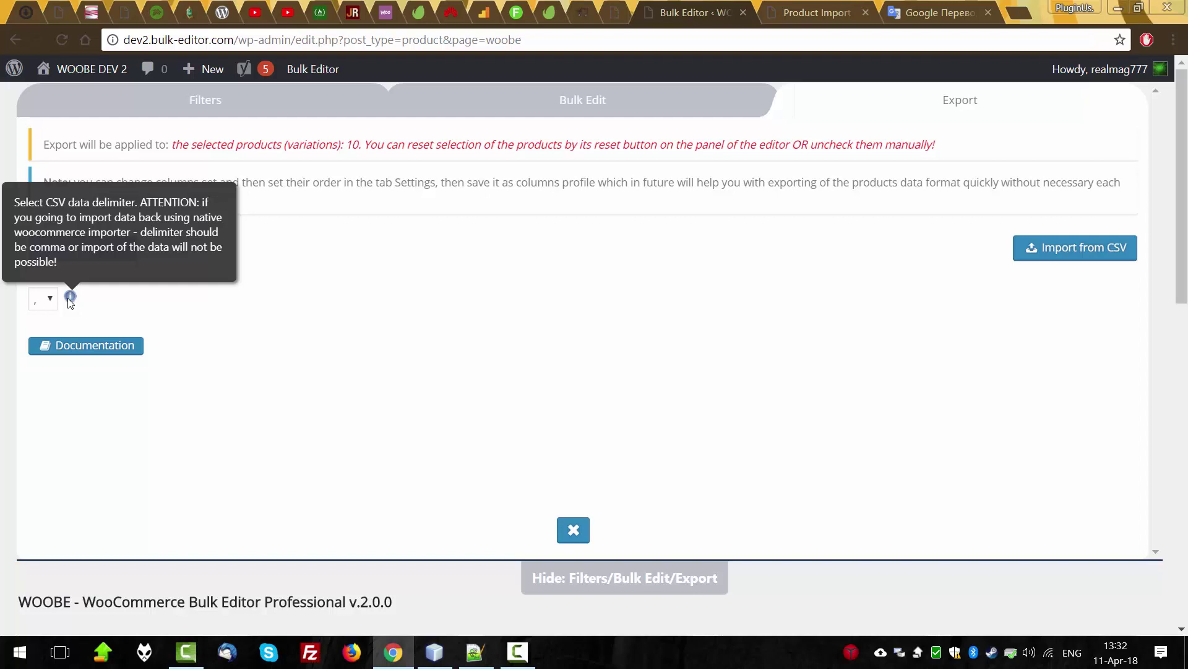
{"action": "left_click", "coordinate": [1093, 248]}
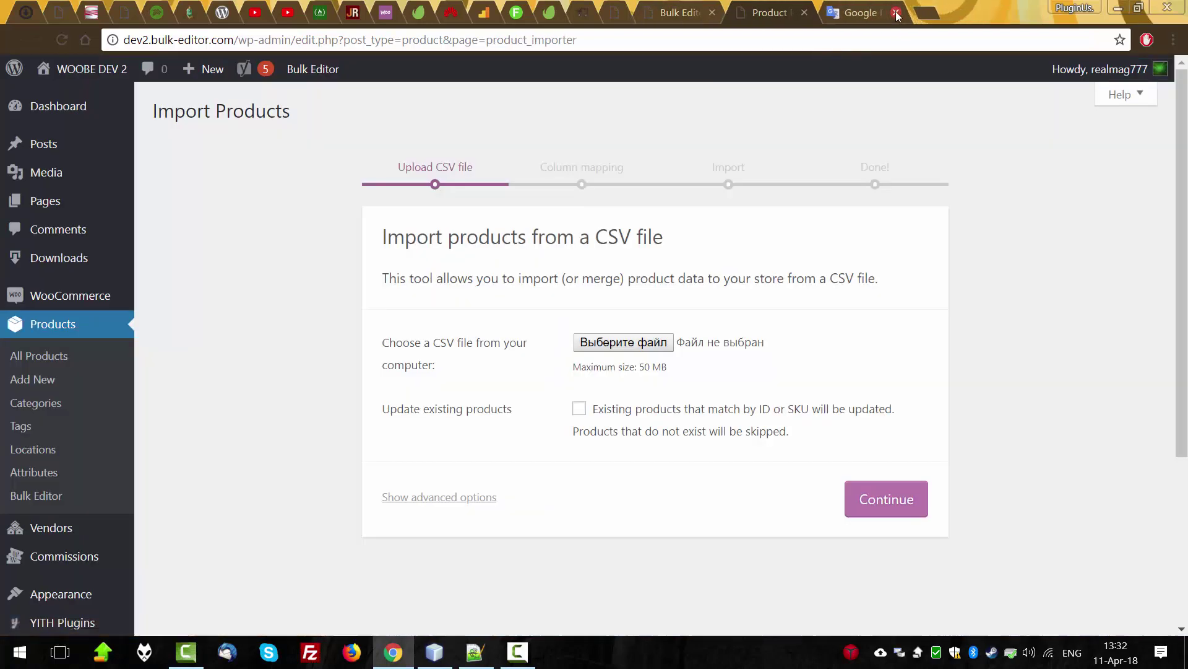
{"action": "left_click", "coordinate": [684, 12]}
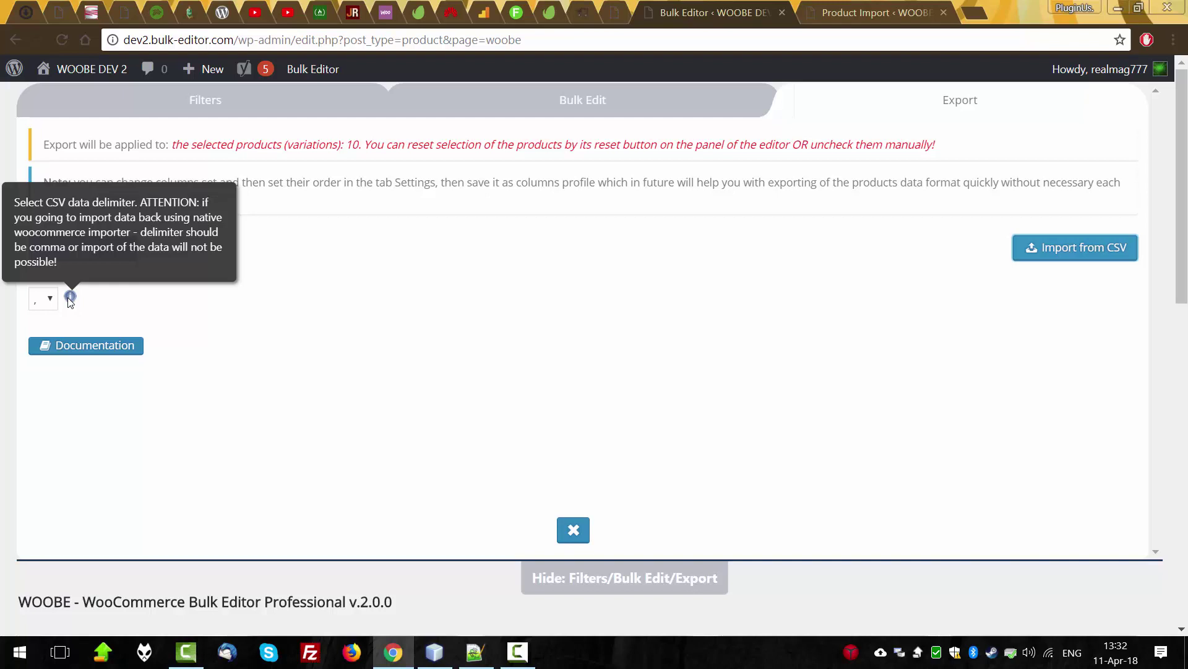
- Export the ten selected products with comma delimiter and download woobe_exported (1).csv
{"action": "left_click", "coordinate": [39, 299]}
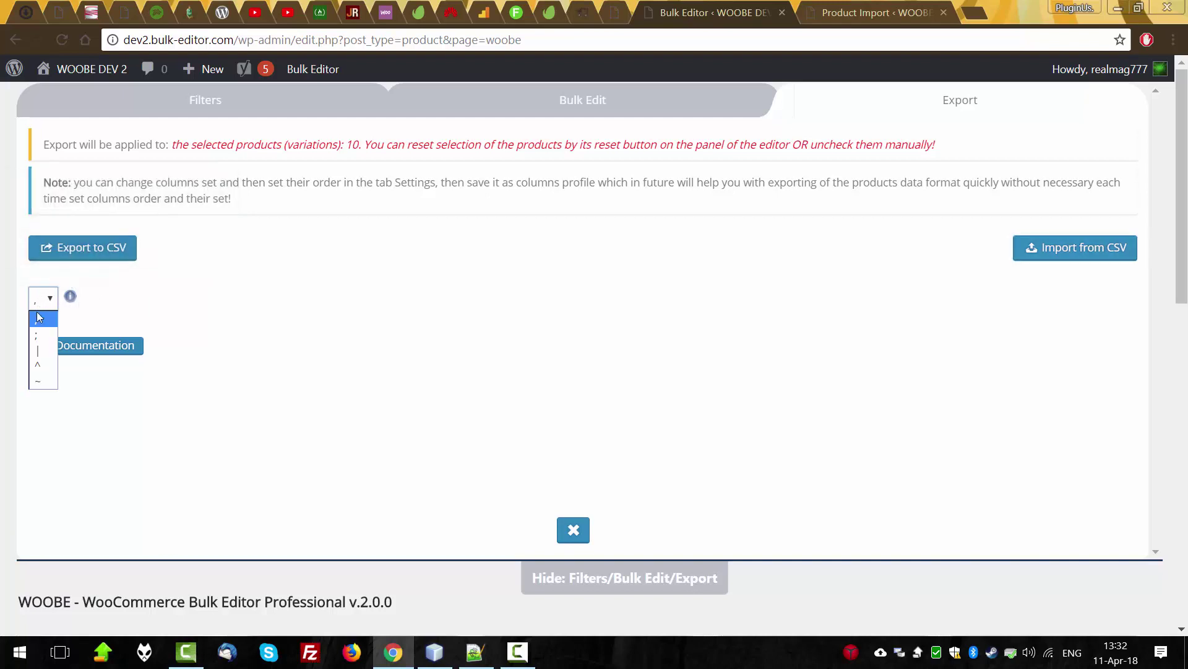
{"action": "left_click", "coordinate": [513, 328]}
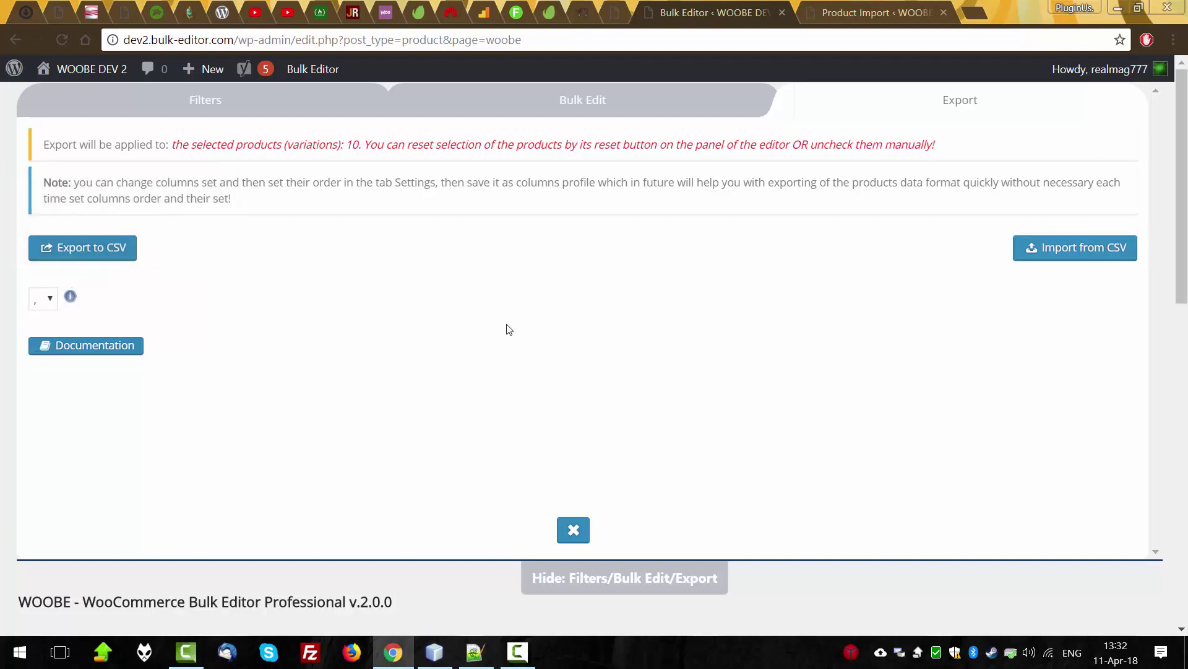
{"action": "left_click", "coordinate": [90, 250]}
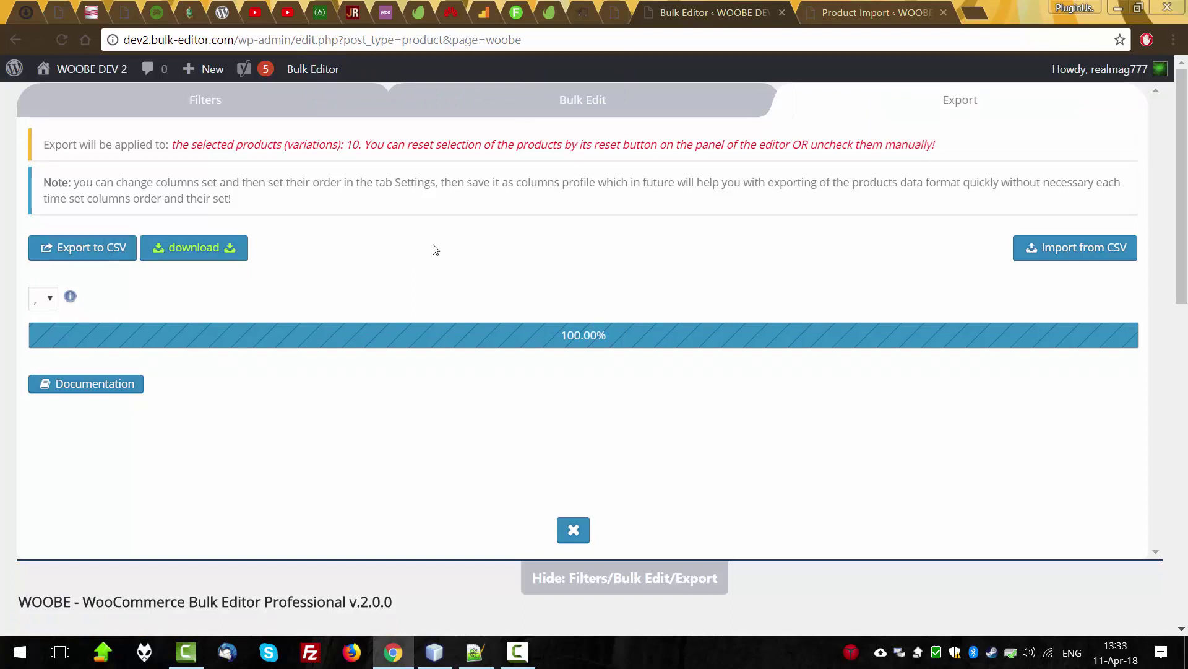
{"action": "left_click", "coordinate": [193, 249]}
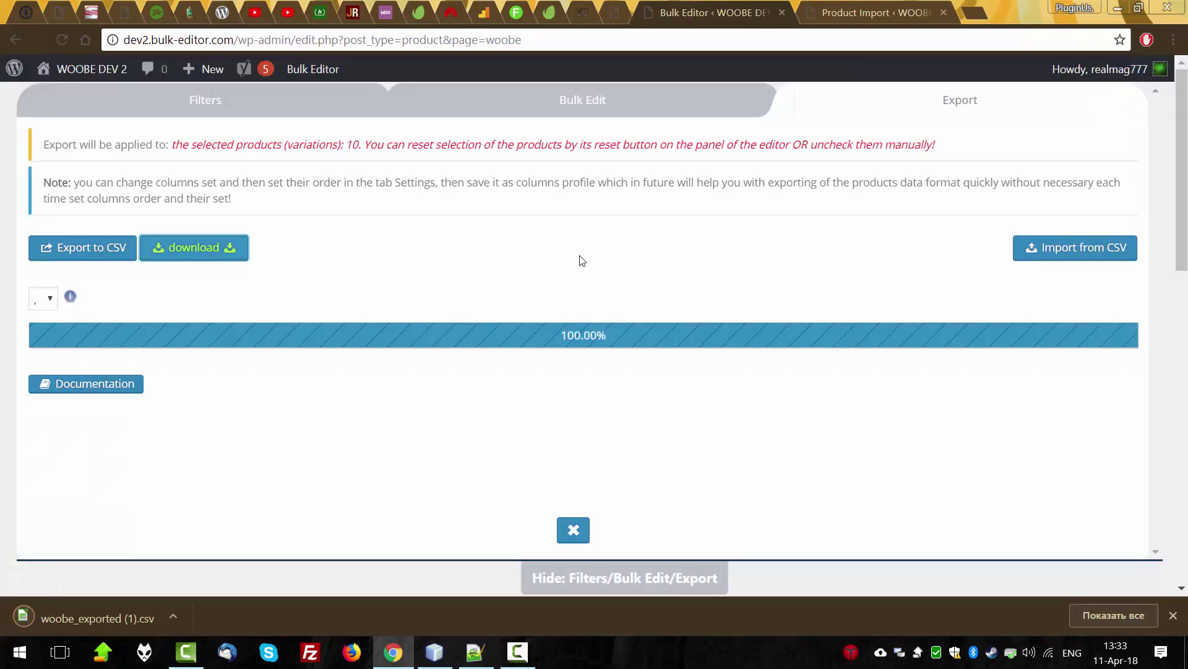
- Open woobe_exported (1).csv in Calc with Comma as the only field separator
{"action": "left_click", "coordinate": [61, 614]}
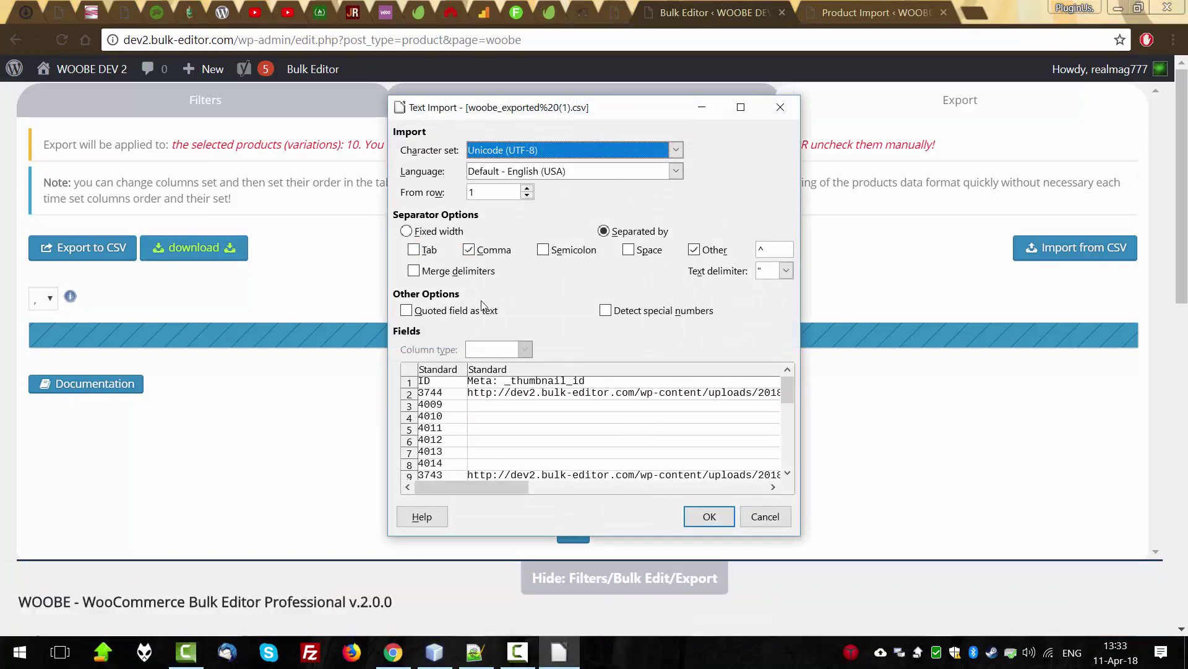
{"action": "left_click", "coordinate": [489, 251]}
{"action": "left_click", "coordinate": [544, 250]}
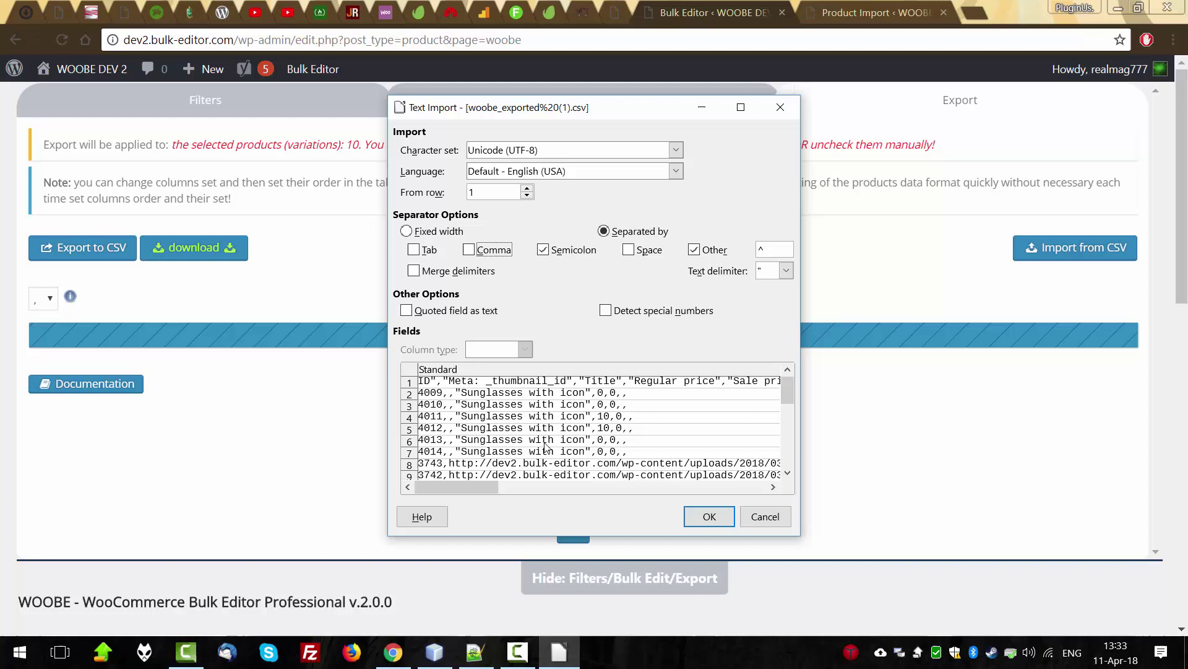
{"action": "left_click", "coordinate": [468, 249]}
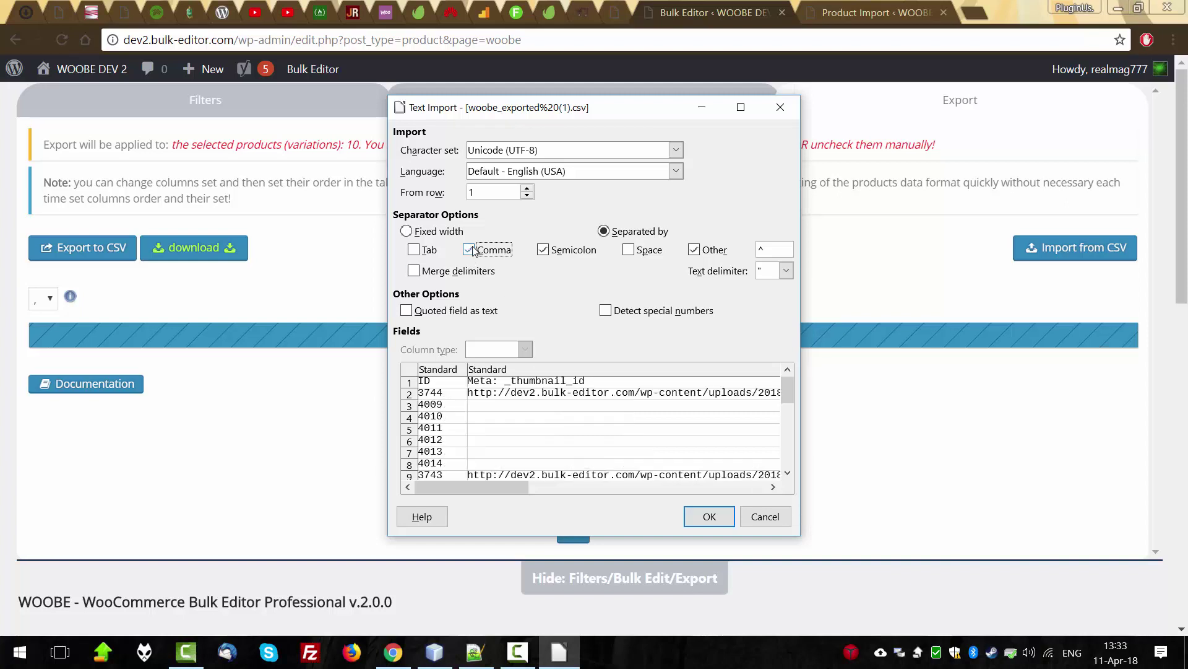
{"action": "left_click", "coordinate": [544, 250]}
{"action": "left_click", "coordinate": [711, 517]}
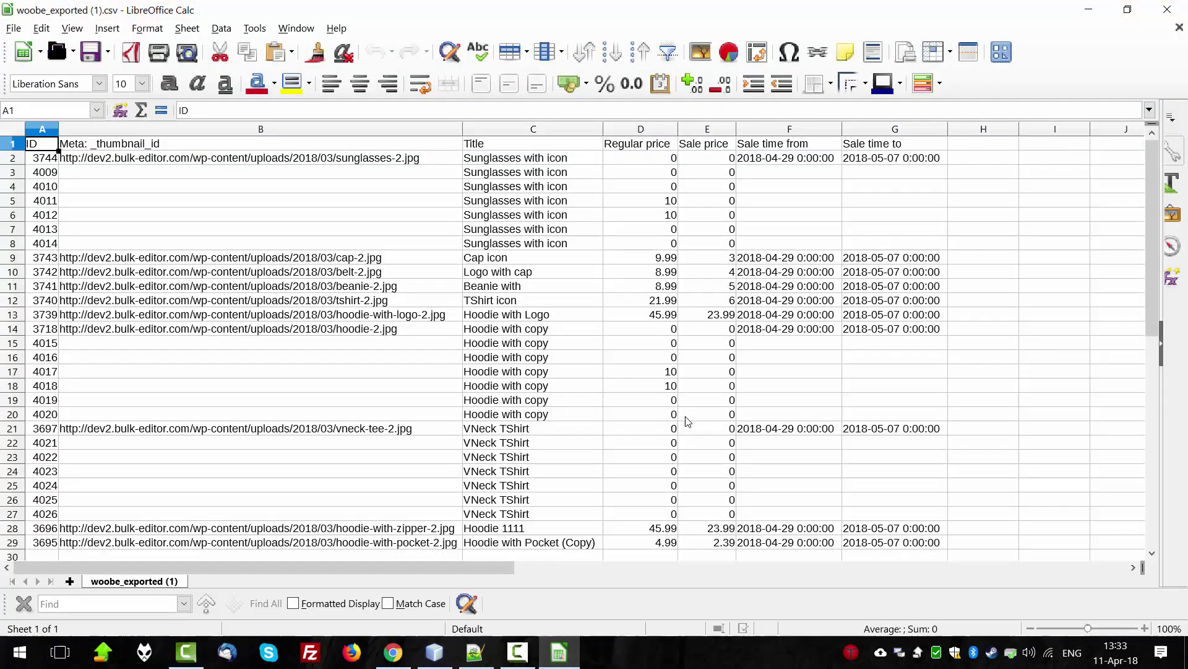
{"action": "left_click_drag", "start_coordinate": [446, 563], "coordinate": [339, 543]}
{"action": "left_click", "coordinate": [51, 161]}
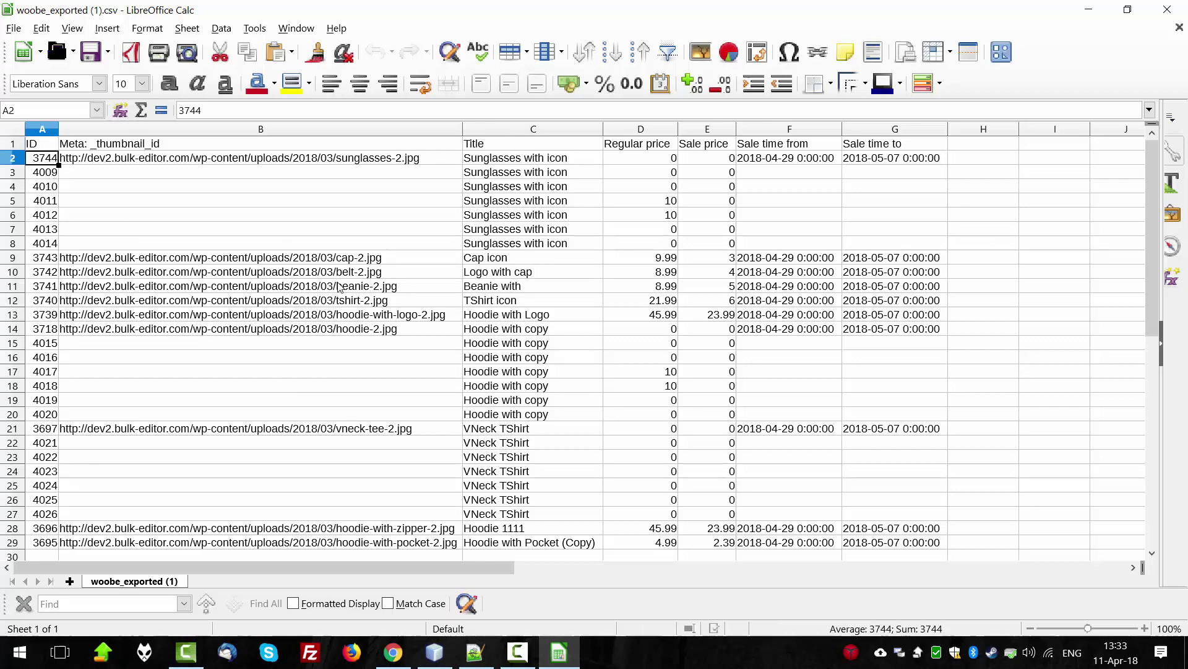
{"action": "key", "text": "alt+Tab"}
{"action": "scroll", "coordinate": [157, 471], "scroll_direction": "down", "scroll_amount": 5}
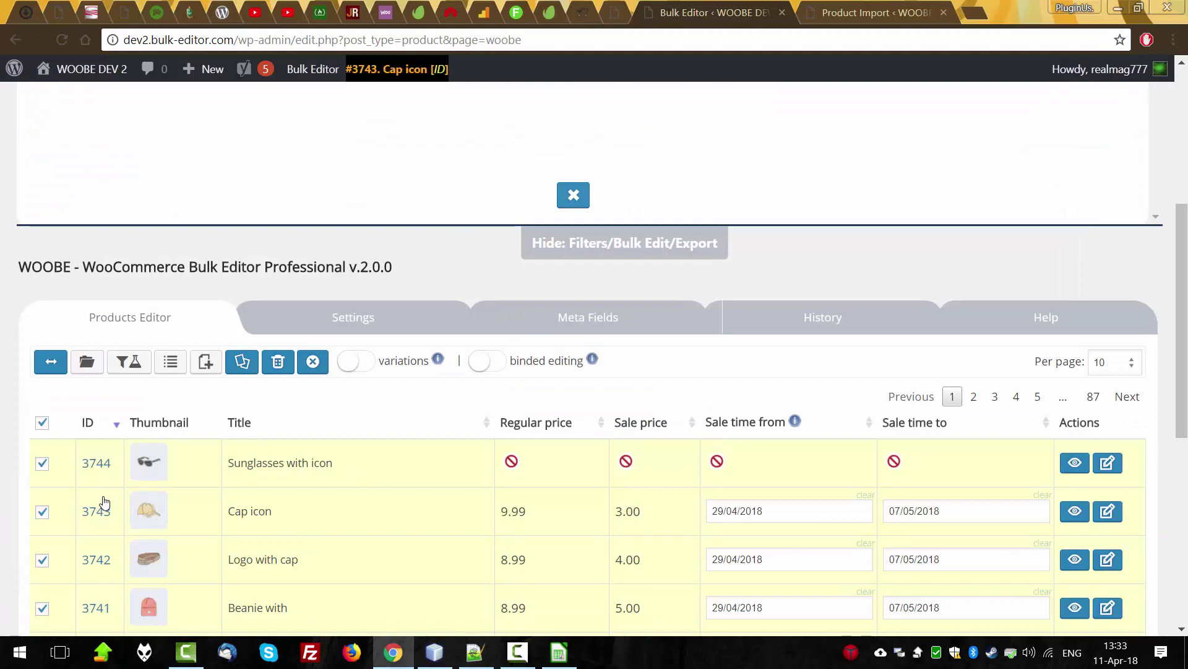
{"action": "key", "text": "alt+Tab"}
{"action": "left_click", "coordinate": [50, 179]}
{"action": "key", "text": "Down"}
{"action": "key", "text": "Down"}
{"action": "key", "text": "Down"}
{"action": "key", "text": "Down"}
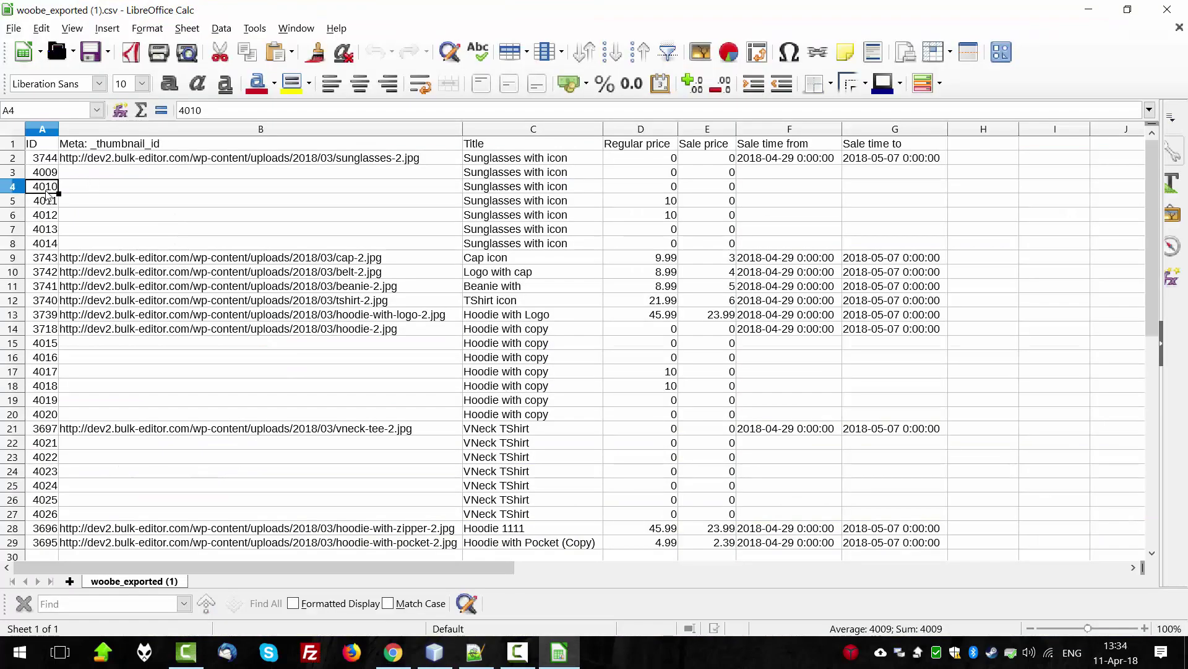
{"action": "key", "text": "Down"}
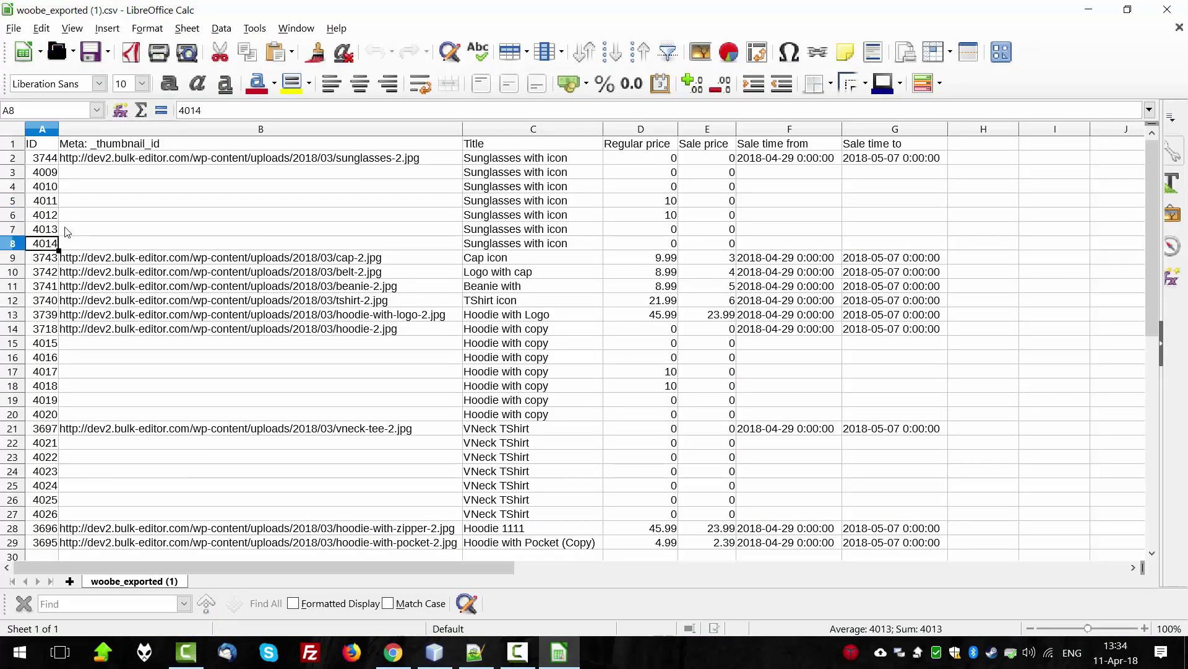
{"action": "left_click", "coordinate": [47, 160]}
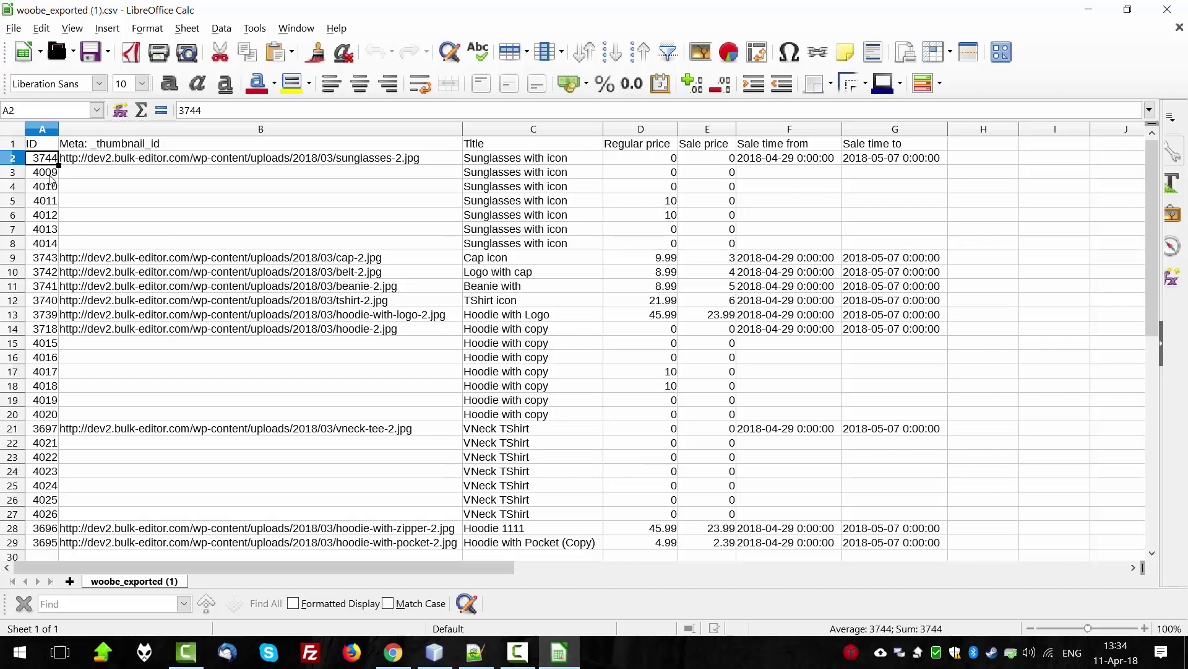
{"action": "left_click", "coordinate": [51, 176]}
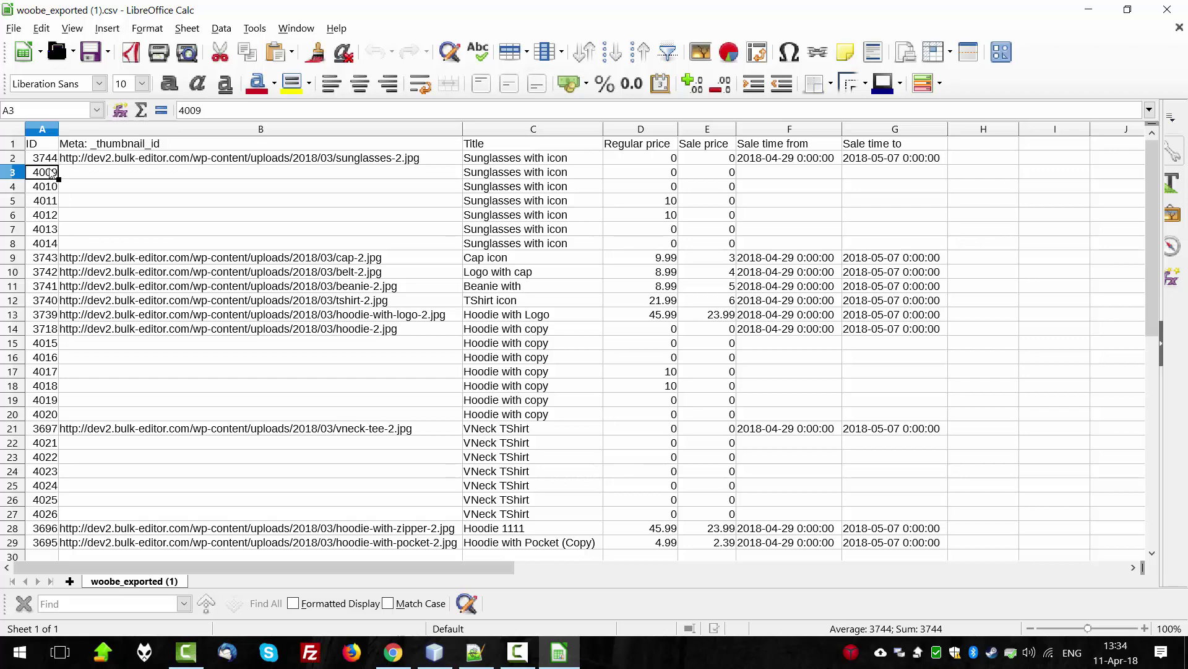
{"action": "left_click", "coordinate": [52, 246], "text": "shift"}
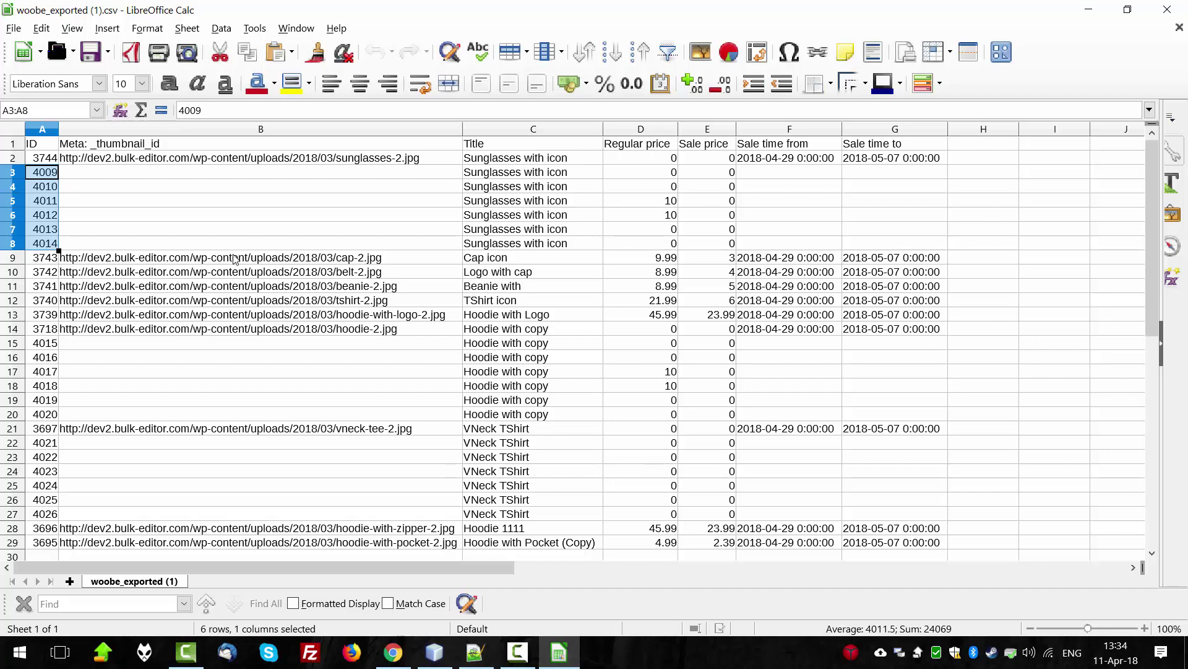
{"action": "left_click", "coordinate": [433, 315]}
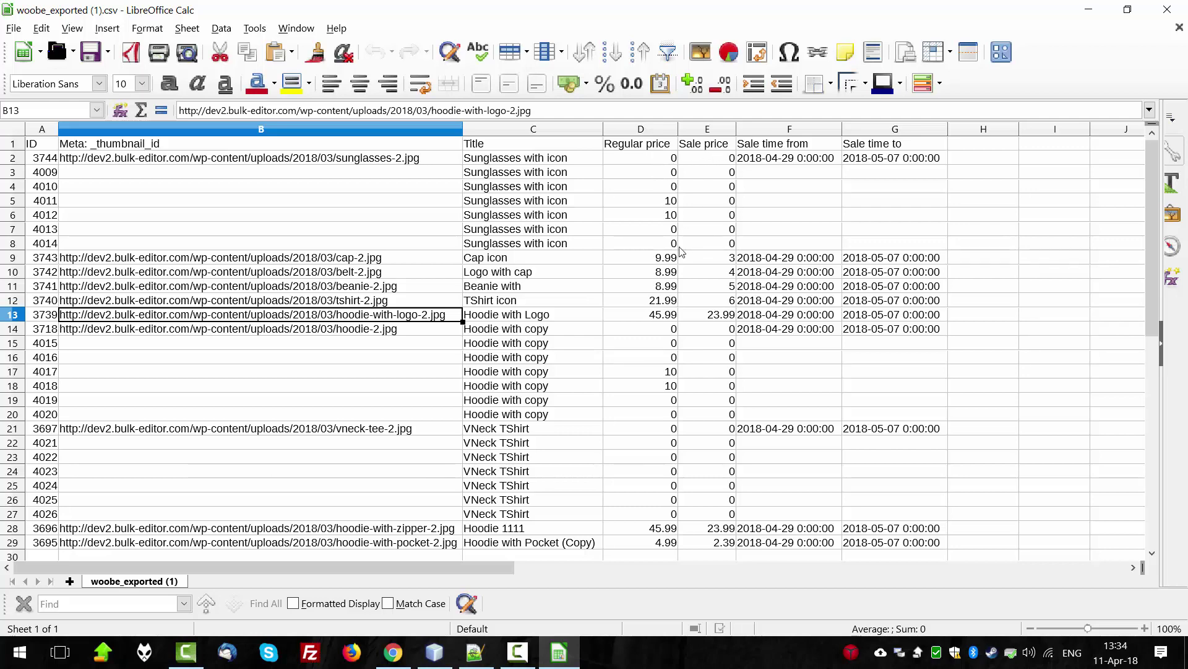
- Fill Regular price 100–127 and Sale price 10–37 as increasing series down rows 2–29
{"action": "left_click", "coordinate": [653, 162]}
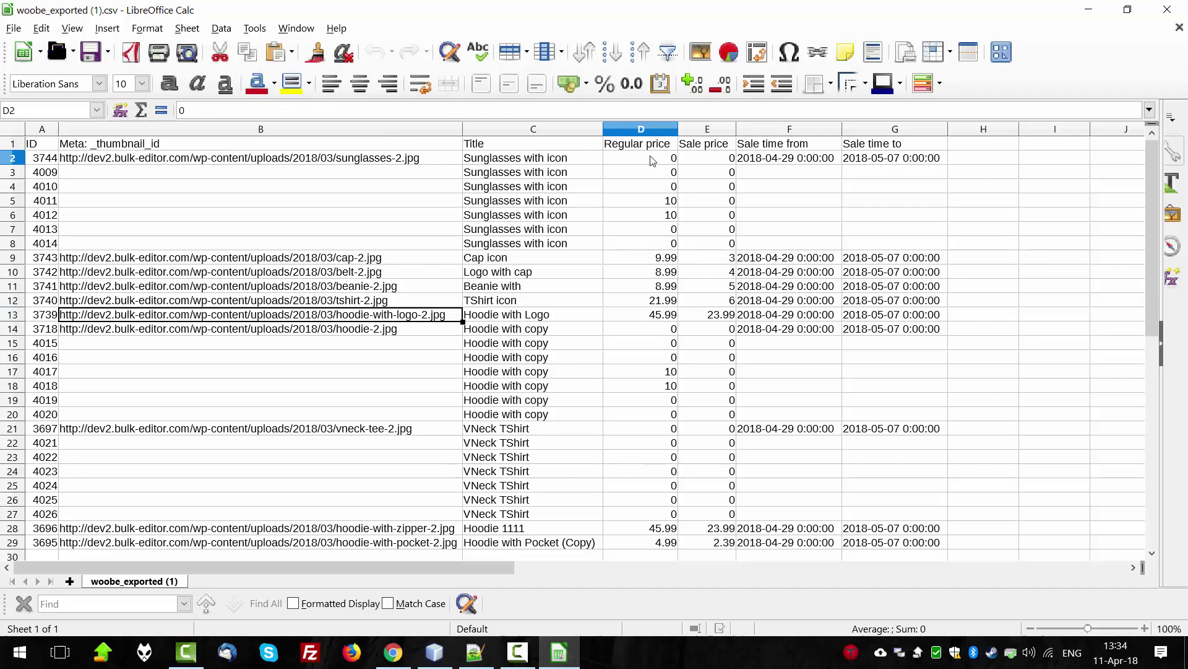
{"action": "type", "text": "1"}
{"action": "key", "text": "Return"}
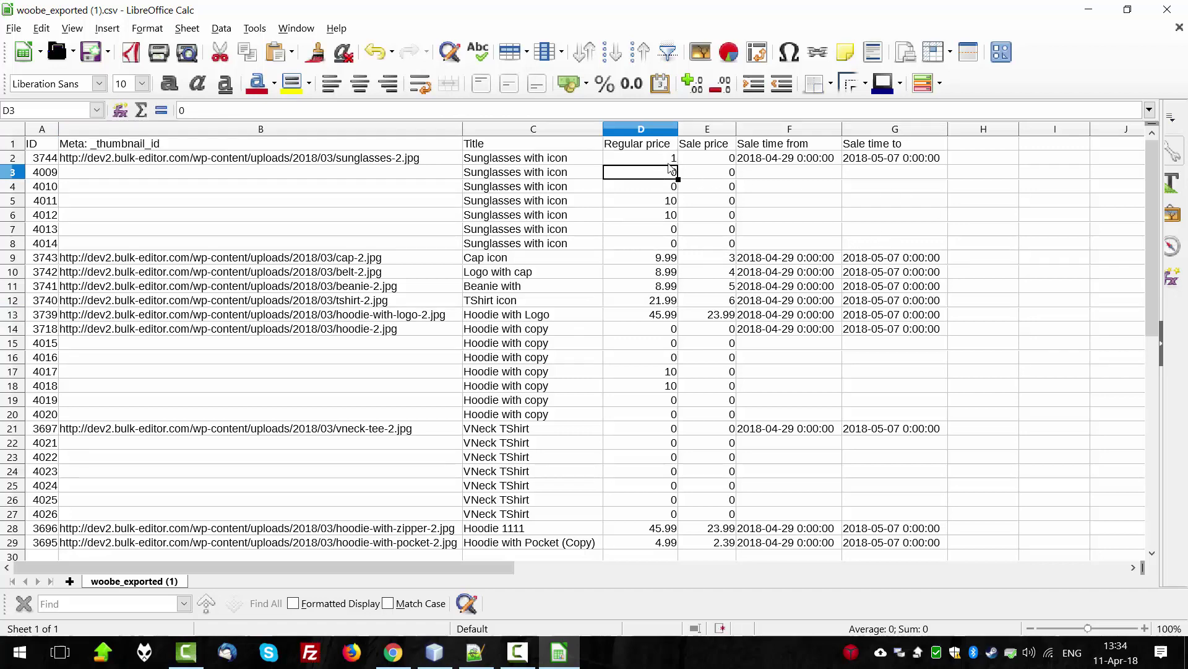
{"action": "left_click", "coordinate": [657, 158]}
{"action": "left_click_drag", "start_coordinate": [678, 165], "coordinate": [655, 545]}
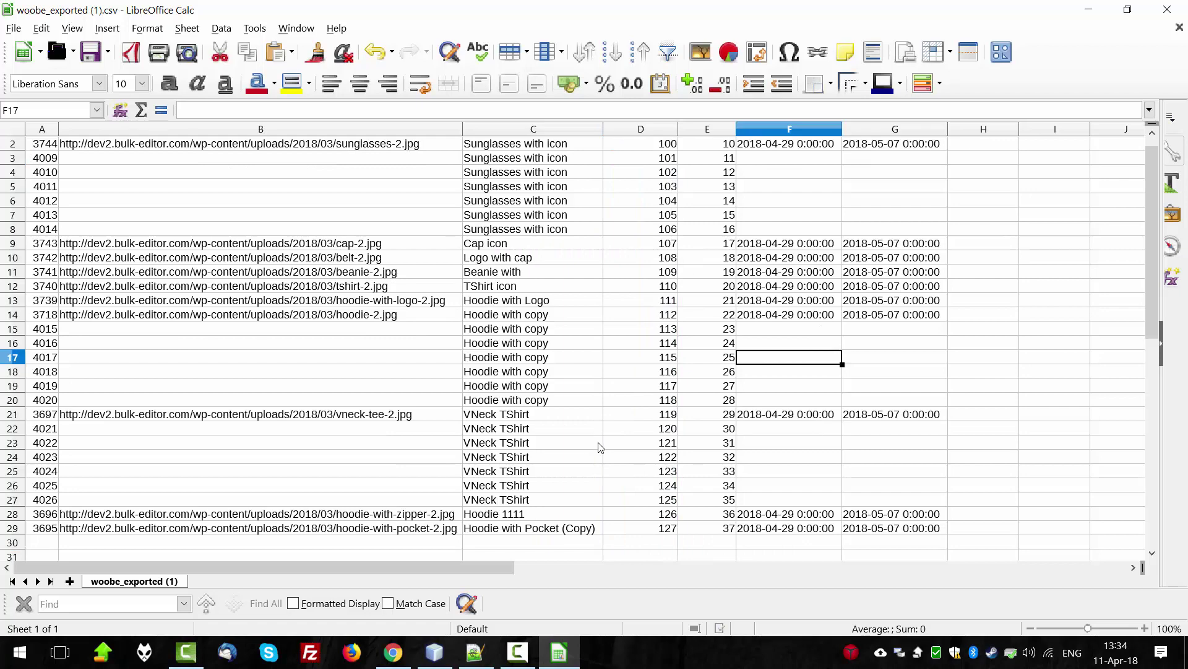
{"action": "scroll", "coordinate": [599, 447], "scroll_direction": "up", "scroll_amount": 1}
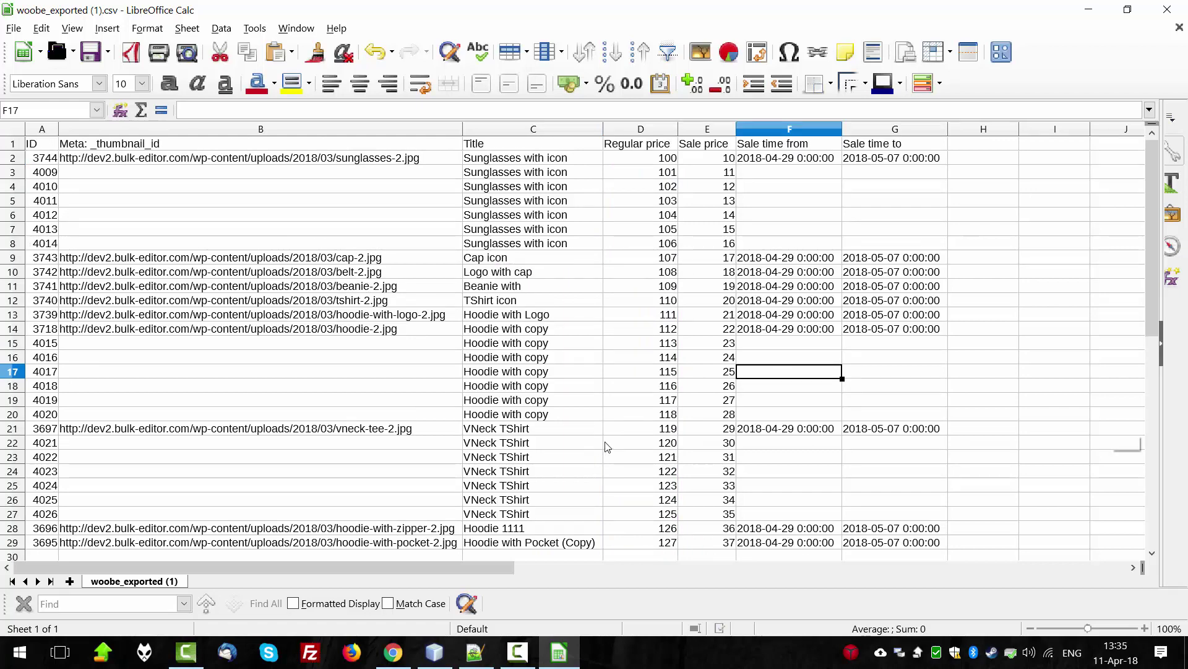
{"action": "scroll", "coordinate": [607, 447], "scroll_direction": "down", "scroll_amount": 3}
{"action": "scroll", "coordinate": [607, 447], "scroll_direction": "up", "scroll_amount": 2}
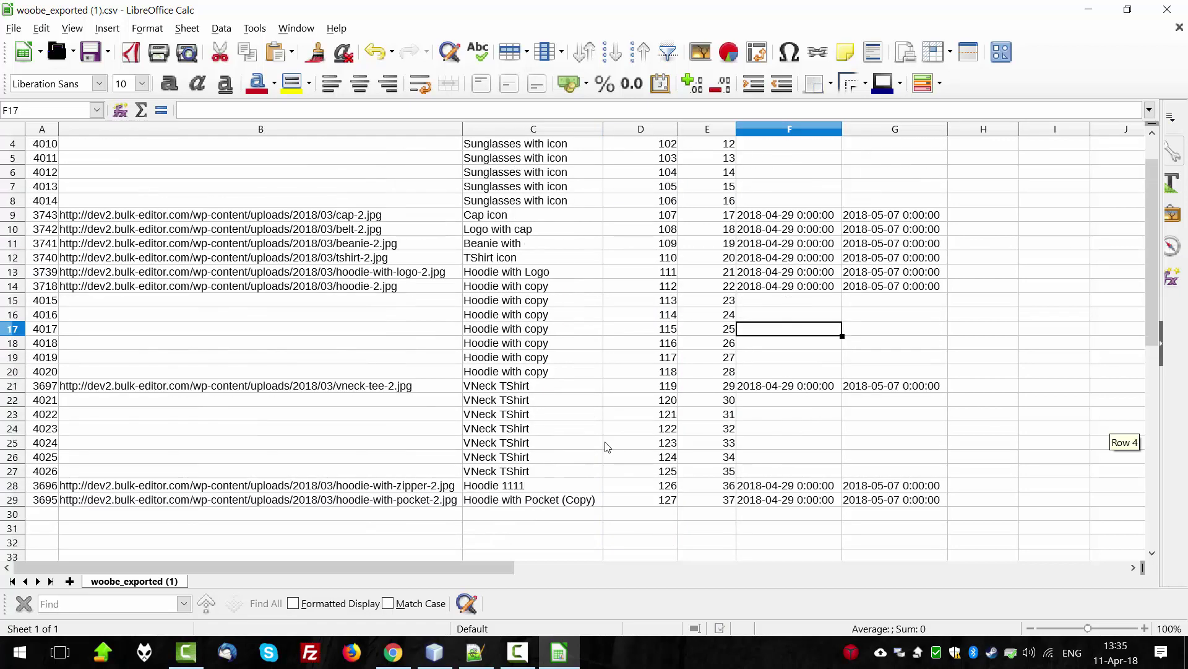
{"action": "scroll", "coordinate": [608, 447], "scroll_direction": "up", "scroll_amount": 1}
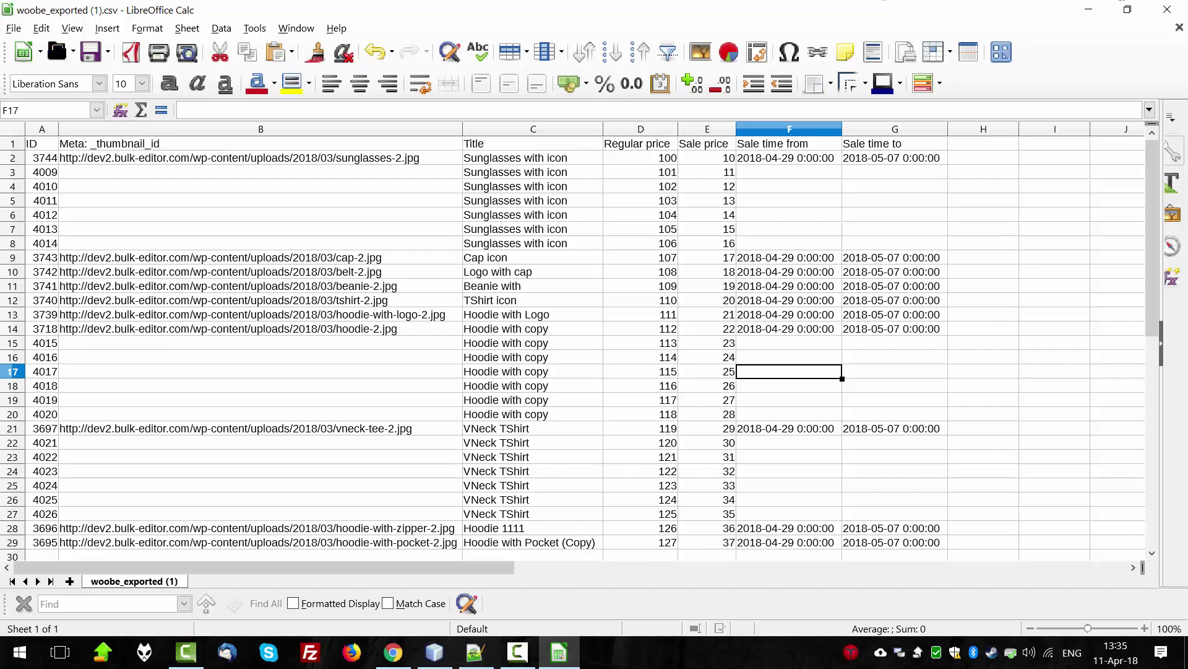
- Close LibreOffice Calc and the old Product Import tab, back on WOOBE's Export panel
{"action": "left_click", "coordinate": [1167, 9]}
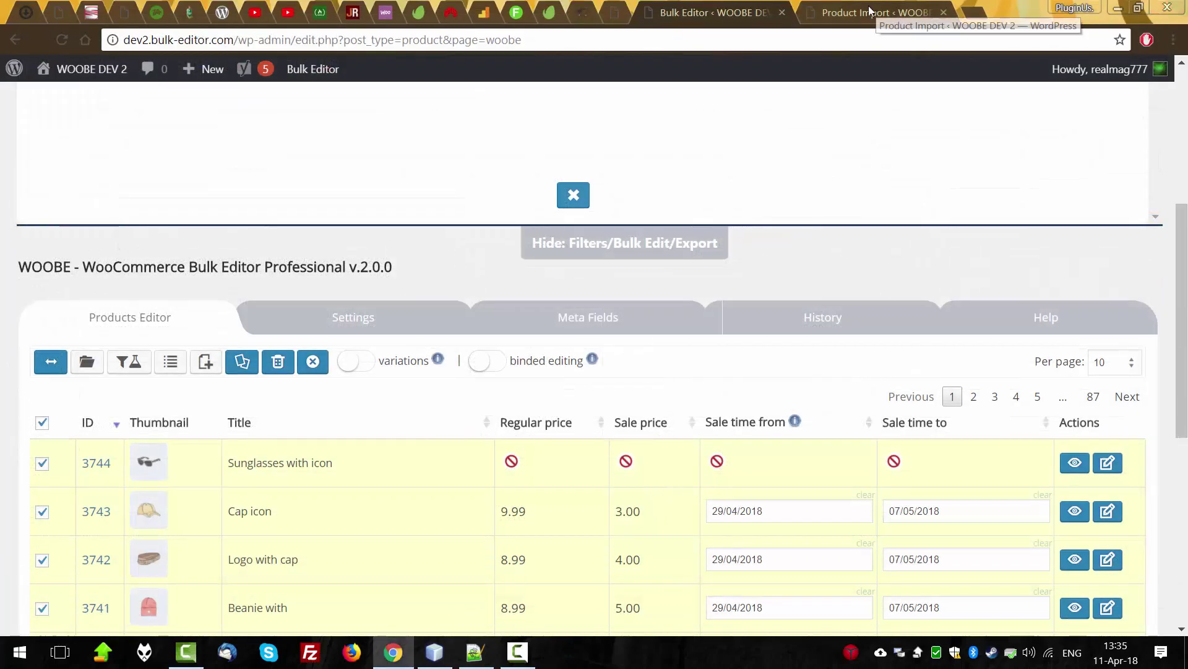
{"action": "left_click", "coordinate": [943, 12]}
{"action": "scroll", "coordinate": [958, 199], "scroll_direction": "up", "scroll_amount": 5}
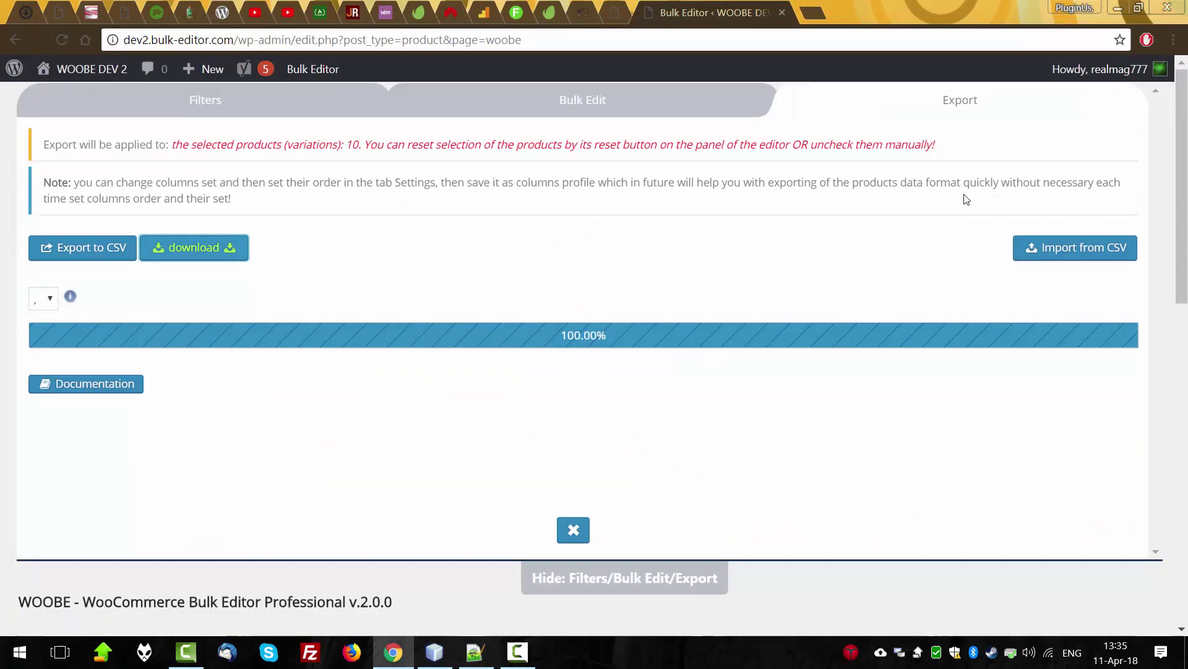
- Upload woobe_exported (1).csv with Update existing products enabled and continue to mapping
{"action": "left_click", "coordinate": [1089, 254]}
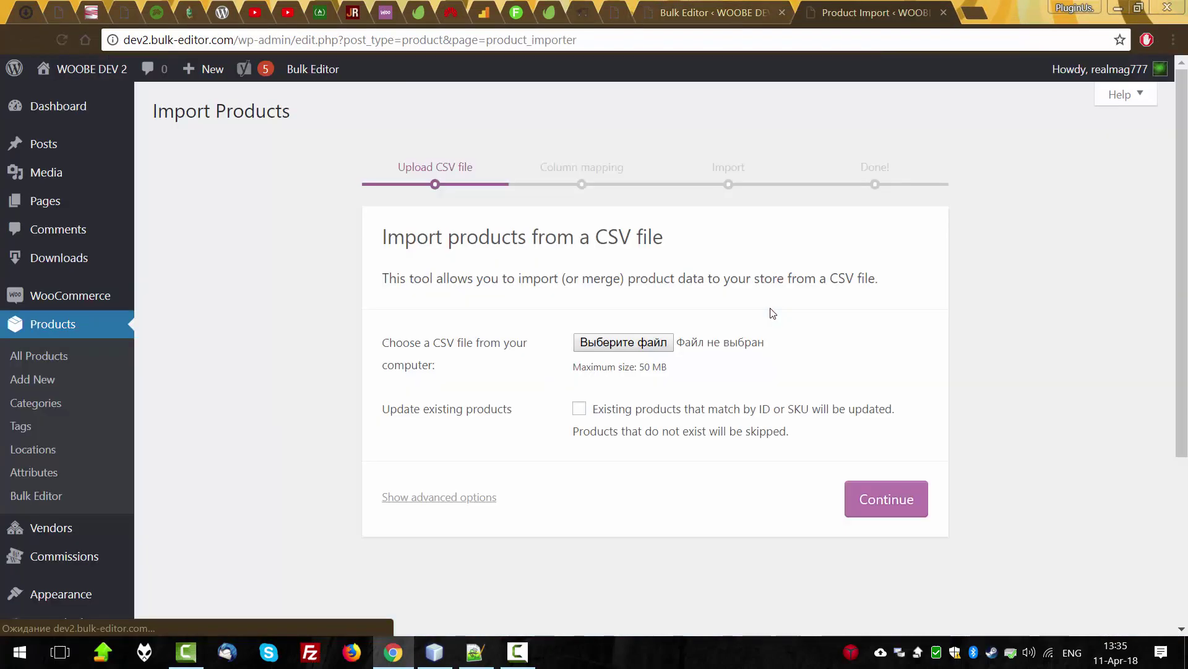
{"action": "left_click", "coordinate": [637, 345]}
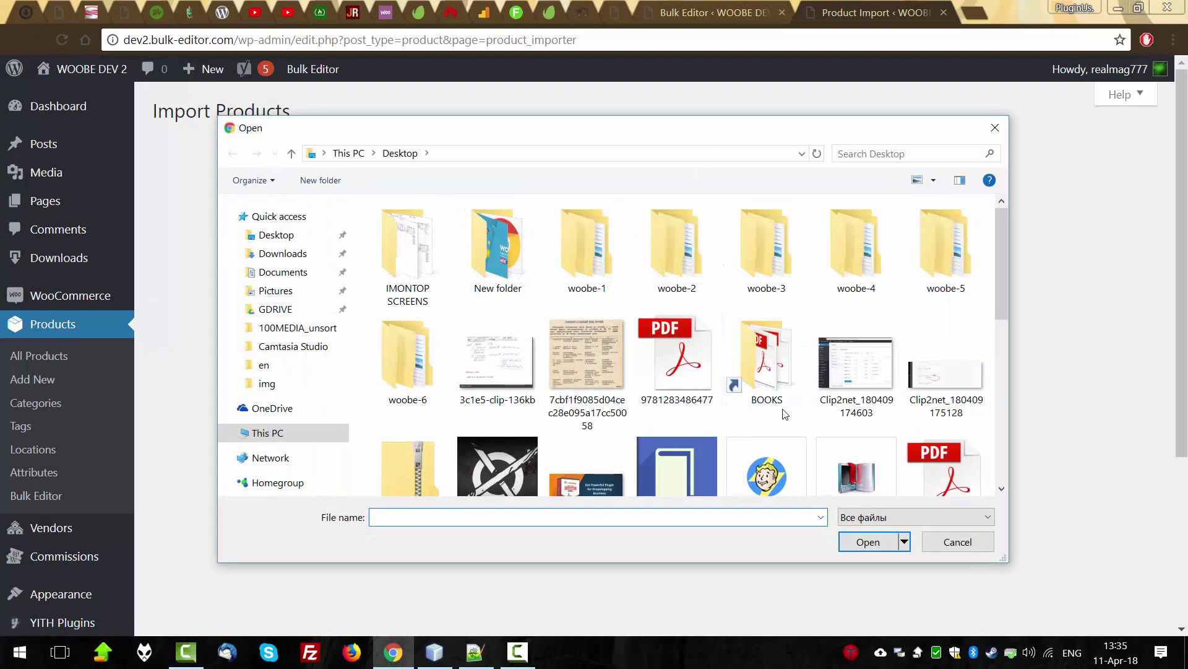
{"action": "type", "text": "woo"}
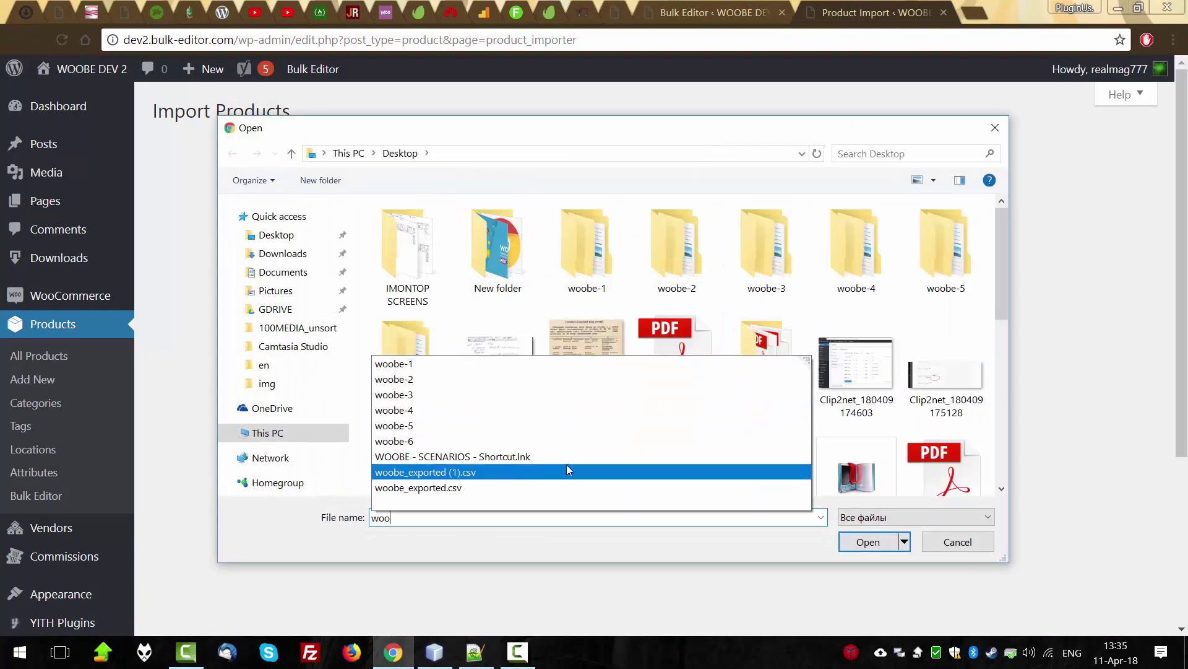
{"action": "left_click", "coordinate": [481, 472]}
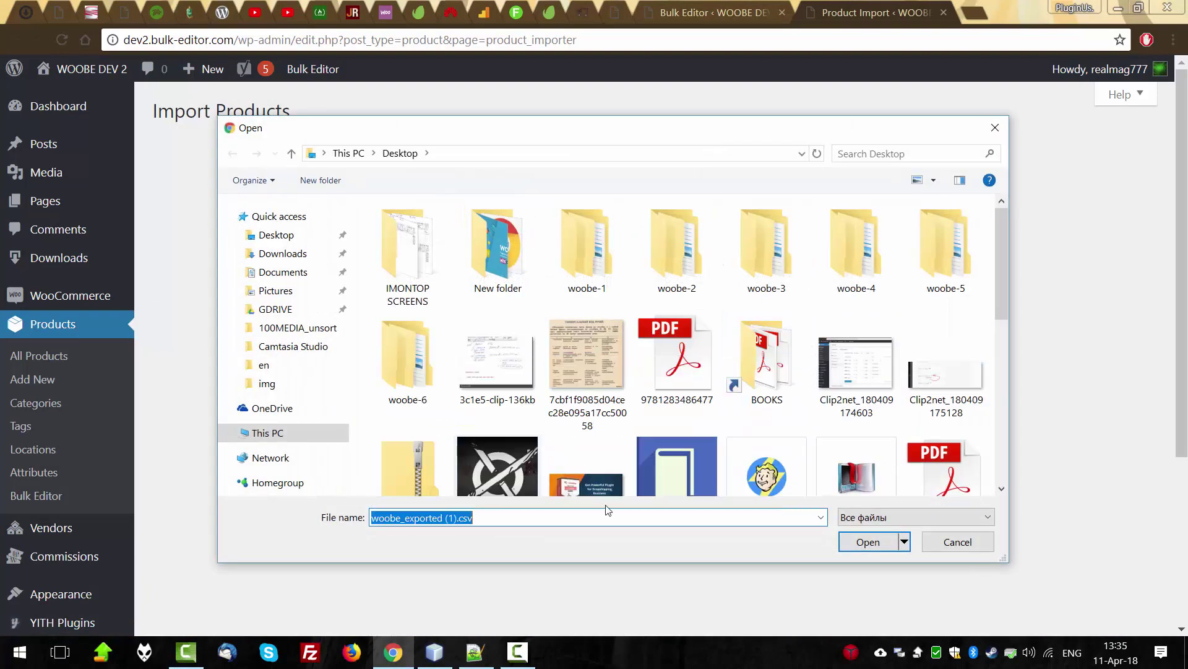
{"action": "left_click", "coordinate": [873, 542]}
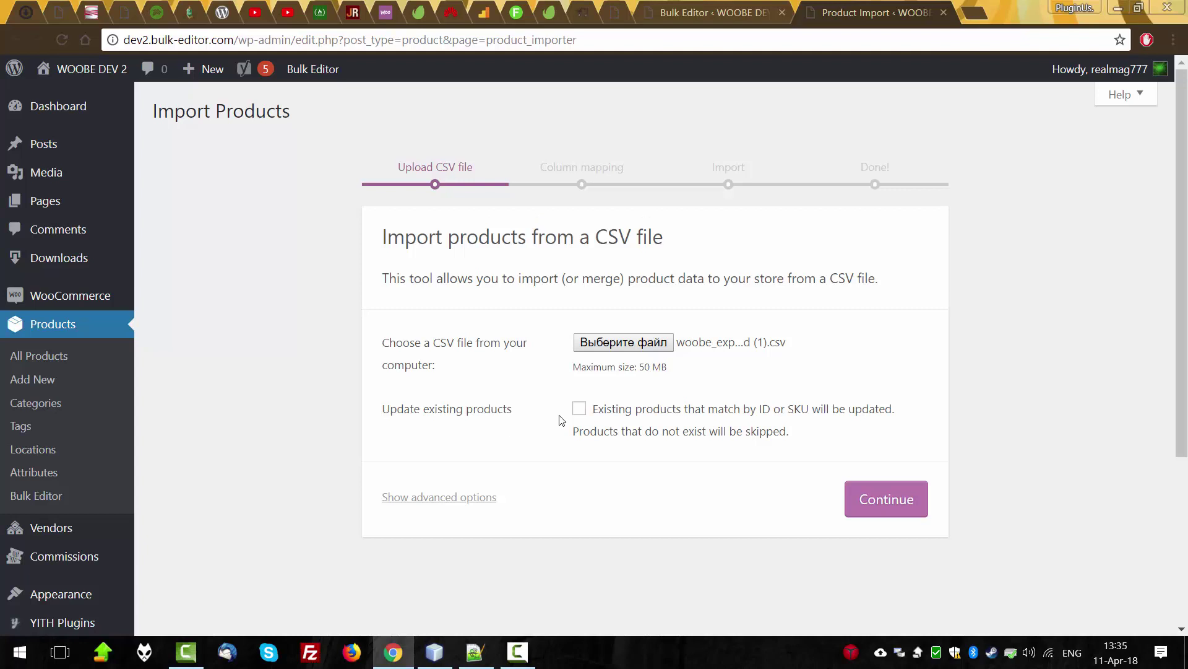
{"action": "left_click", "coordinate": [580, 409]}
{"action": "left_click", "coordinate": [891, 499]}
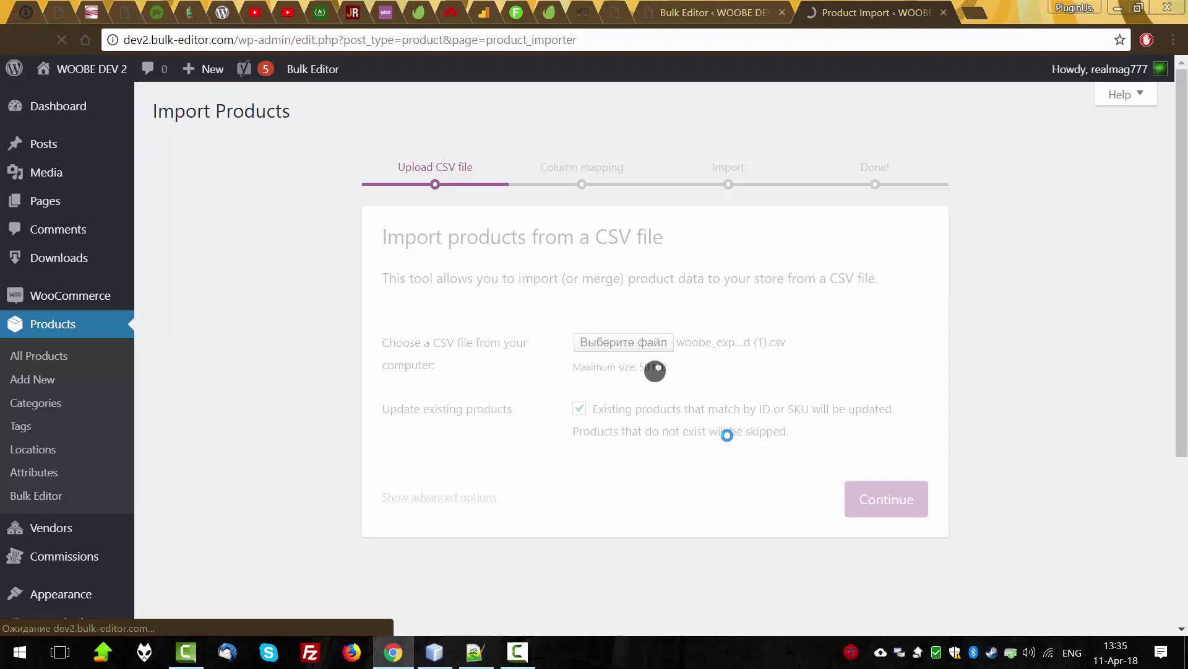
- Check the column mappings and keep the ID column mapped to ID
{"action": "scroll", "coordinate": [978, 449], "scroll_direction": "down", "scroll_amount": 3}
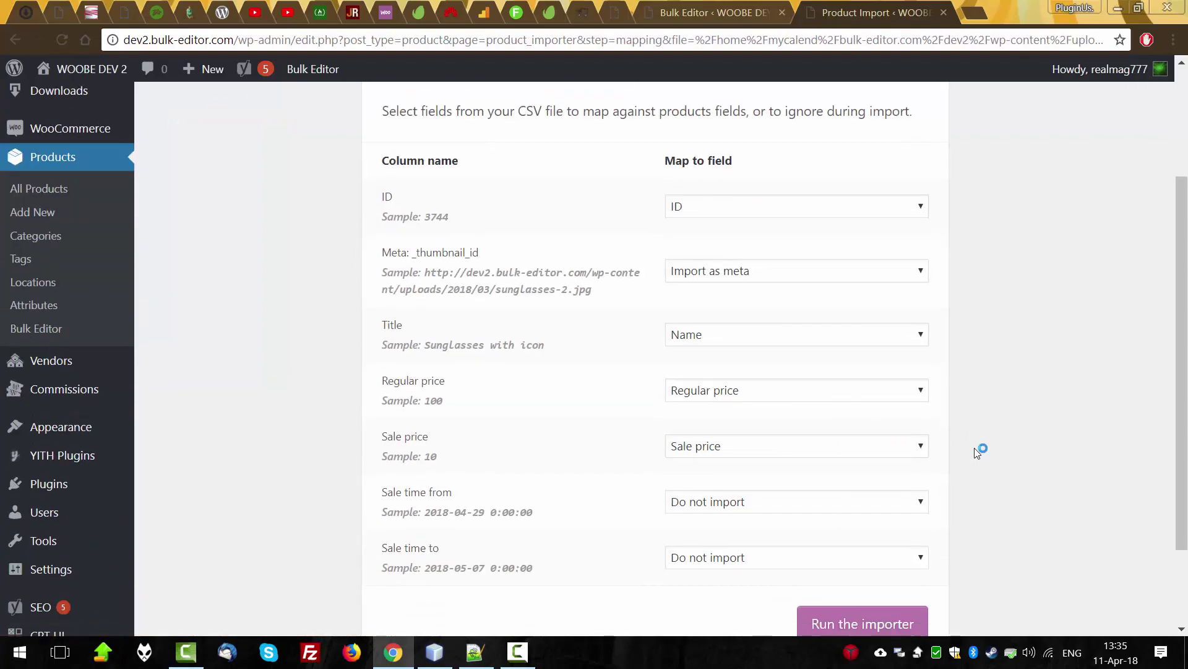
{"action": "scroll", "coordinate": [587, 270], "scroll_direction": "up", "scroll_amount": 3}
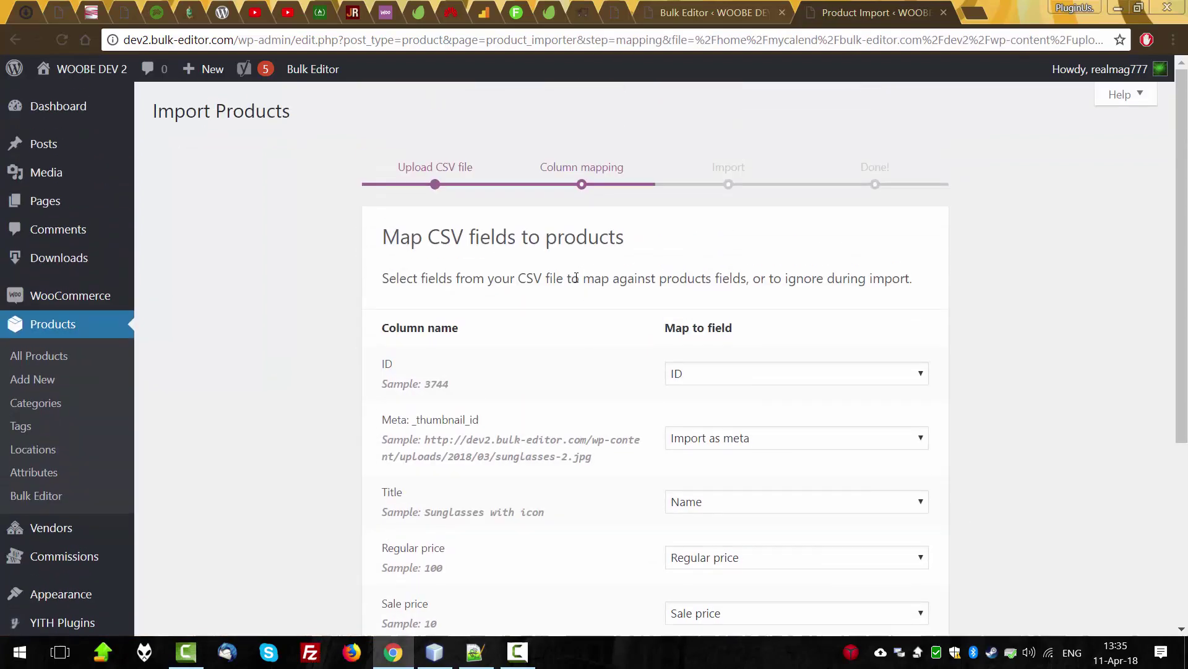
{"action": "scroll", "coordinate": [597, 425], "scroll_direction": "down", "scroll_amount": 4}
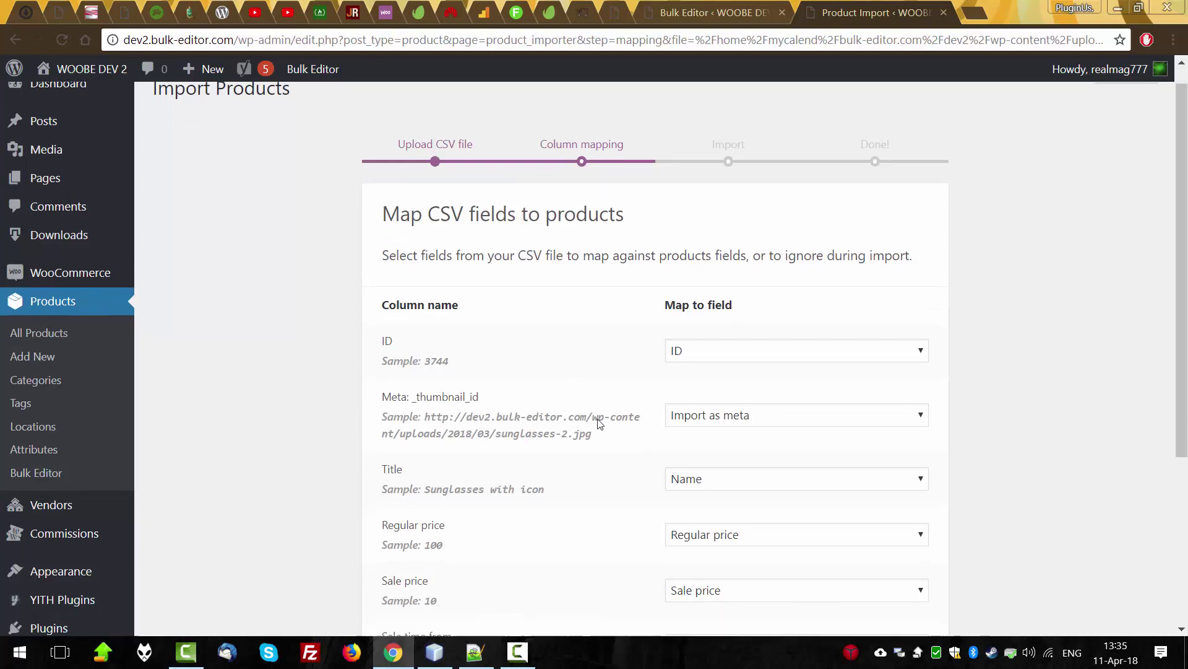
{"action": "scroll", "coordinate": [595, 419], "scroll_direction": "up", "scroll_amount": 3}
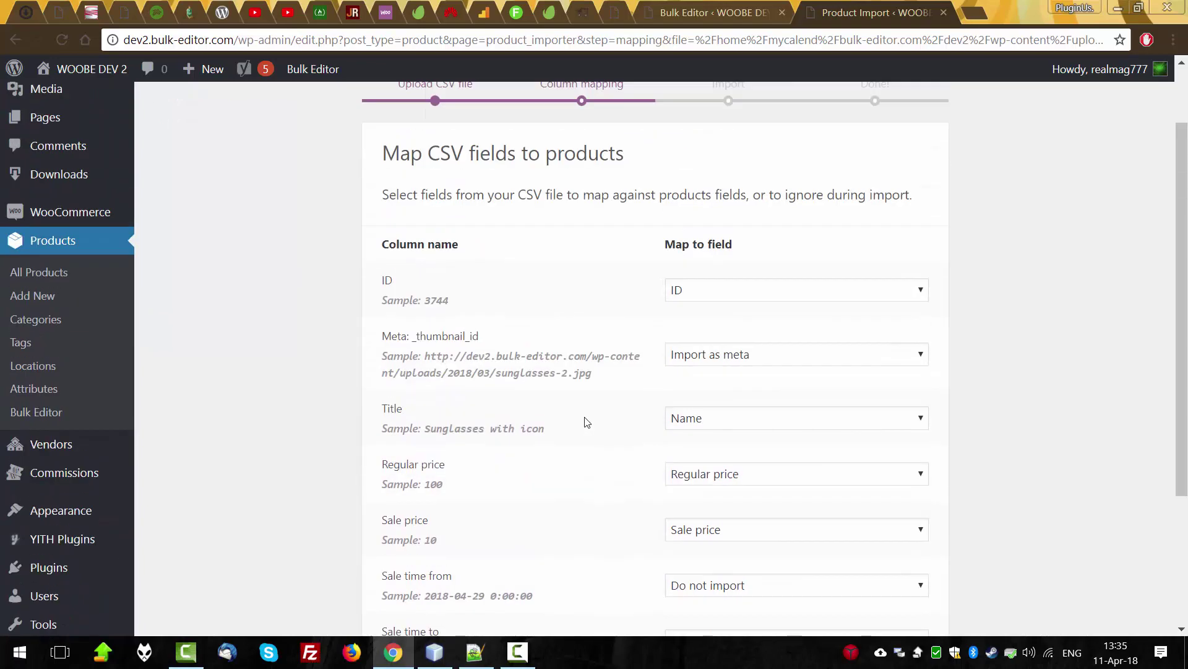
{"action": "left_click", "coordinate": [681, 289]}
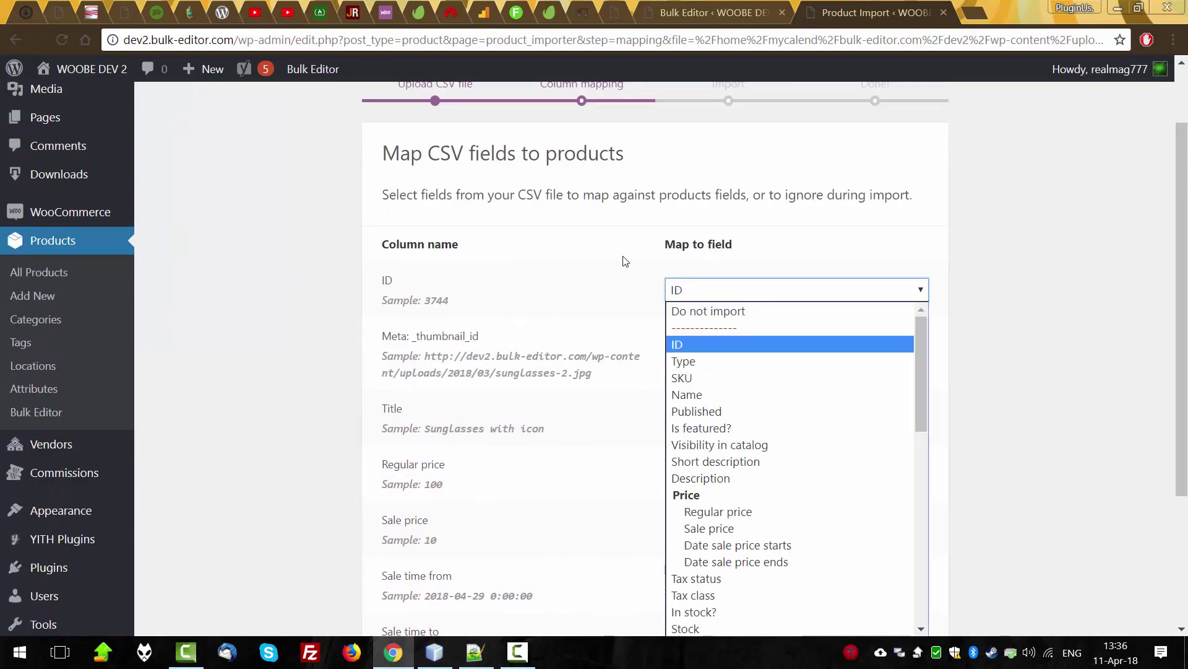
{"action": "left_click", "coordinate": [625, 260]}
{"action": "left_click", "coordinate": [684, 290]}
{"action": "left_click", "coordinate": [683, 351]}
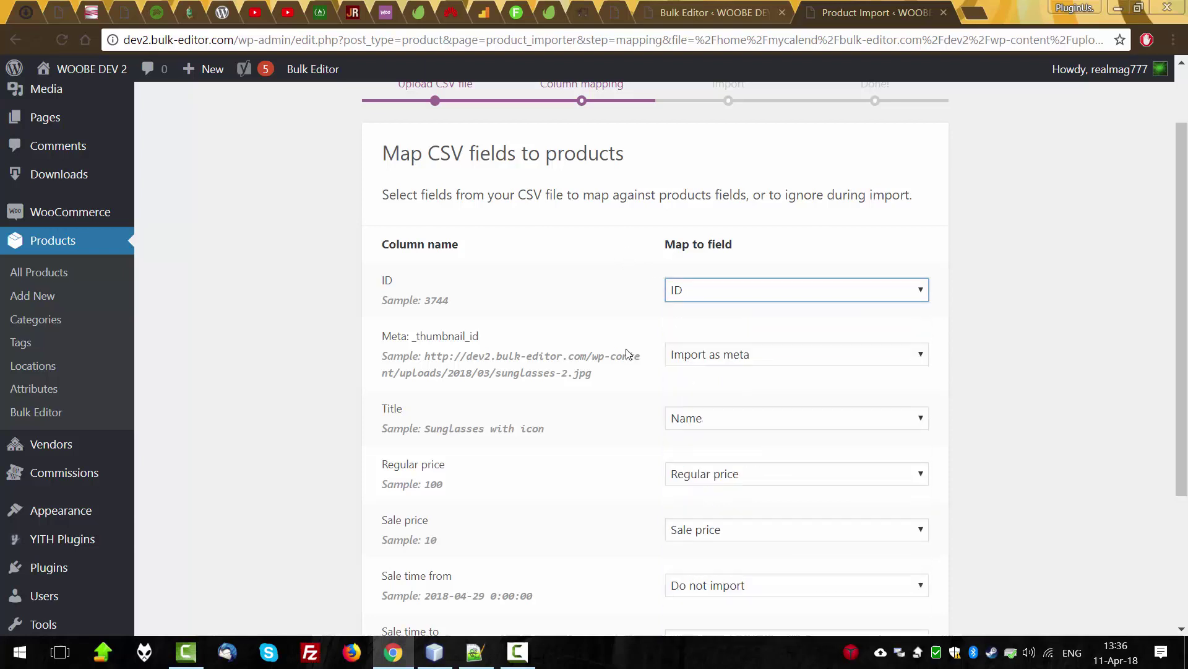
- Map Sale time from/to to Date sale price starts/ends and run the import
{"action": "scroll", "coordinate": [612, 364], "scroll_direction": "down", "scroll_amount": 3}
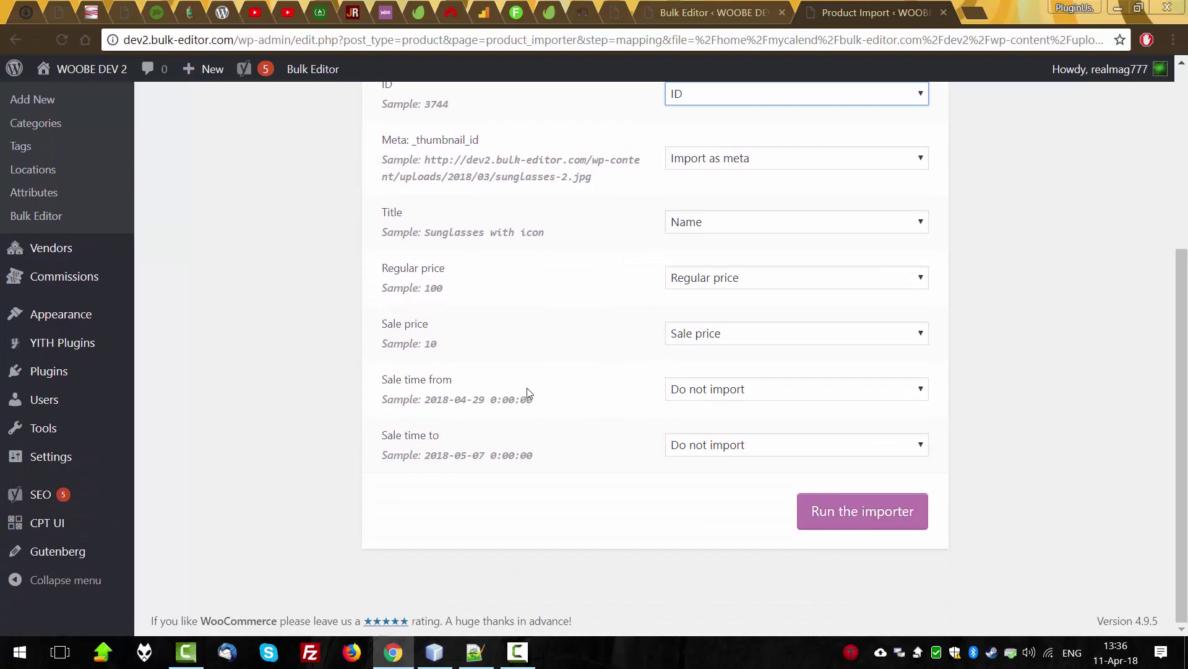
{"action": "left_click_drag", "start_coordinate": [380, 383], "coordinate": [512, 385]}
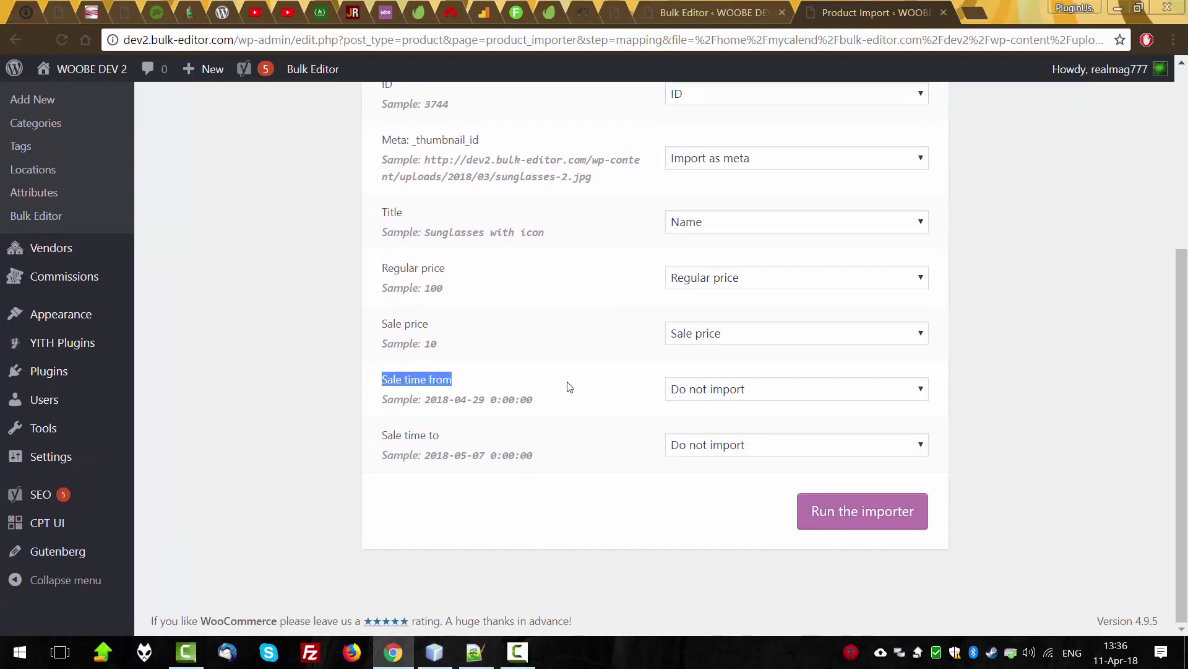
{"action": "left_click_drag", "start_coordinate": [380, 443], "coordinate": [550, 441]}
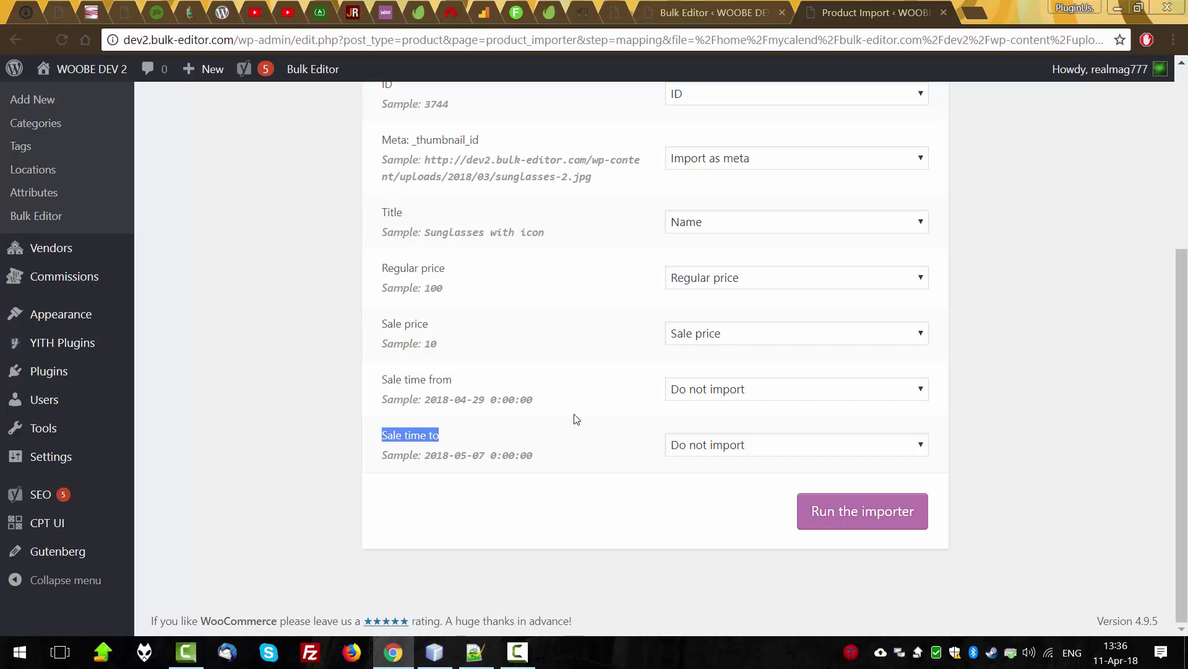
{"action": "left_click", "coordinate": [703, 394]}
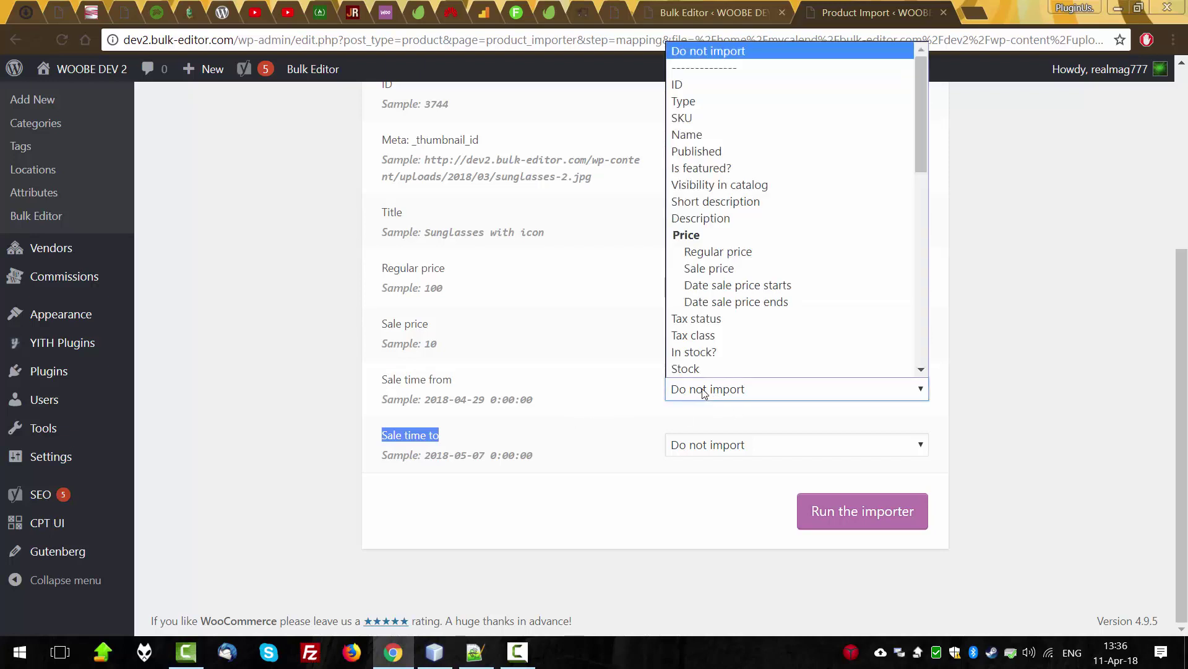
{"action": "left_click", "coordinate": [767, 291]}
{"action": "left_click", "coordinate": [731, 444]}
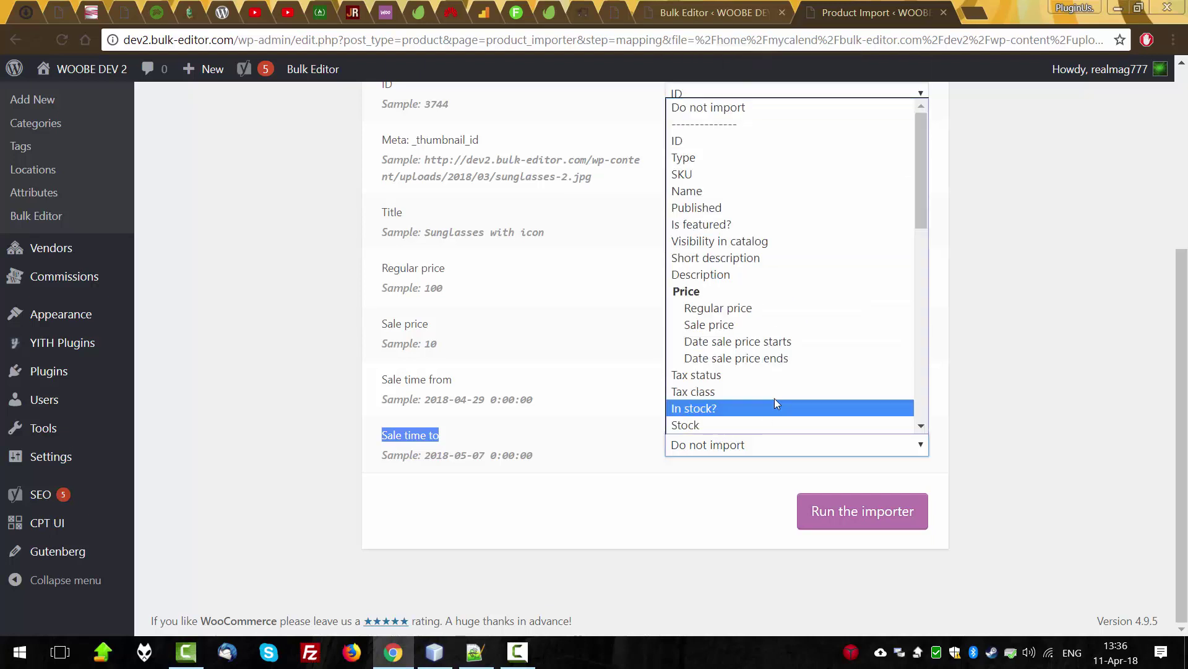
{"action": "left_click", "coordinate": [760, 359]}
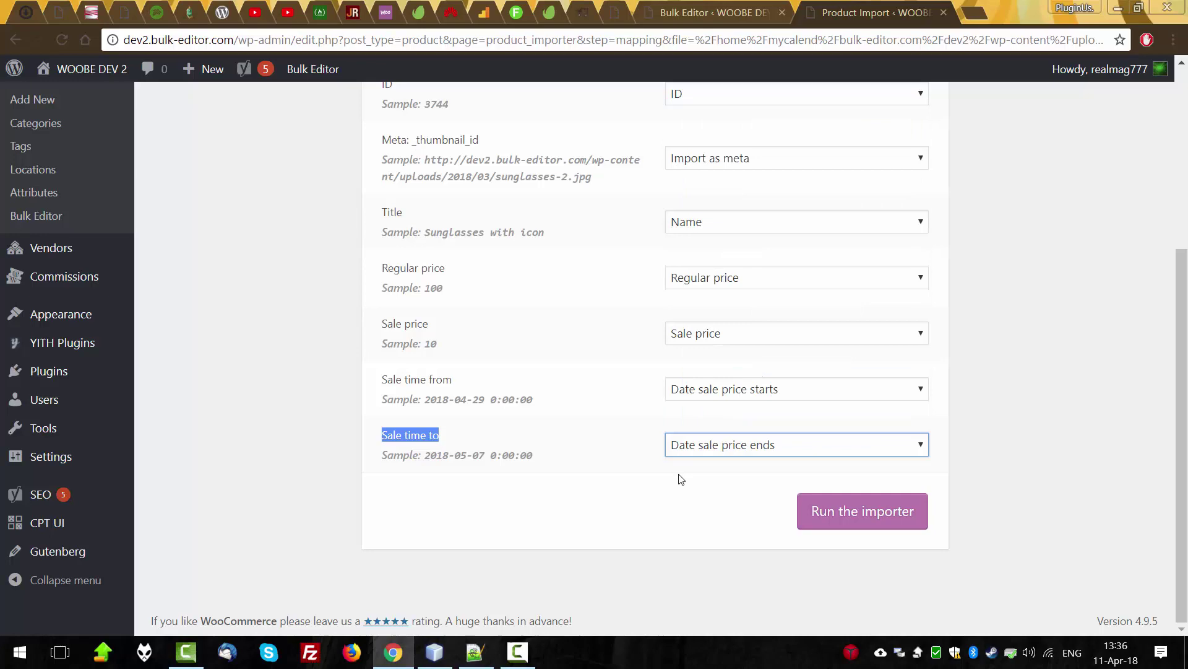
{"action": "scroll", "coordinate": [494, 359], "scroll_direction": "up", "scroll_amount": 3}
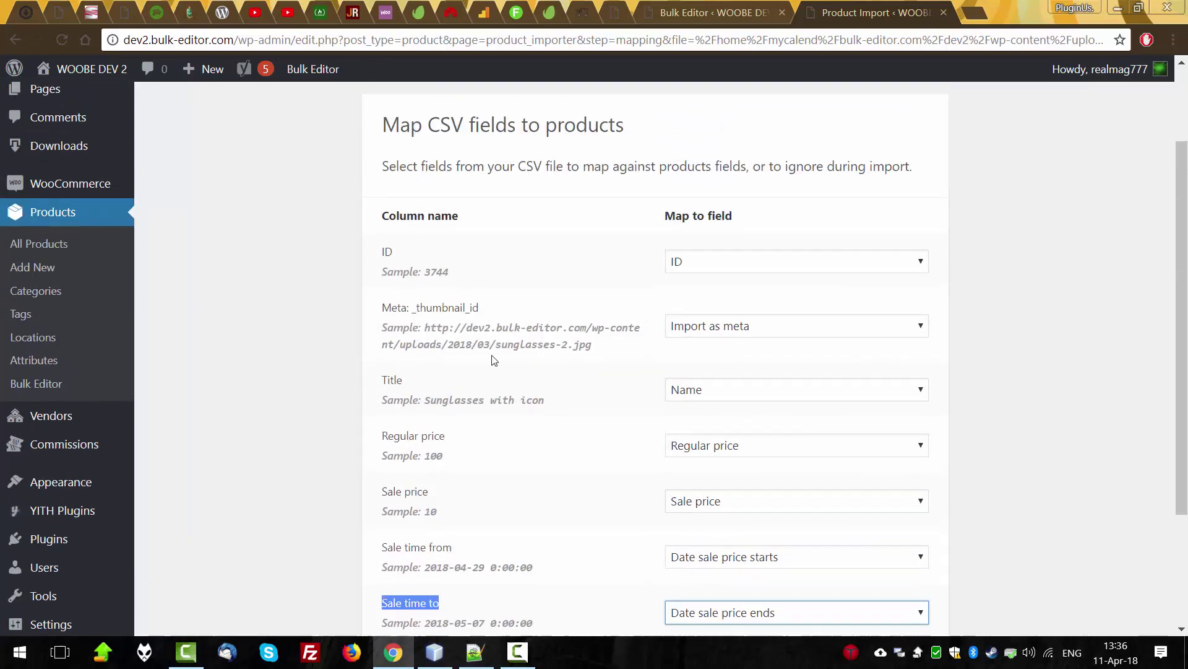
{"action": "scroll", "coordinate": [525, 405], "scroll_direction": "down", "scroll_amount": 3}
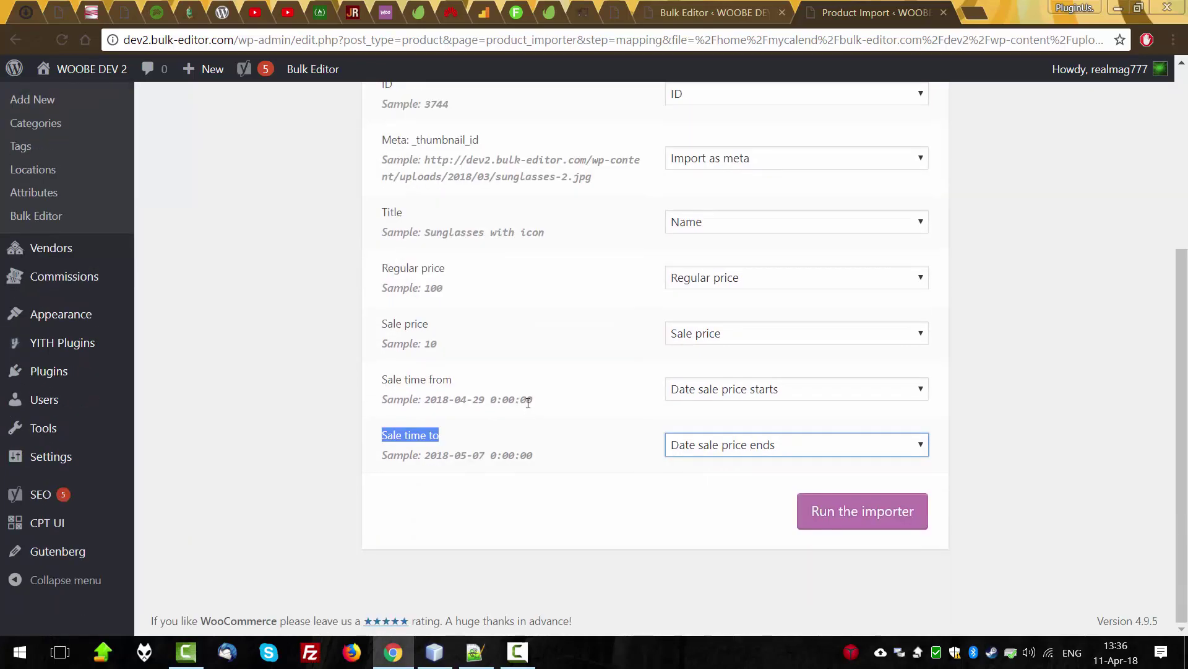
{"action": "left_click", "coordinate": [890, 512]}
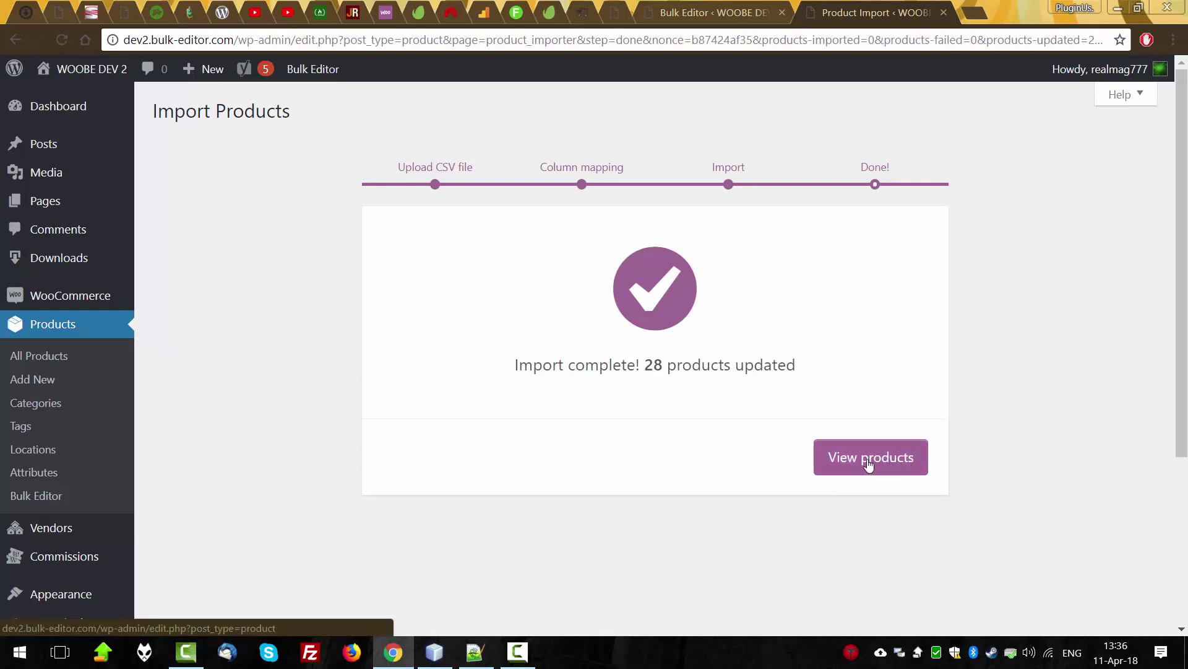
- Return to the Bulk Editor tab once the import reports 28 products updated
{"action": "key", "text": "ctrl+shift+Tab"}
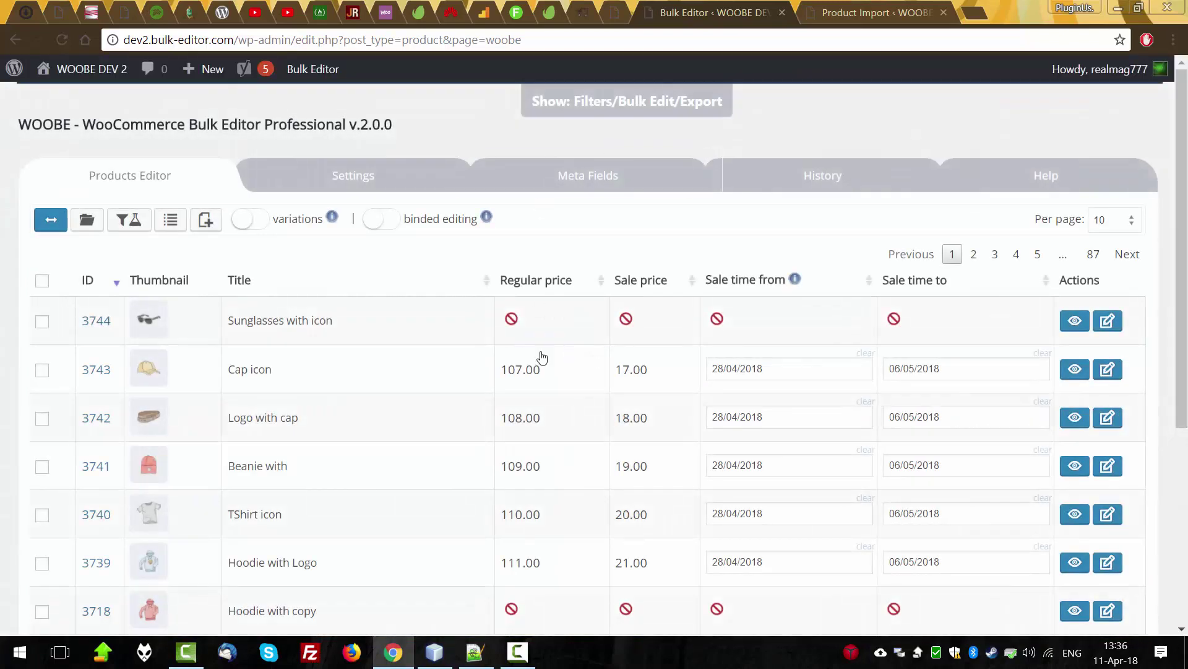
- Turn on the variations toggle so variation rows appear under each product
{"action": "scroll", "coordinate": [543, 357], "scroll_direction": "down", "scroll_amount": 5}
{"action": "scroll", "coordinate": [551, 375], "scroll_direction": "up", "scroll_amount": 4}
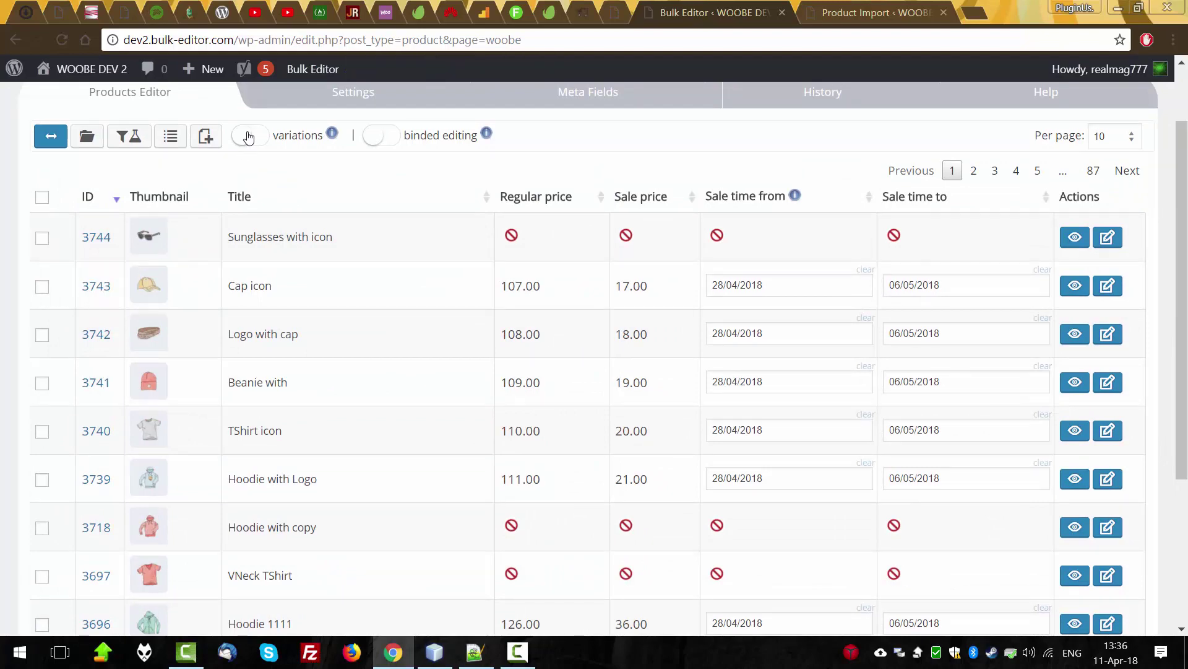
{"action": "left_click", "coordinate": [249, 137]}
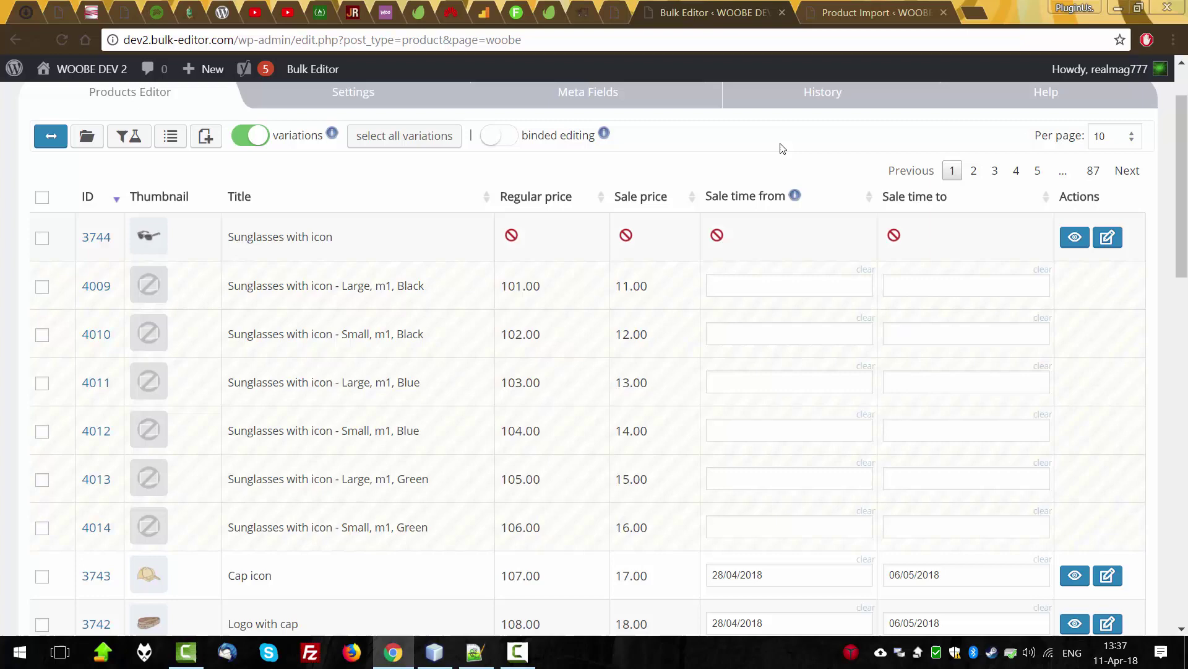
{"action": "scroll", "coordinate": [540, 347], "scroll_direction": "down", "scroll_amount": 2}
{"action": "scroll", "coordinate": [543, 350], "scroll_direction": "down", "scroll_amount": 1}
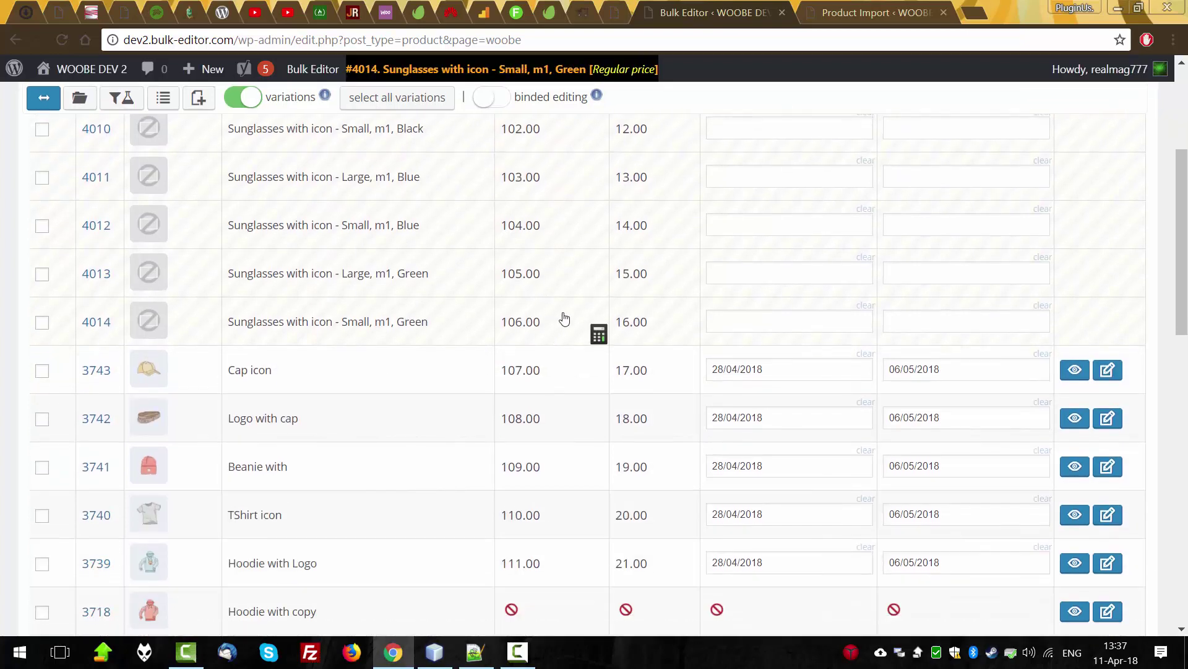
{"action": "scroll", "coordinate": [562, 316], "scroll_direction": "up", "scroll_amount": 5}
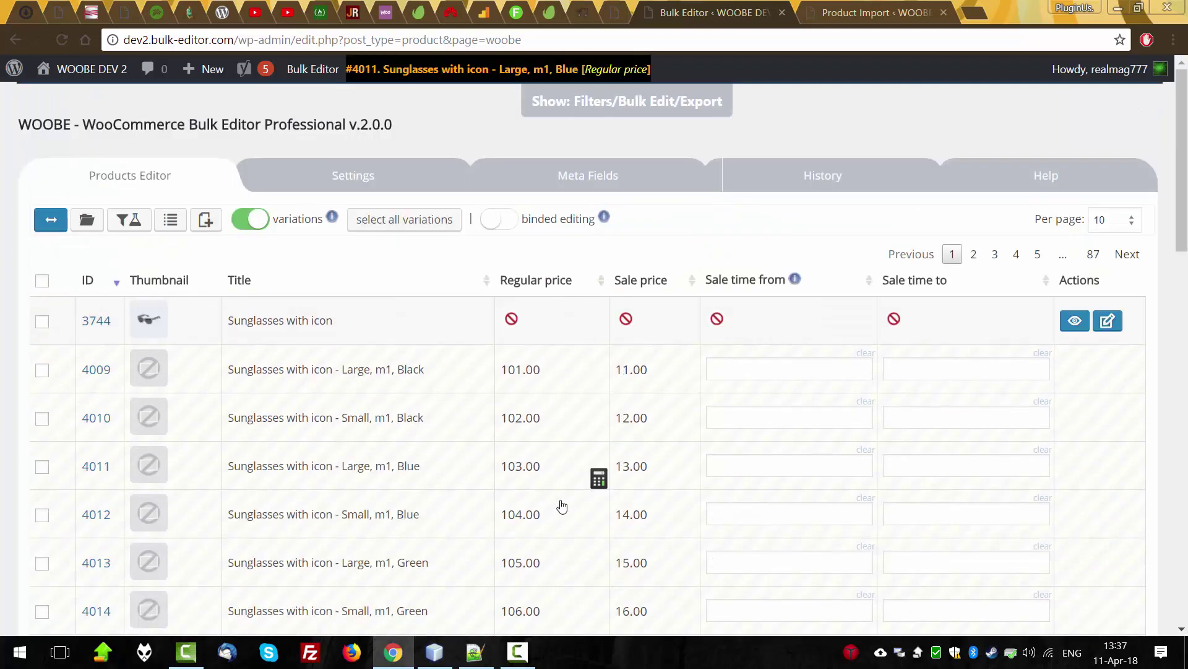
- Browse the table, then open woobe_exported (1) from the desktop
{"action": "scroll", "coordinate": [562, 526], "scroll_direction": "down", "scroll_amount": 7}
{"action": "scroll", "coordinate": [563, 530], "scroll_direction": "down", "scroll_amount": 11}
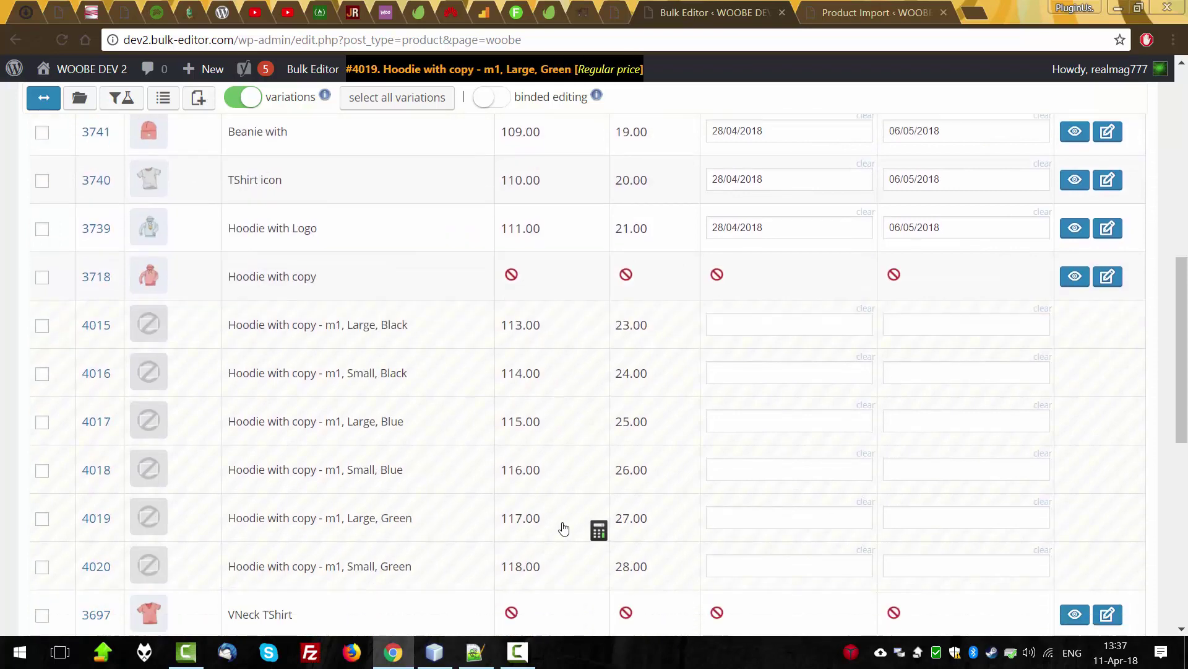
{"action": "scroll", "coordinate": [568, 521], "scroll_direction": "up", "scroll_amount": 18}
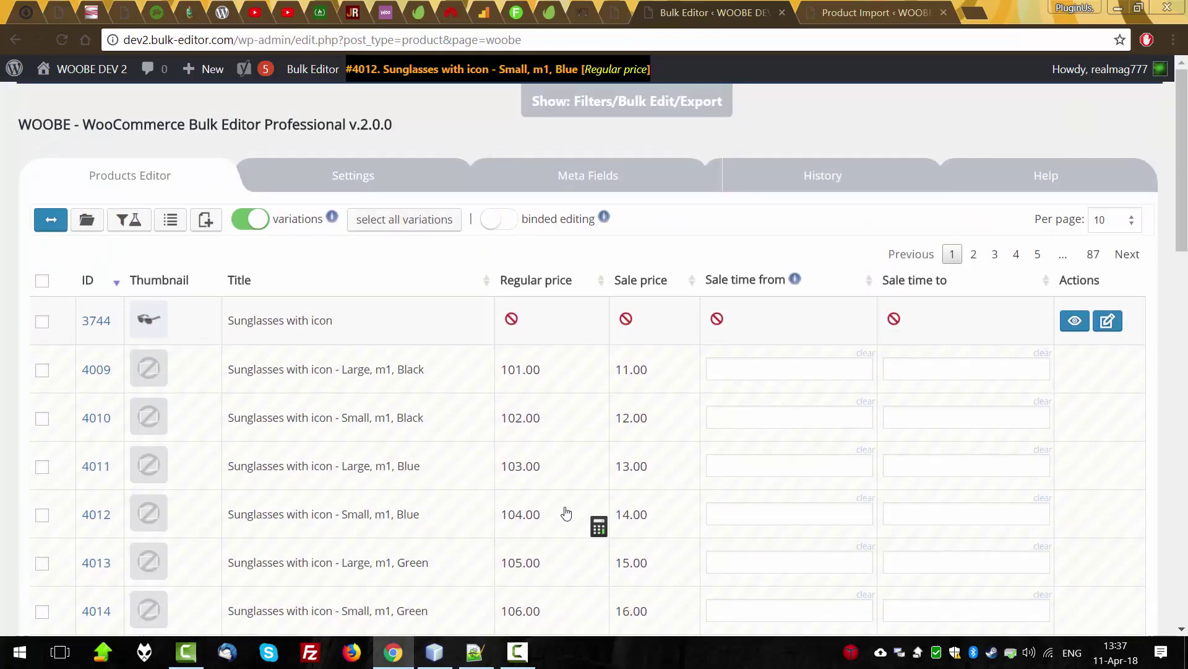
{"action": "key", "text": "super+d"}
{"action": "key", "text": "Return"}
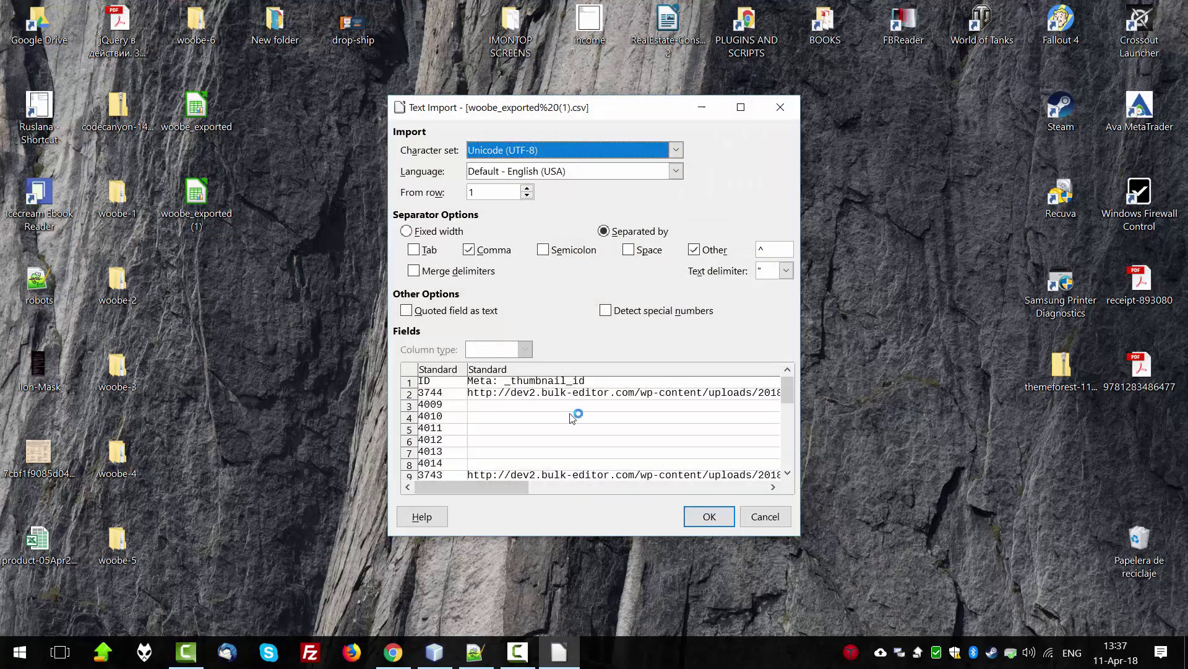
- Open the CSV in Calc and check regular prices 100 and 127 for the first and last products
{"action": "left_click", "coordinate": [707, 516]}
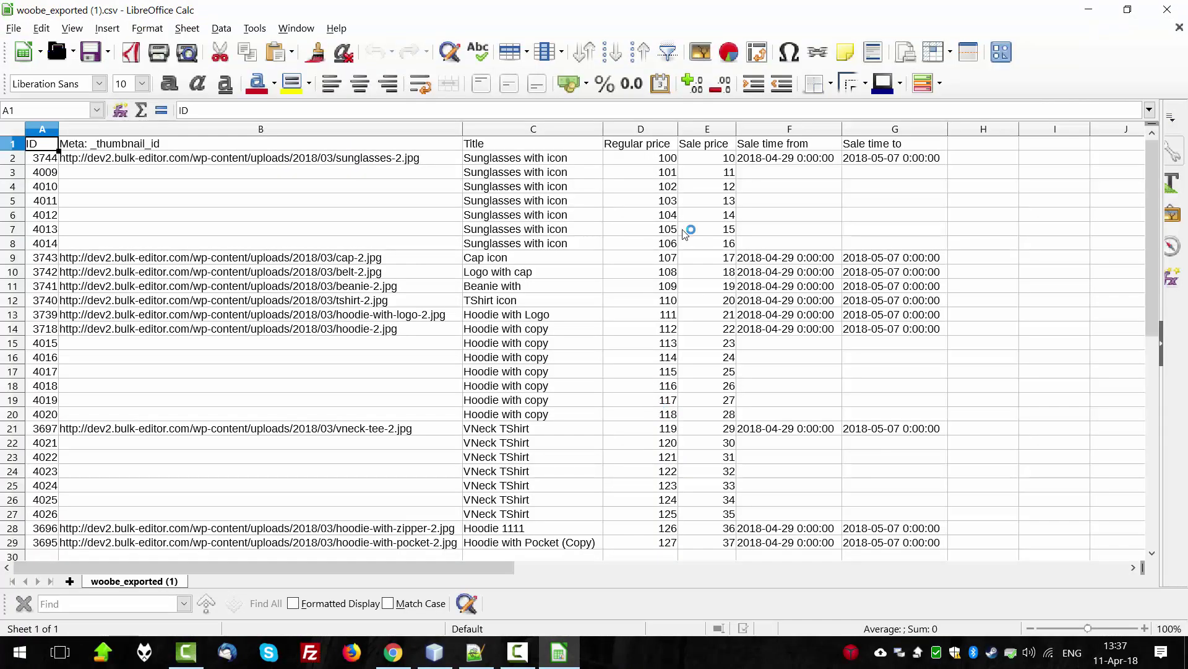
{"action": "left_click", "coordinate": [665, 162]}
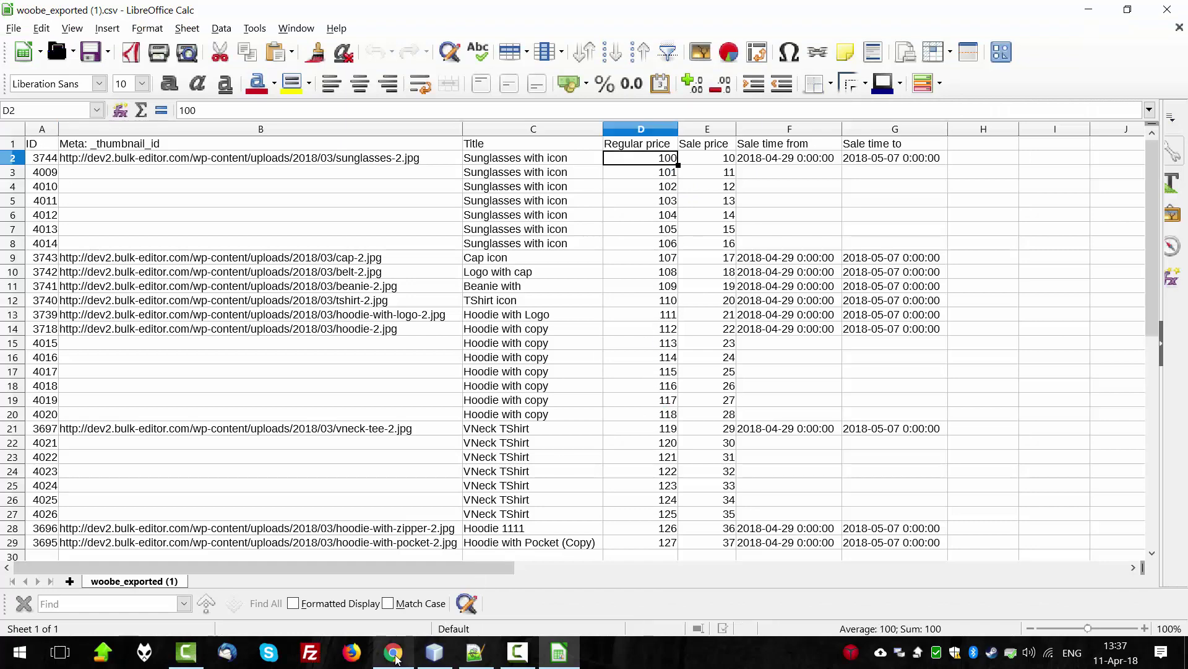
{"action": "scroll", "coordinate": [619, 371], "scroll_direction": "down", "scroll_amount": 3}
{"action": "left_click", "coordinate": [669, 415]}
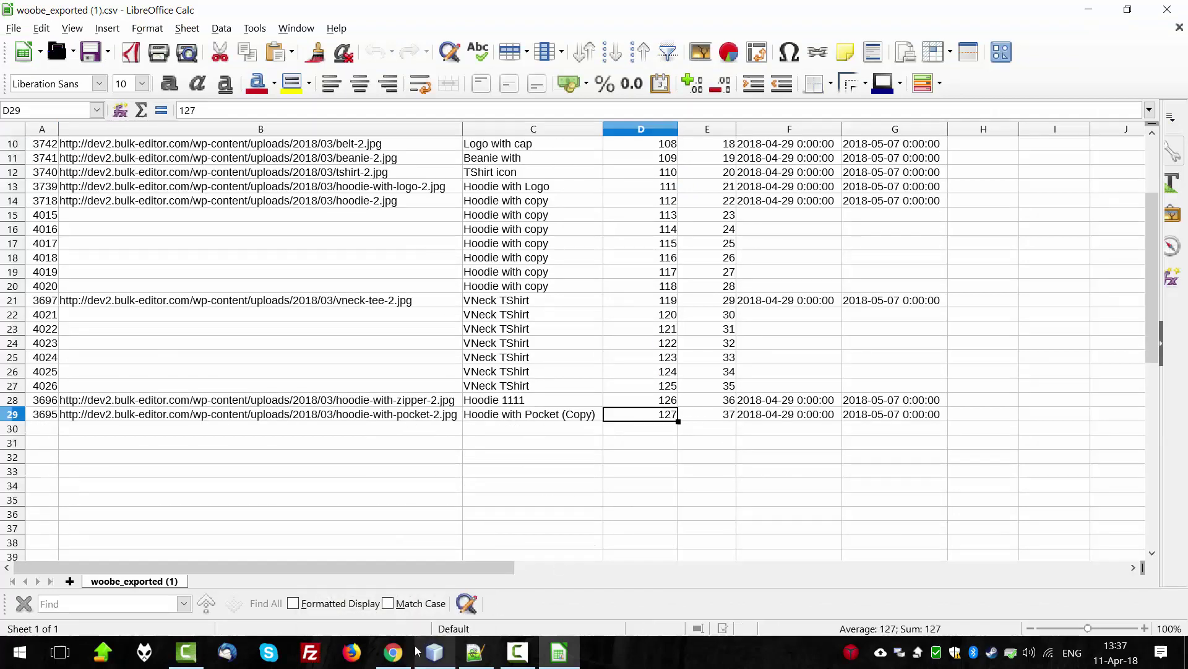
- Compare the bulk editor table with the CSV's image URL cells, including a variation's empty one
{"action": "left_click", "coordinate": [393, 652]}
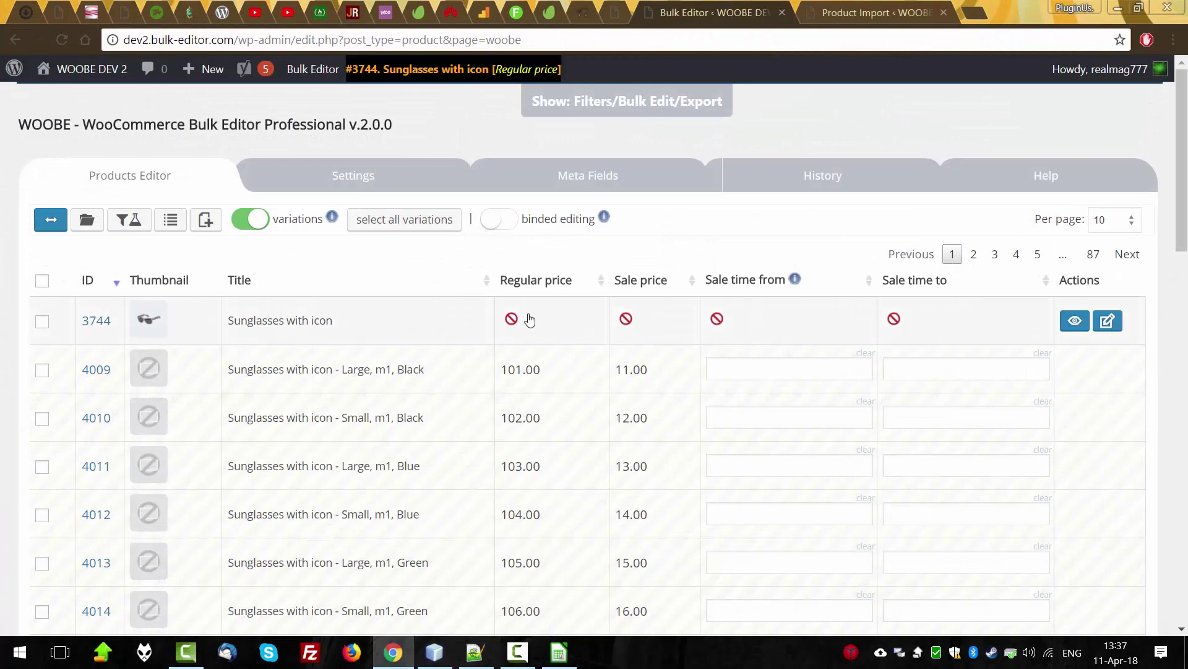
{"action": "key", "text": "alt+Tab"}
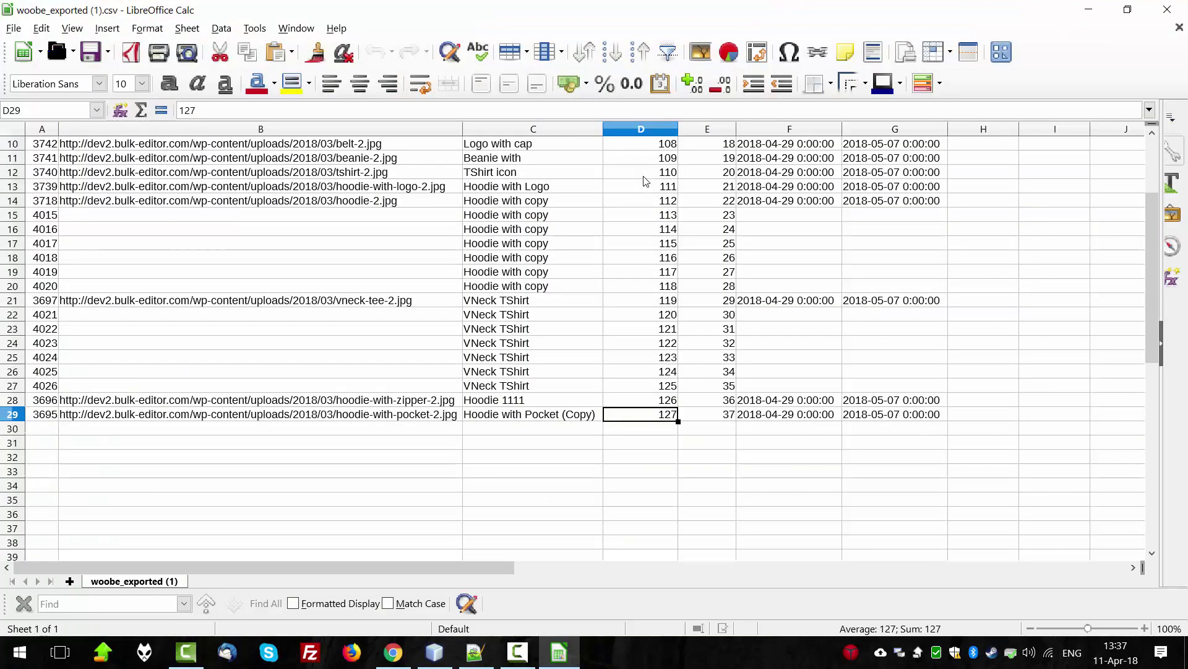
{"action": "scroll", "coordinate": [669, 197], "scroll_direction": "up", "scroll_amount": 3}
{"action": "left_click", "coordinate": [358, 169]}
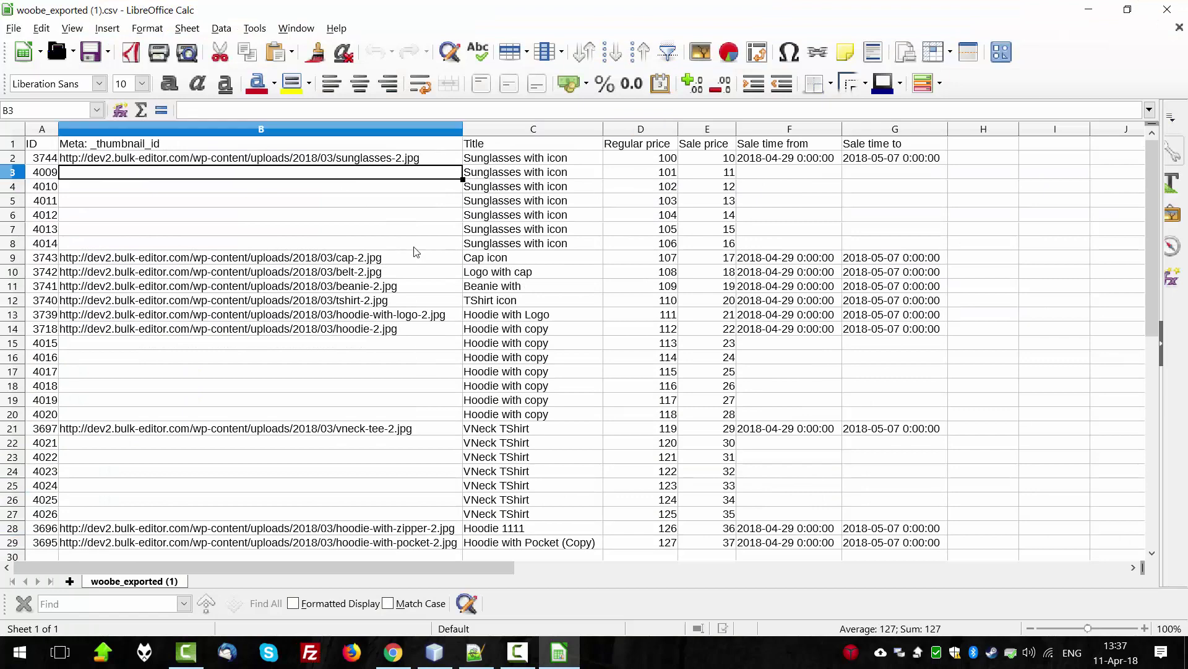
{"action": "left_click", "coordinate": [276, 158]}
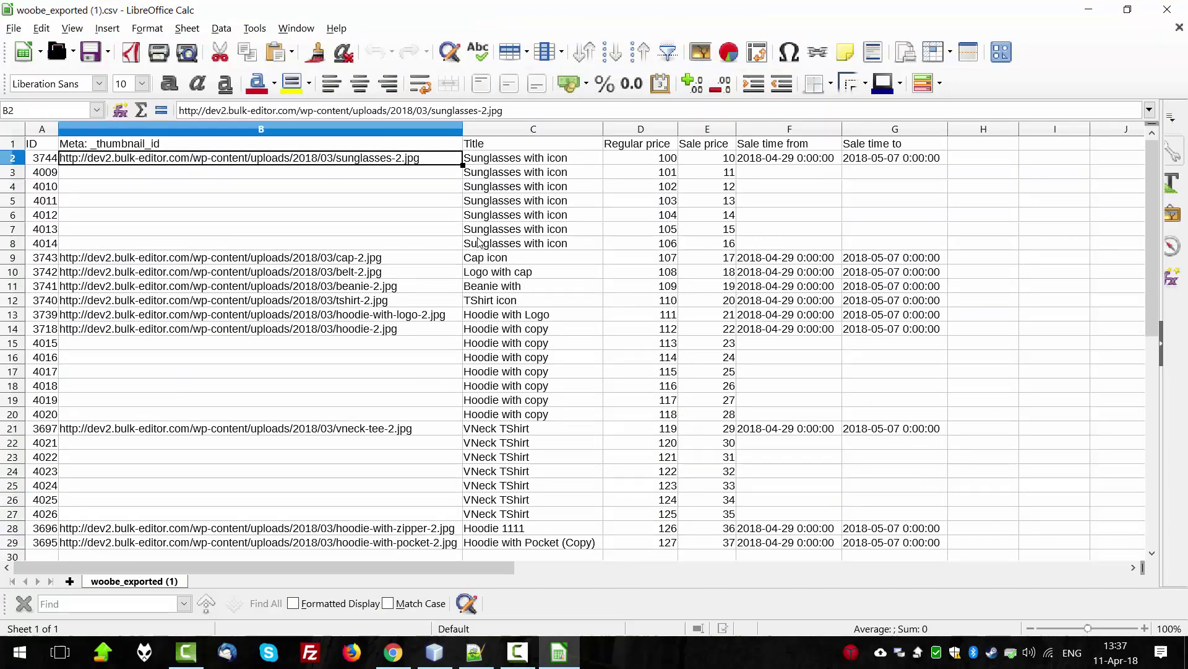
- Compare the sale price 11 in cell E3 against the bulk editor's product list
{"action": "key", "text": "alt+Tab"}
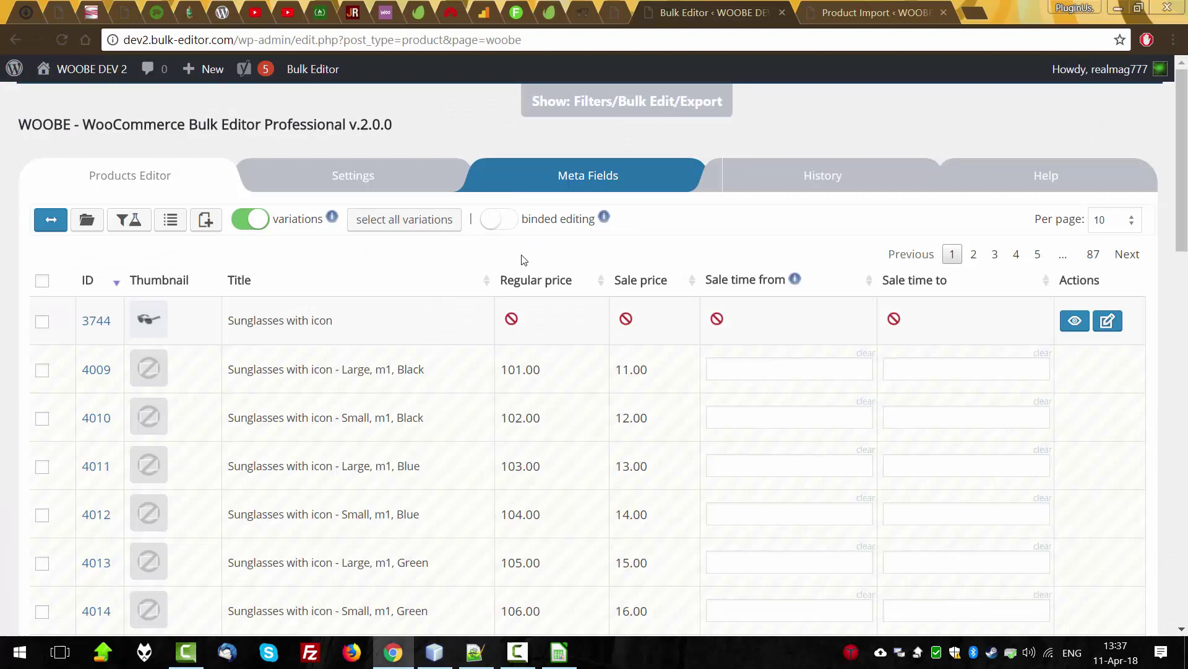
{"action": "left_click_drag", "start_coordinate": [1184, 247], "coordinate": [1184, 588]}
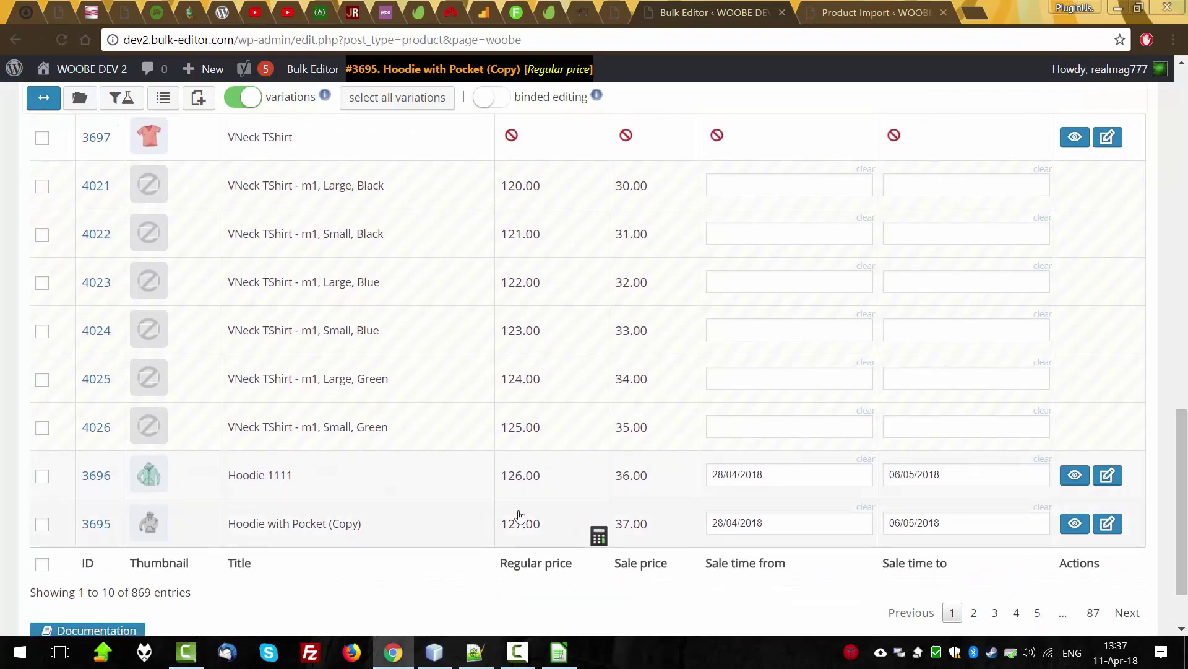
{"action": "key", "text": "alt+Tab"}
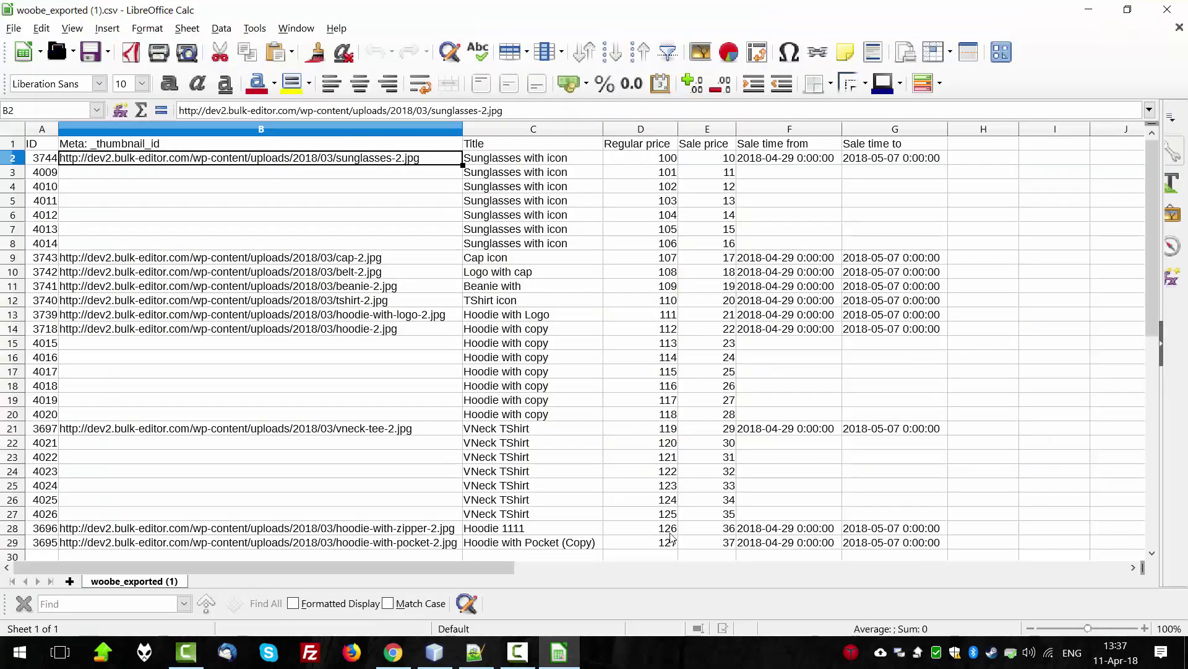
{"action": "key", "text": "alt+Tab"}
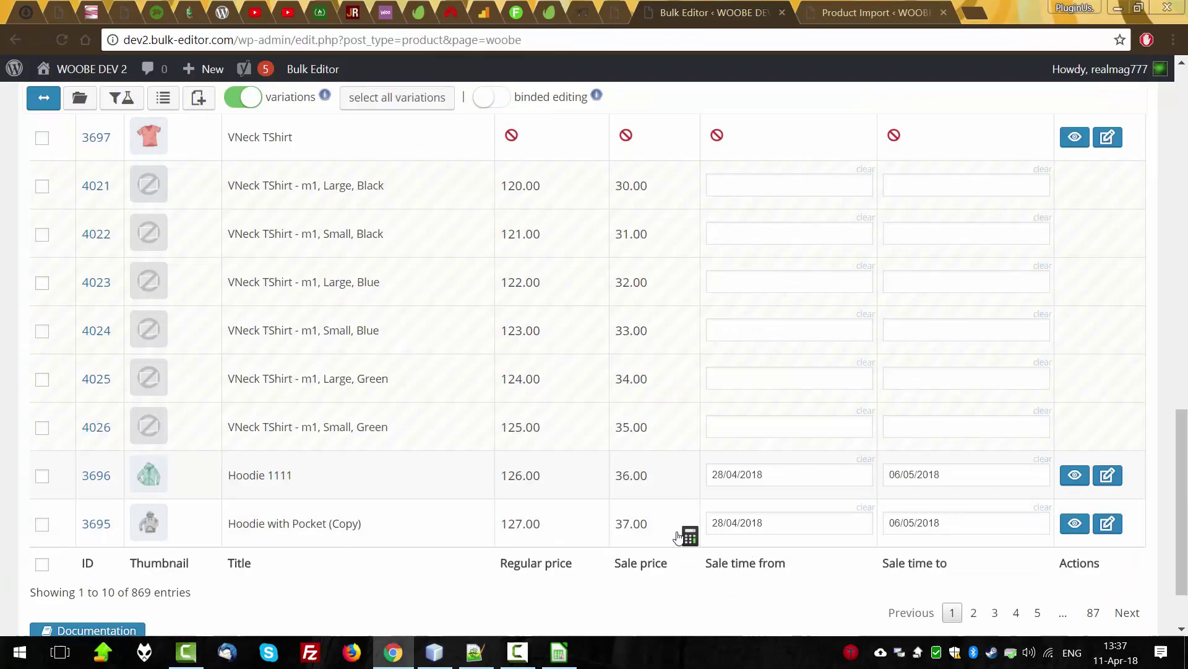
{"action": "scroll", "coordinate": [681, 346], "scroll_direction": "up", "scroll_amount": 12}
{"action": "scroll", "coordinate": [680, 346], "scroll_direction": "up", "scroll_amount": 6}
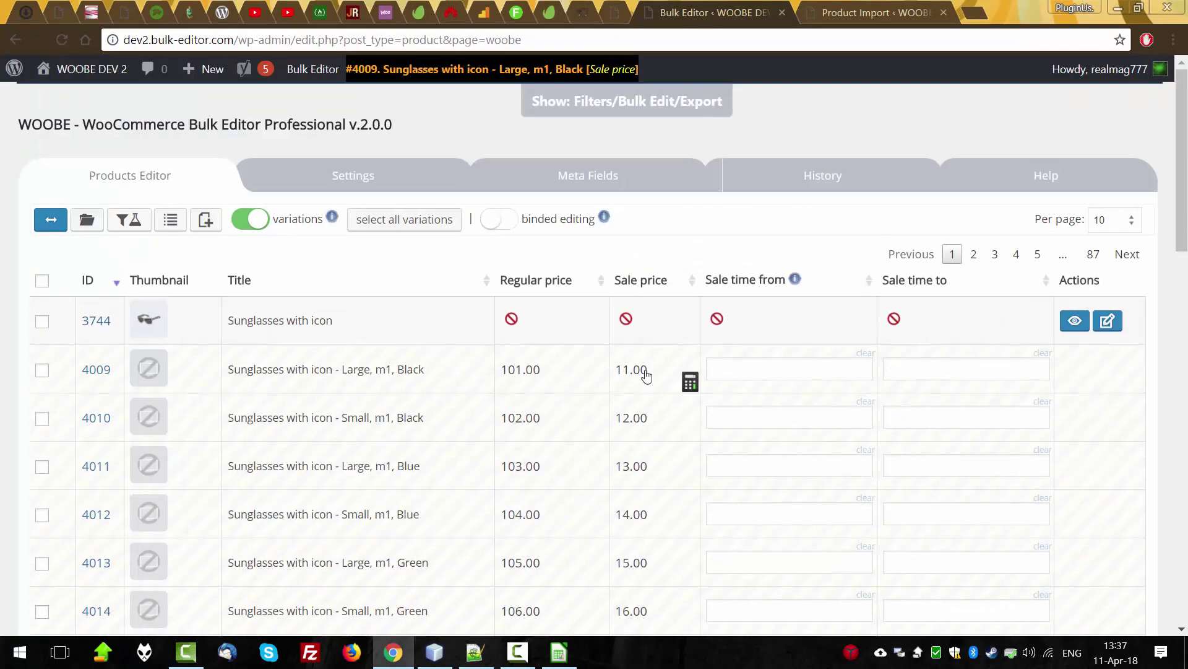
{"action": "key", "text": "alt+Tab"}
{"action": "left_click", "coordinate": [724, 172]}
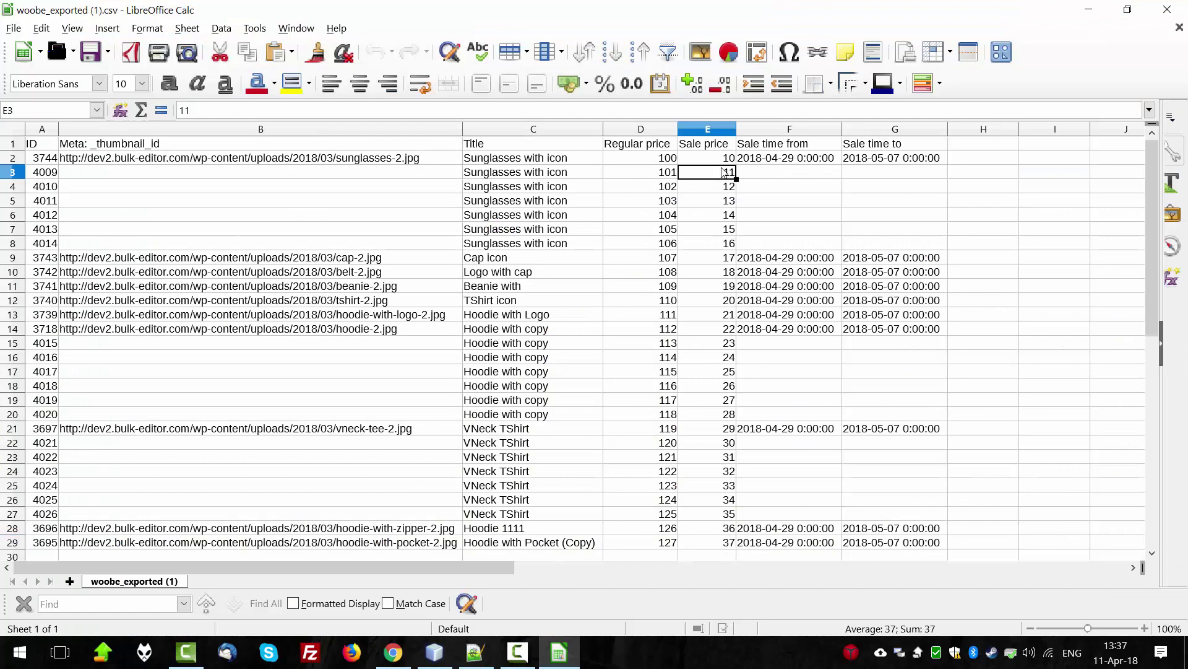
{"action": "key", "text": "alt+Tab"}
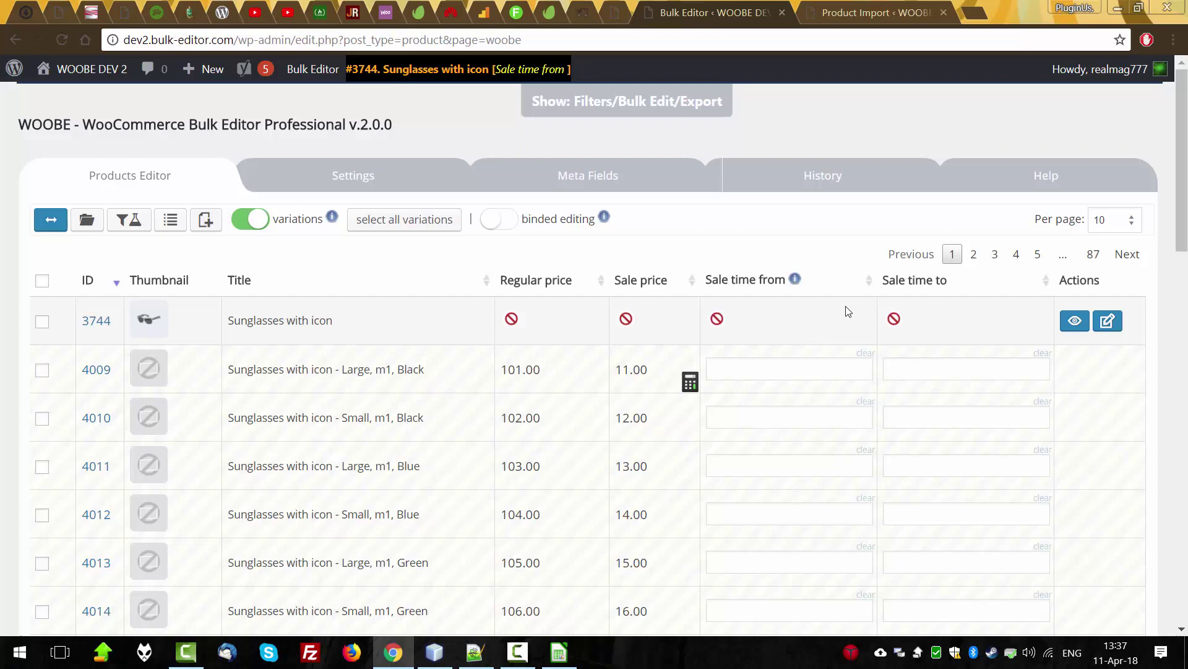
- Enable the Down.Files, Downloadable, Download limit and Download expiry columns in Settings
{"action": "left_click", "coordinate": [666, 101]}
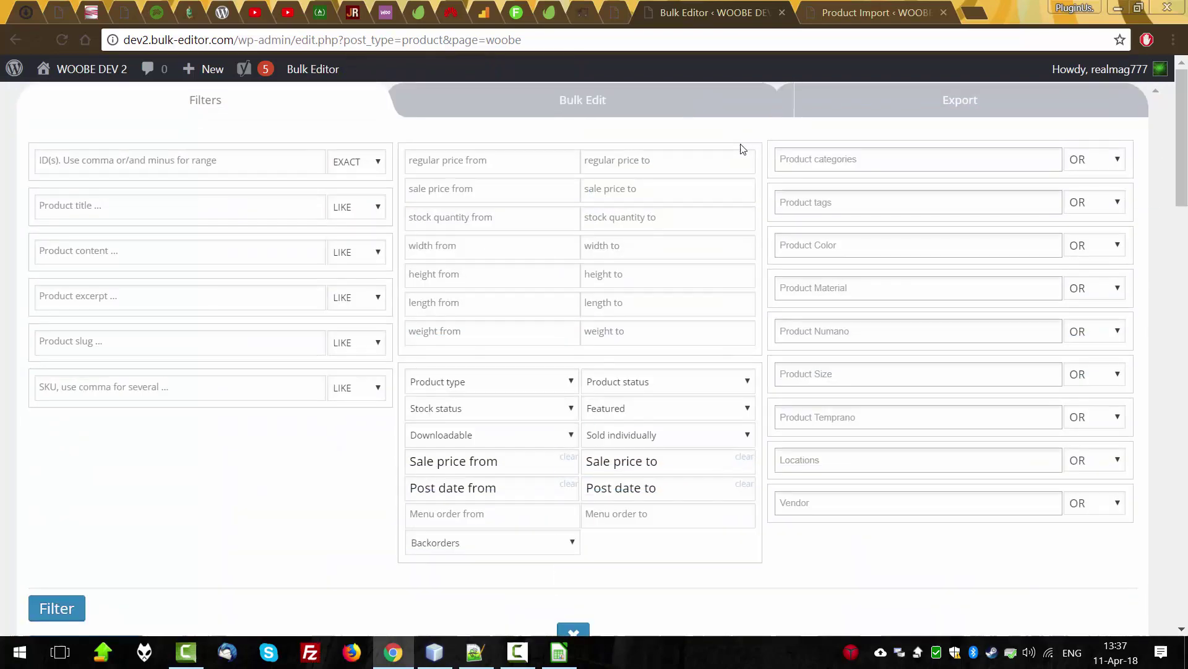
{"action": "left_click", "coordinate": [905, 119]}
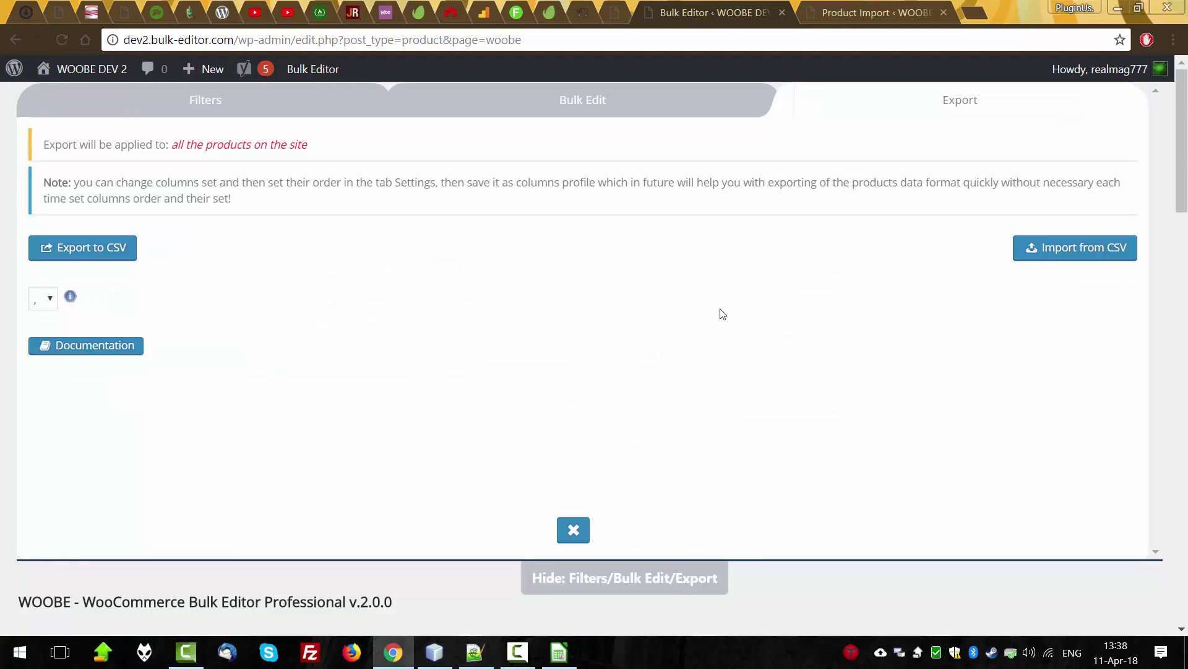
{"action": "left_click", "coordinate": [571, 532]}
{"action": "left_click", "coordinate": [353, 175]}
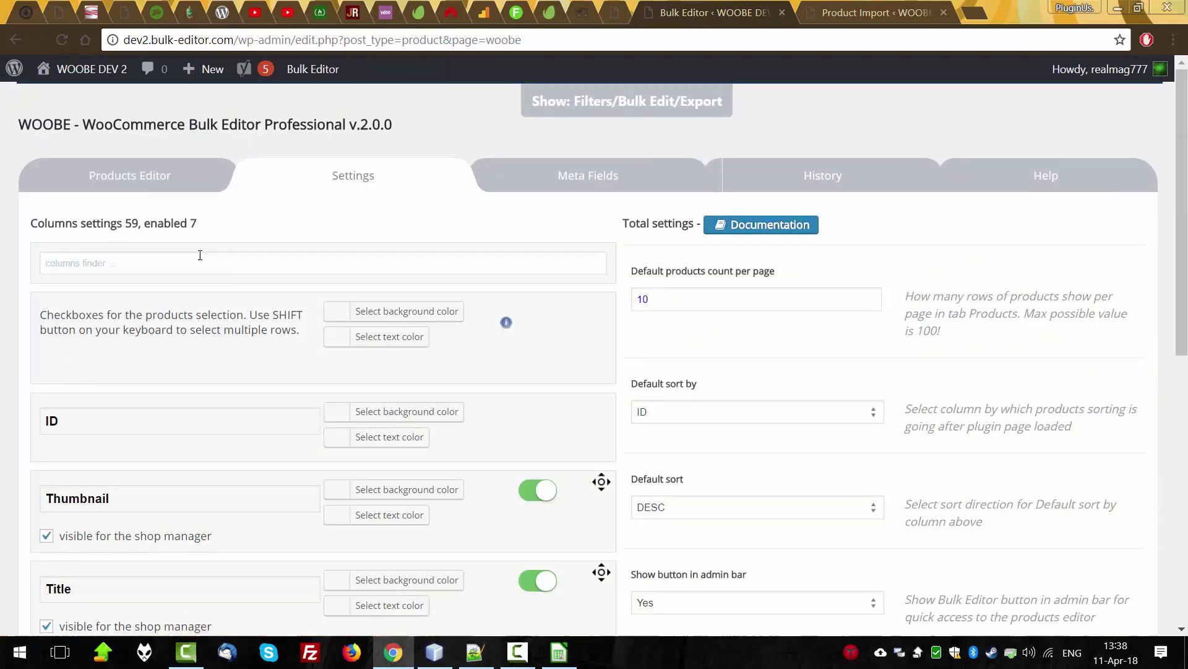
{"action": "left_click", "coordinate": [133, 268]}
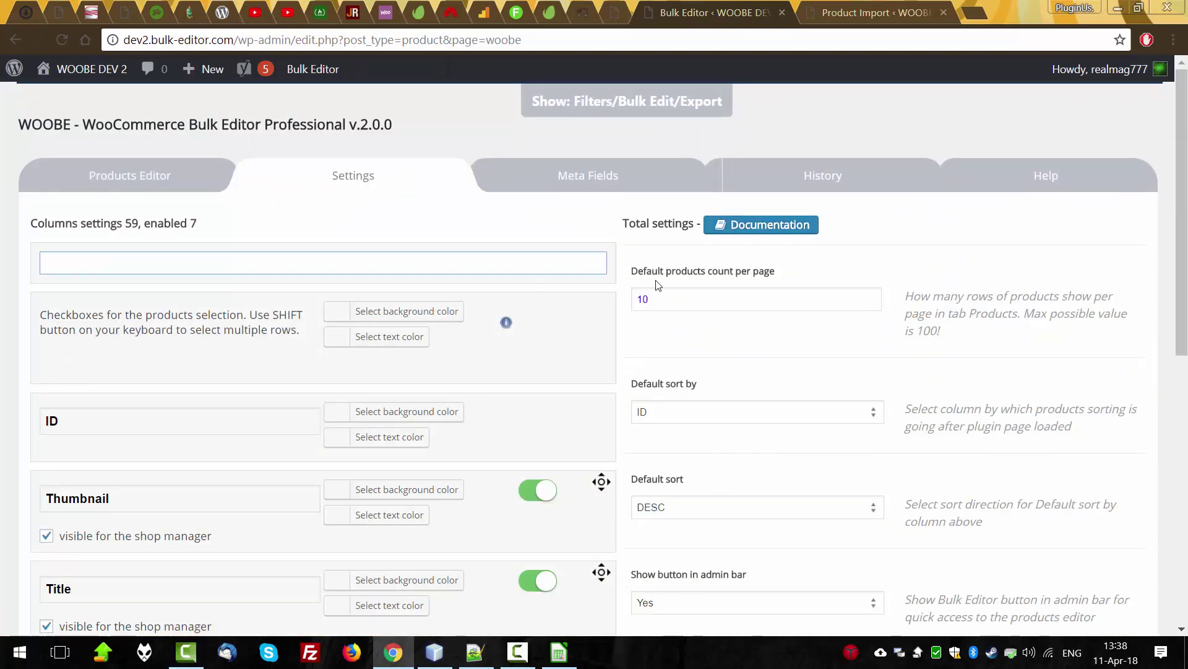
{"action": "type", "text": "down"}
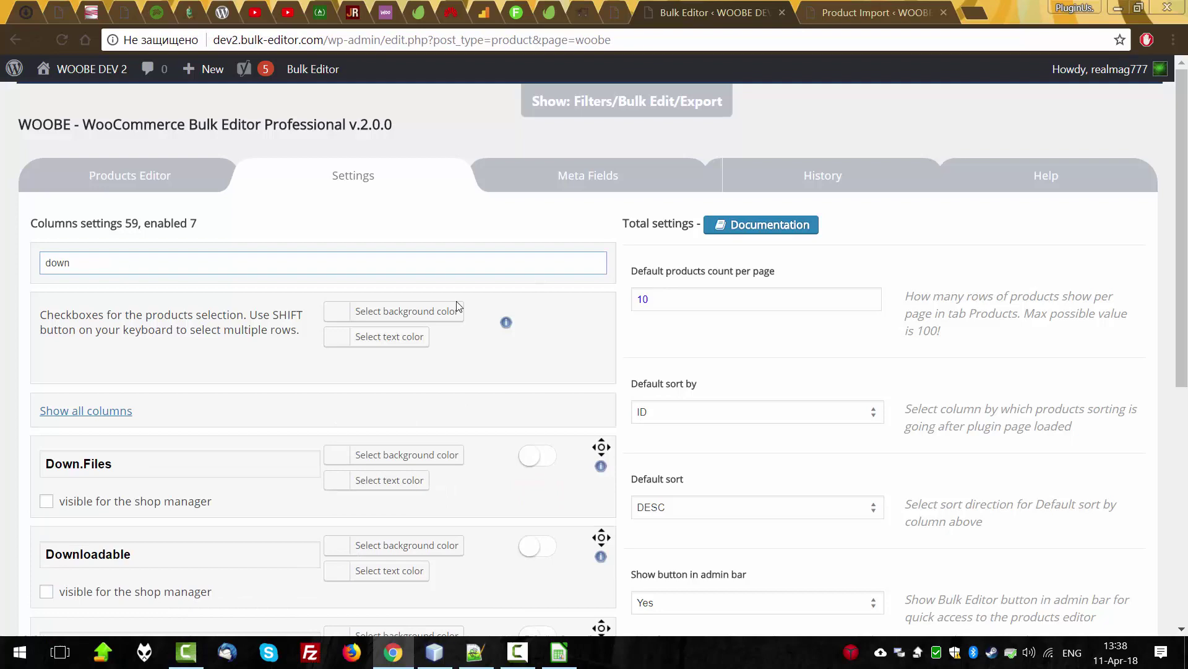
{"action": "scroll", "coordinate": [458, 306], "scroll_direction": "down", "scroll_amount": 4}
{"action": "left_click", "coordinate": [539, 206]}
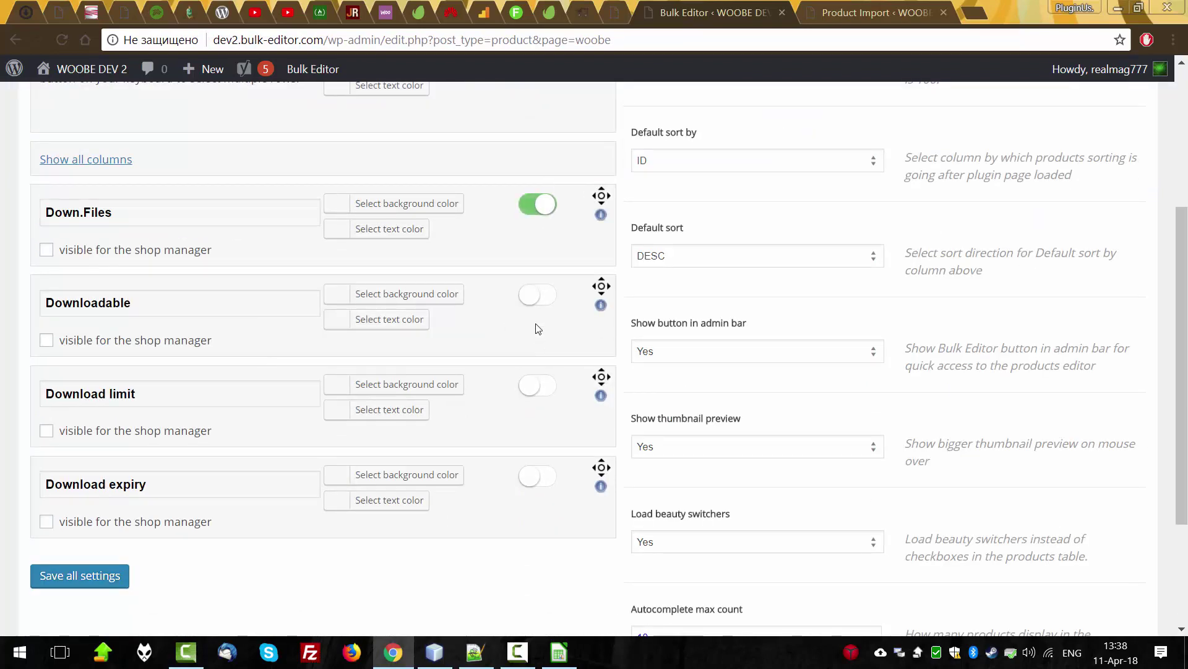
{"action": "left_click", "coordinate": [543, 297]}
{"action": "left_click", "coordinate": [540, 389]}
{"action": "left_click", "coordinate": [537, 480]}
- Enable the Categories, Color and Cross-sells columns via the columns finder
{"action": "scroll", "coordinate": [390, 346], "scroll_direction": "up", "scroll_amount": 1}
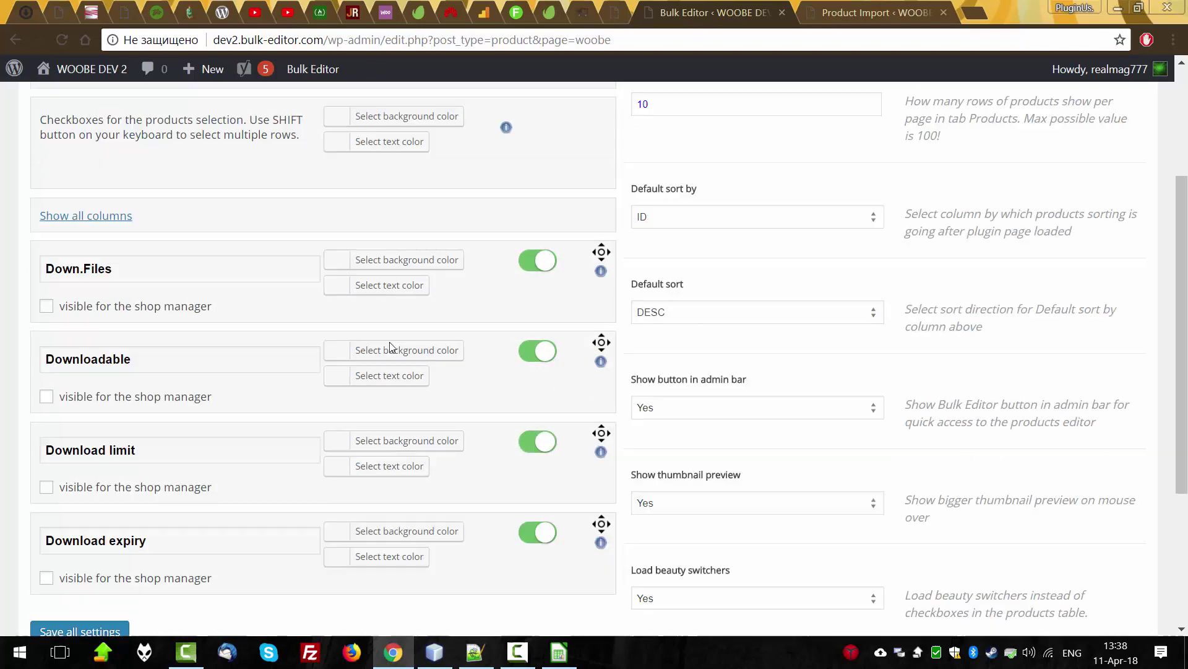
{"action": "scroll", "coordinate": [390, 347], "scroll_direction": "up", "scroll_amount": 3}
{"action": "left_click_drag", "start_coordinate": [93, 264], "coordinate": [3, 275]}
{"action": "type", "text": "cate"}
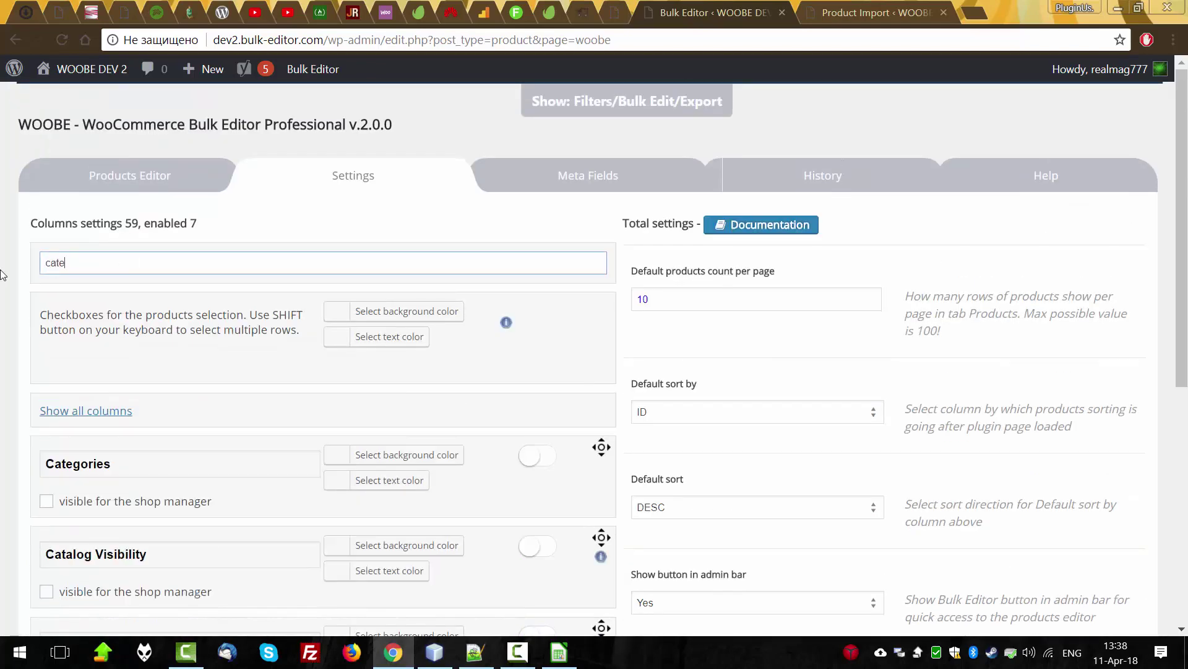
{"action": "left_click", "coordinate": [539, 447]}
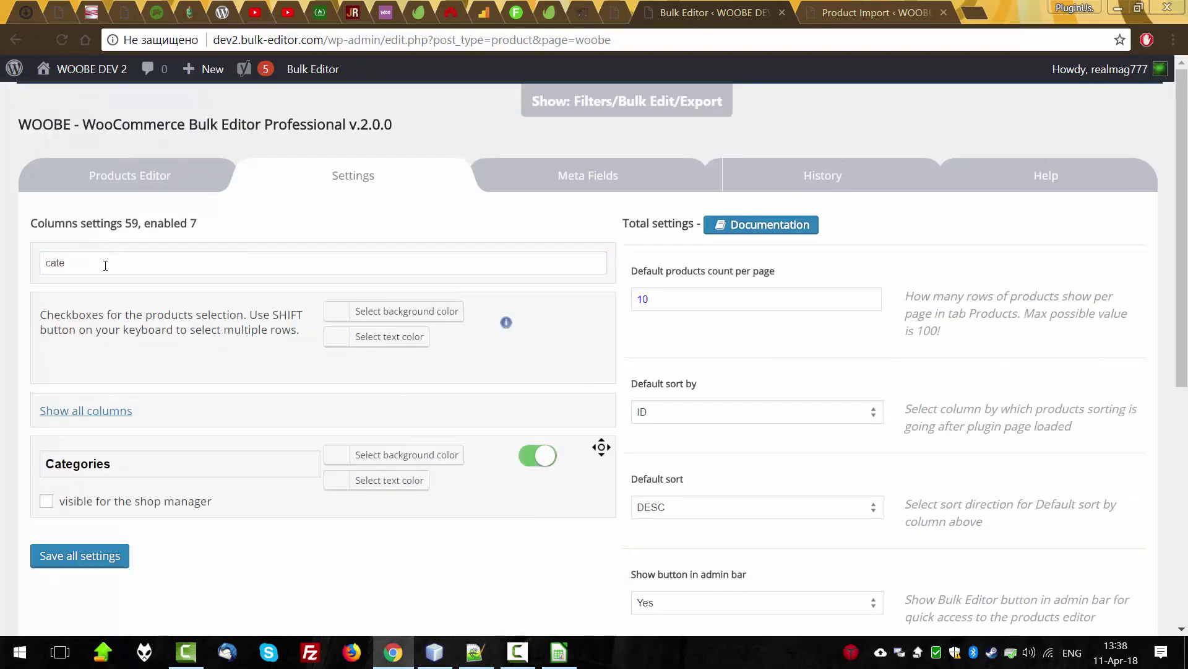
{"action": "left_click_drag", "start_coordinate": [102, 263], "coordinate": [3, 284]}
{"action": "type", "text": "dolo"}
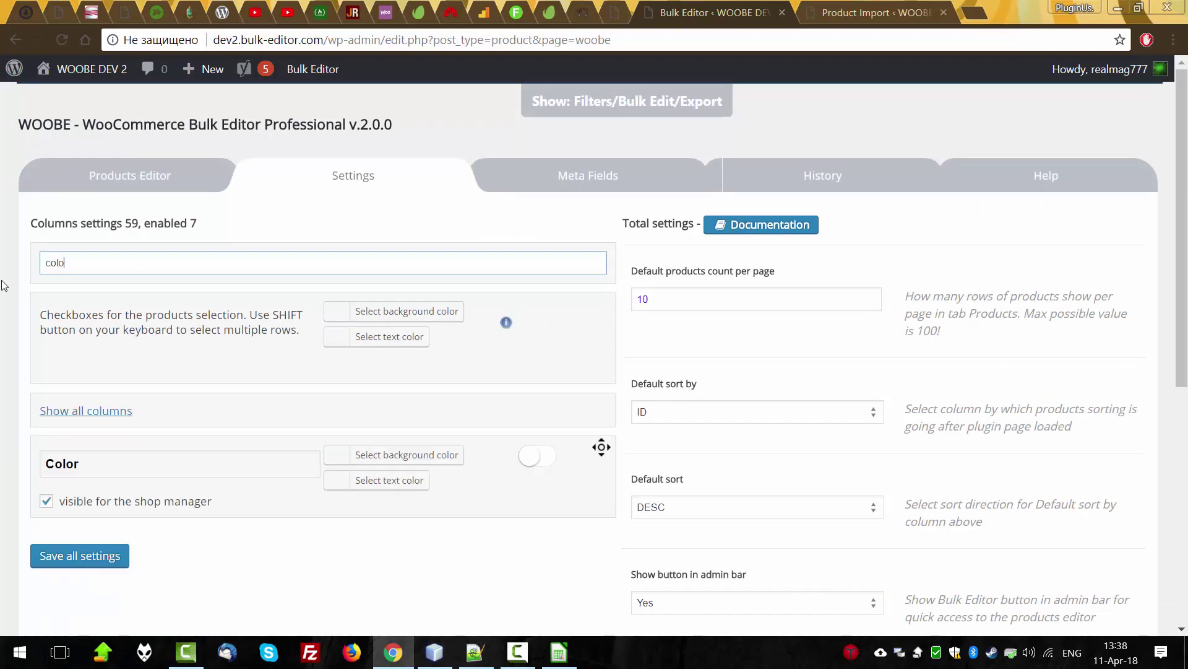
{"action": "left_click", "coordinate": [537, 458]}
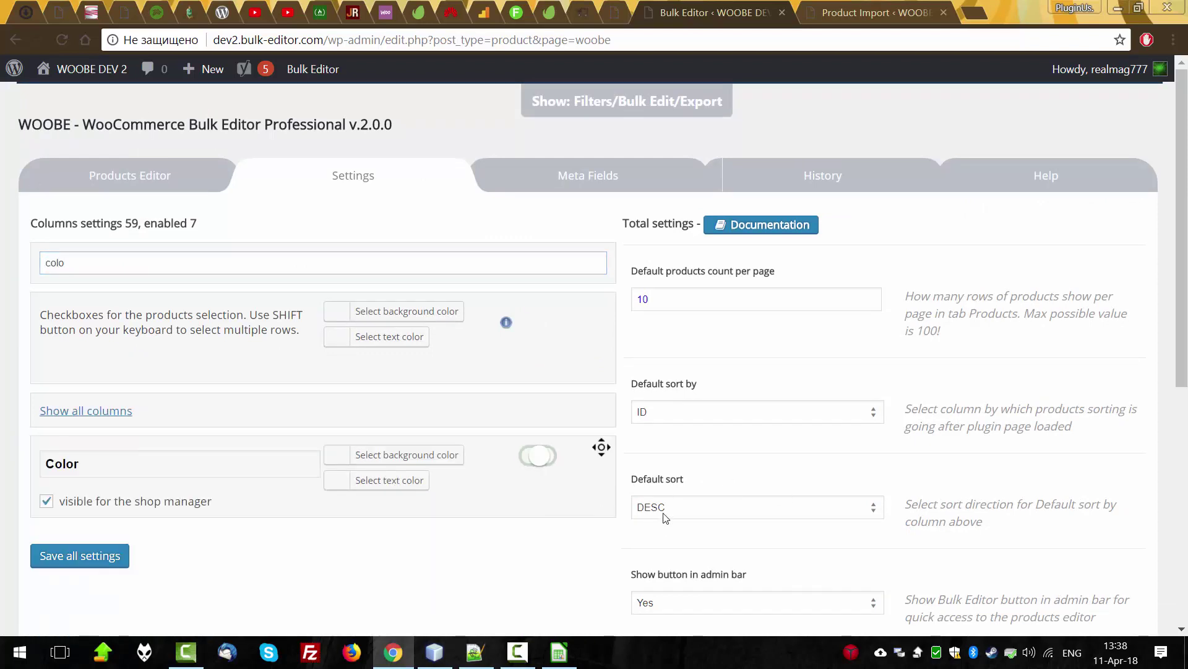
{"action": "double_click", "coordinate": [132, 268]}
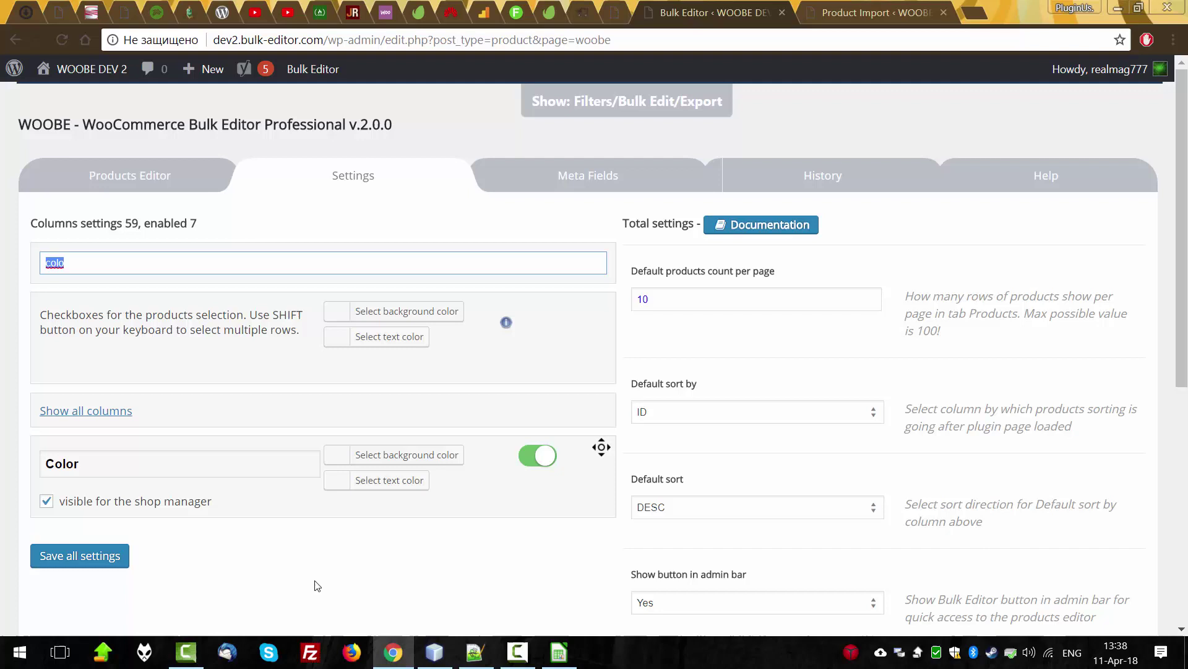
{"action": "key", "text": "BackSpace"}
{"action": "type", "text": "cros"}
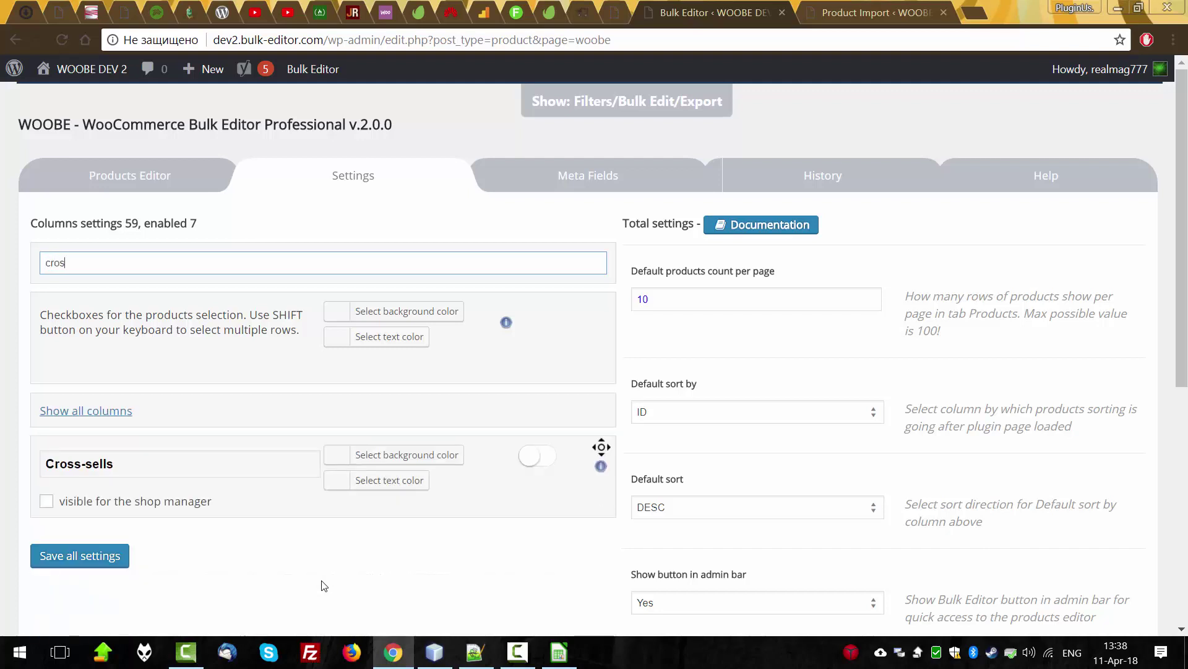
{"action": "left_click", "coordinate": [539, 457]}
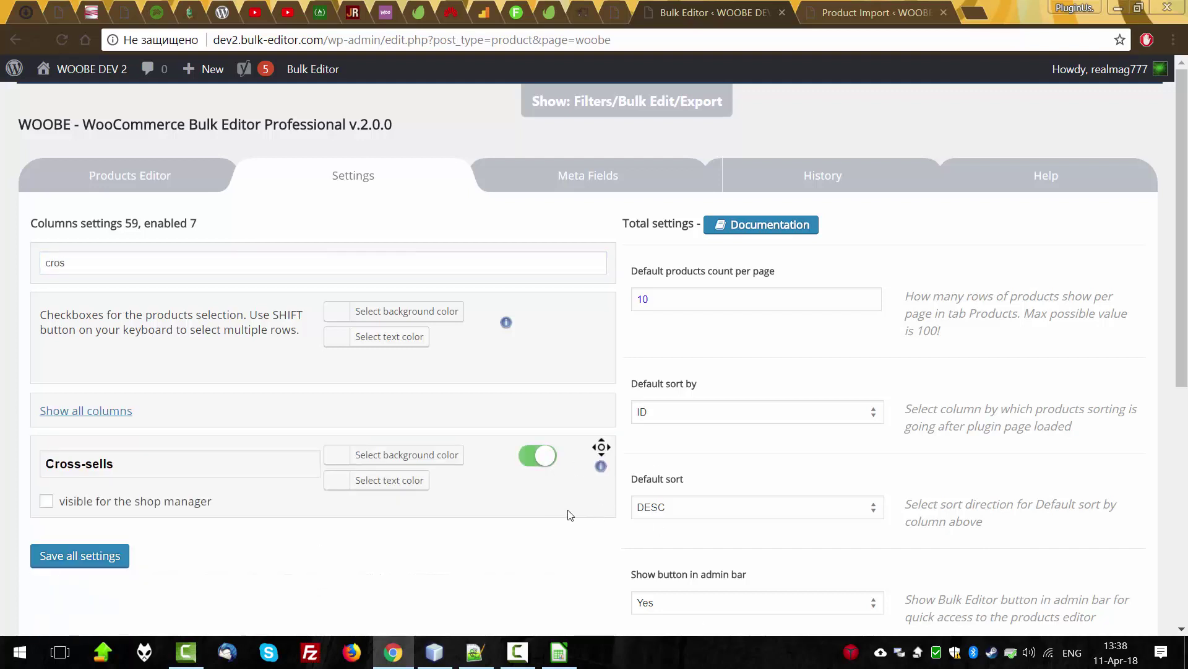
- Enable the woocs sale and regular price USD columns and save all settings
{"action": "double_click", "coordinate": [87, 265]}
{"action": "type", "text": "usd"}
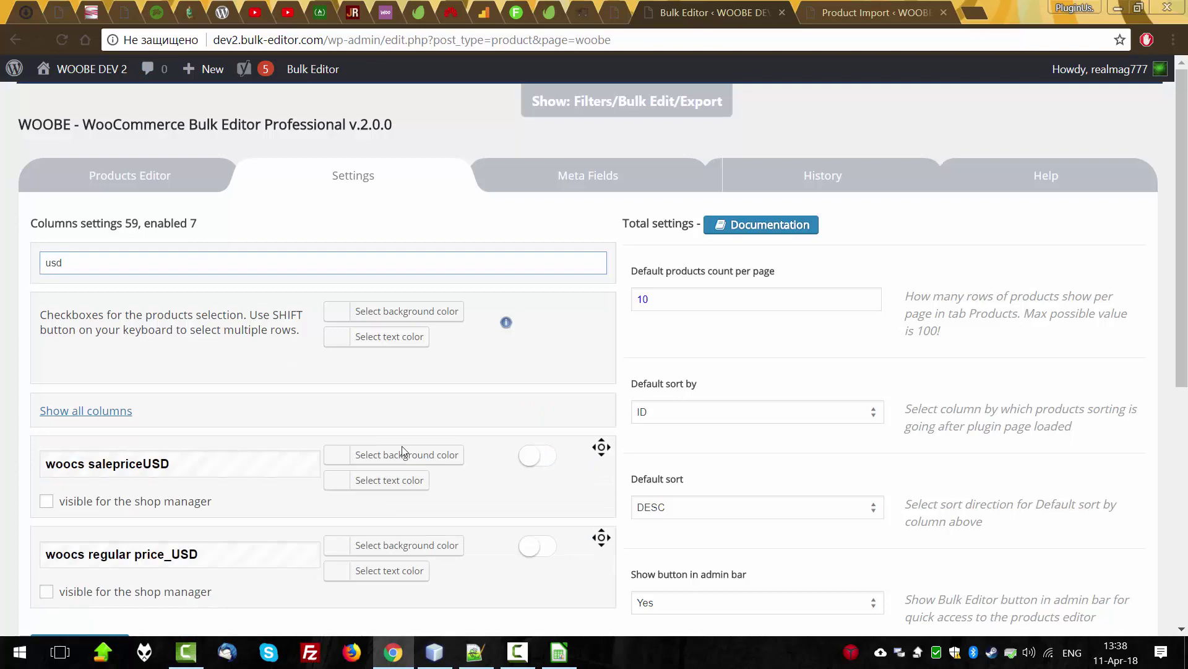
{"action": "left_click", "coordinate": [551, 459]}
{"action": "left_click", "coordinate": [553, 550]}
{"action": "scroll", "coordinate": [347, 523], "scroll_direction": "down", "scroll_amount": 5}
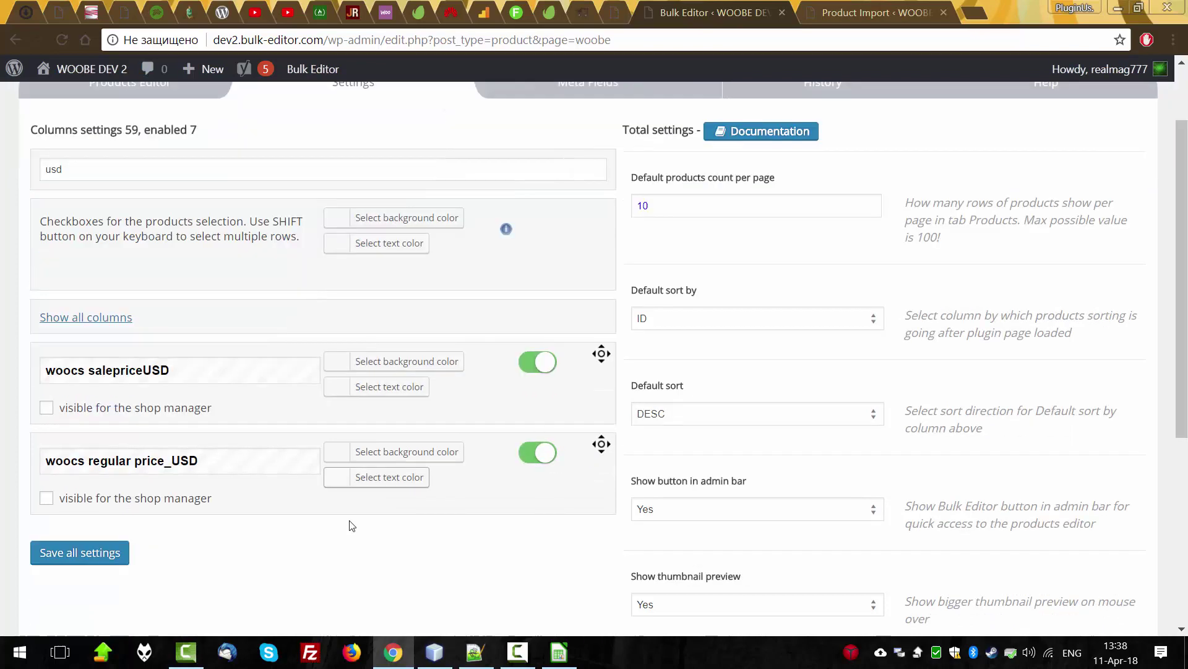
{"action": "left_click", "coordinate": [94, 312]}
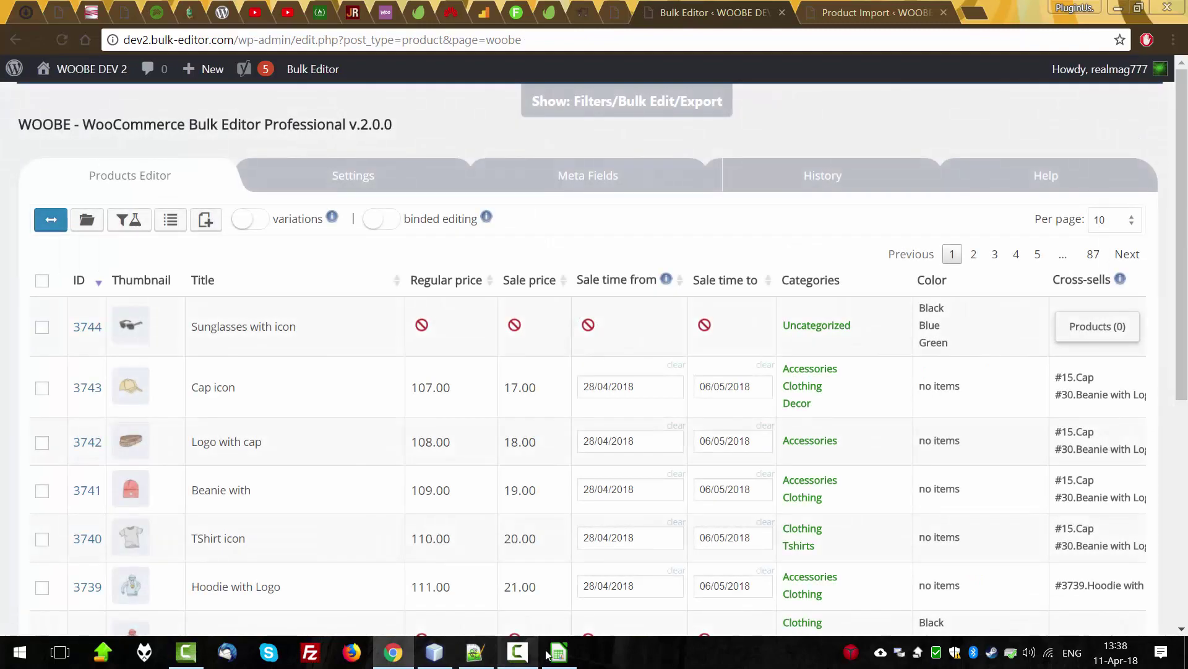
- Close the CSV and enter download limits 1 to 4 down the column from Cap icon
{"action": "left_click", "coordinate": [474, 653]}
{"action": "left_click", "coordinate": [1174, 6]}
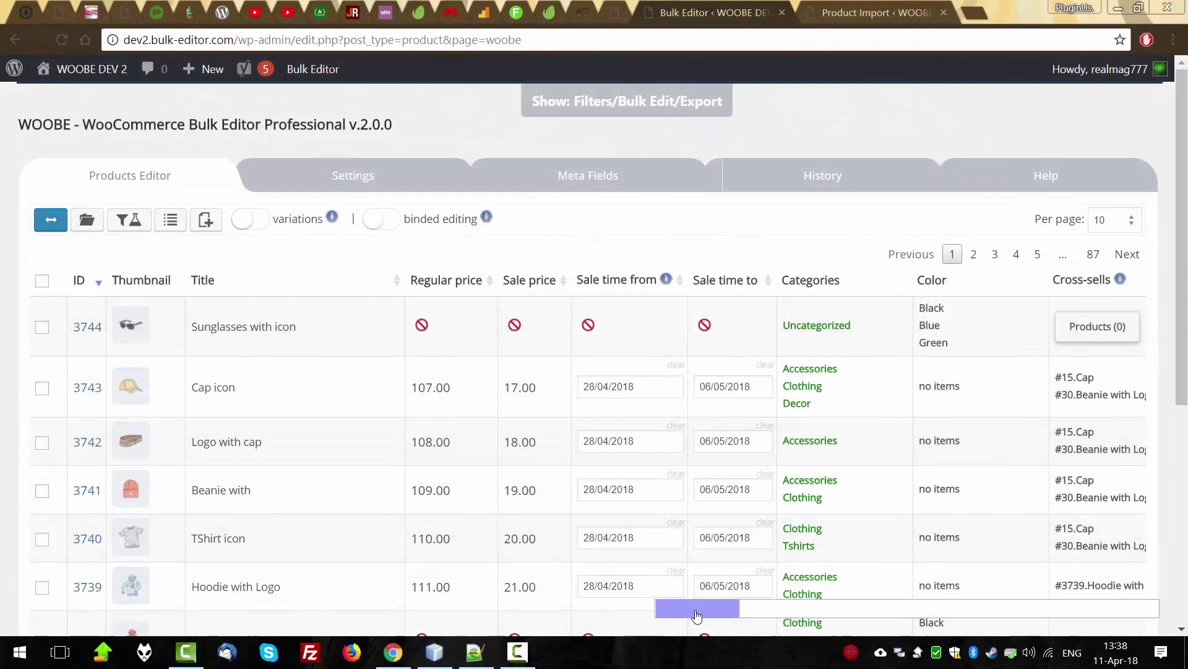
{"action": "left_click_drag", "start_coordinate": [697, 609], "coordinate": [1135, 622]}
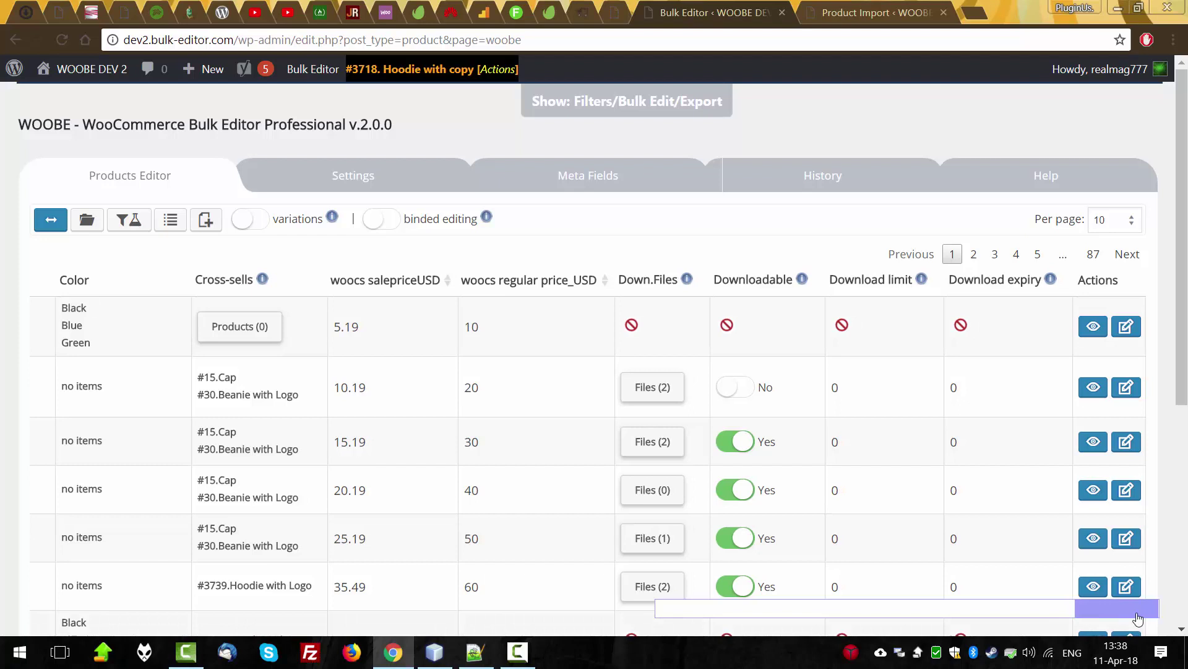
{"action": "left_click", "coordinate": [871, 392]}
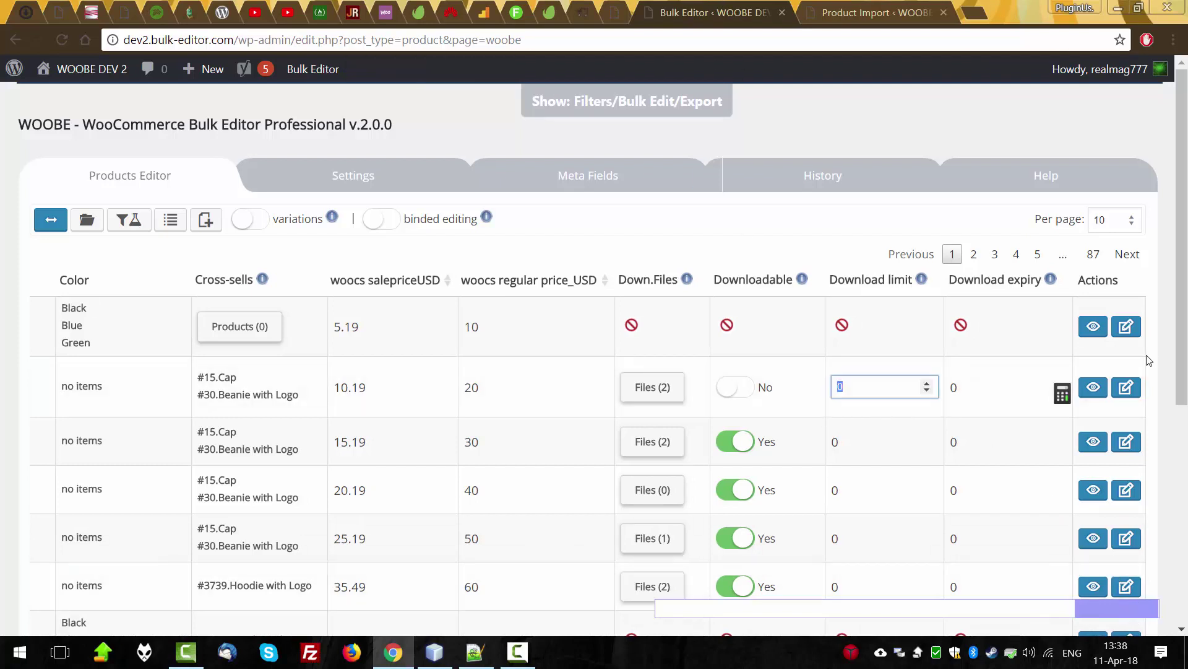
{"action": "type", "text": "1"}
{"action": "key", "text": "Tab"}
{"action": "type", "text": "2"}
{"action": "key", "text": "Tab"}
{"action": "type", "text": "3"}
{"action": "key", "text": "Tab"}
{"action": "type", "text": "4"}
{"action": "key", "text": "Tab"}
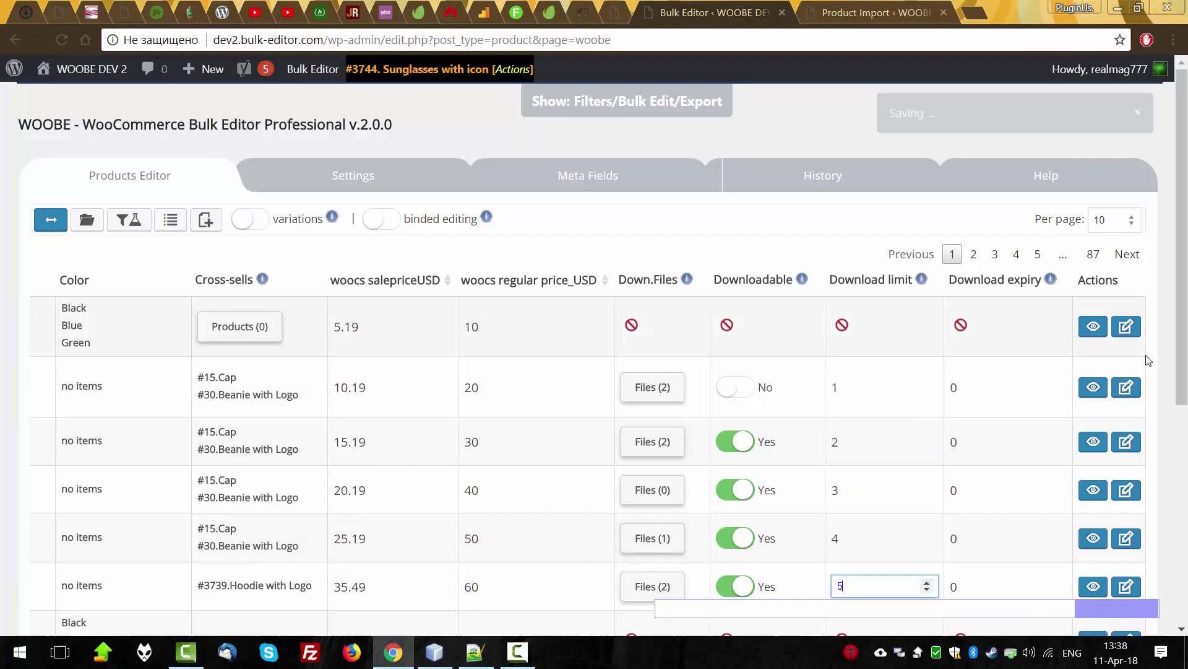
- Enter download expiry values 7, 8, 11 and 12 from Cap icon down to Hoodie with Logo
{"action": "left_click", "coordinate": [957, 389]}
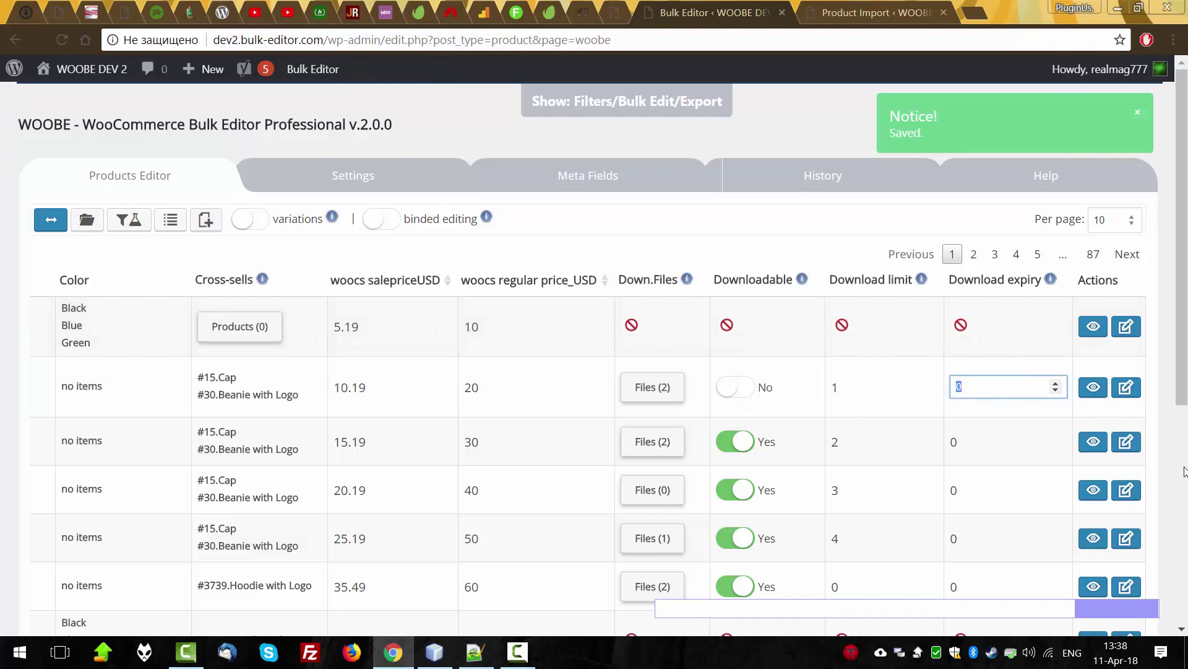
{"action": "type", "text": "7"}
{"action": "key", "text": "Tab"}
{"action": "type", "text": "8"}
{"action": "key", "text": "Tab"}
{"action": "type", "text": "9"}
{"action": "key", "text": "Tab"}
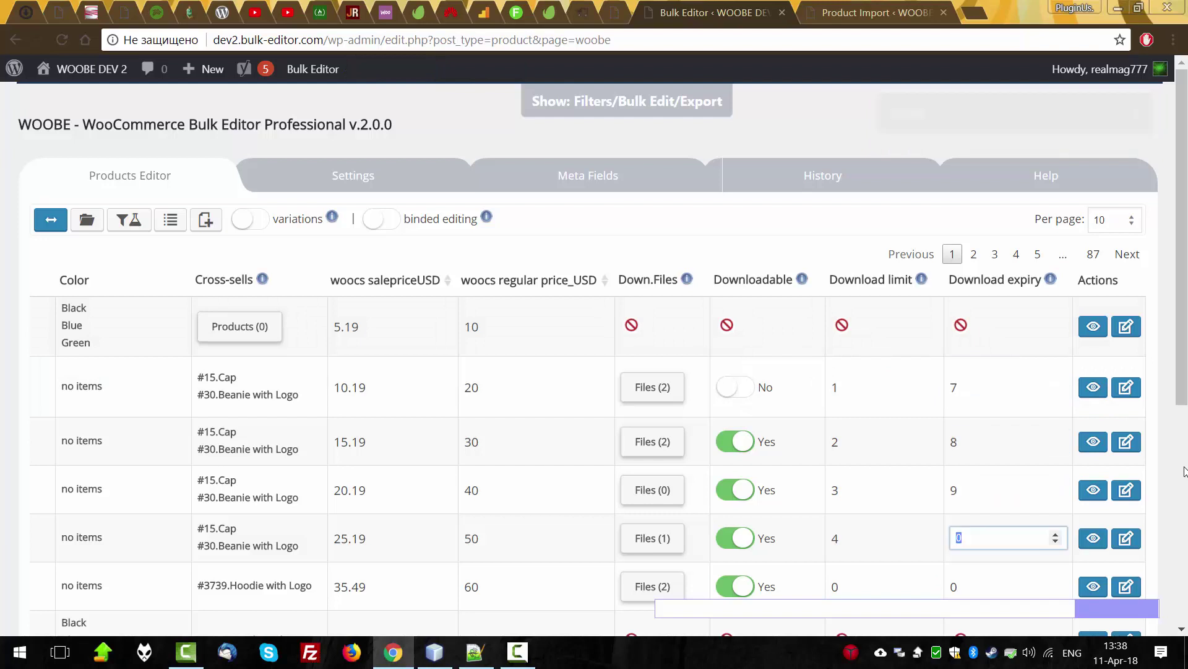
{"action": "key", "text": "BackSpace"}
{"action": "type", "text": "11"}
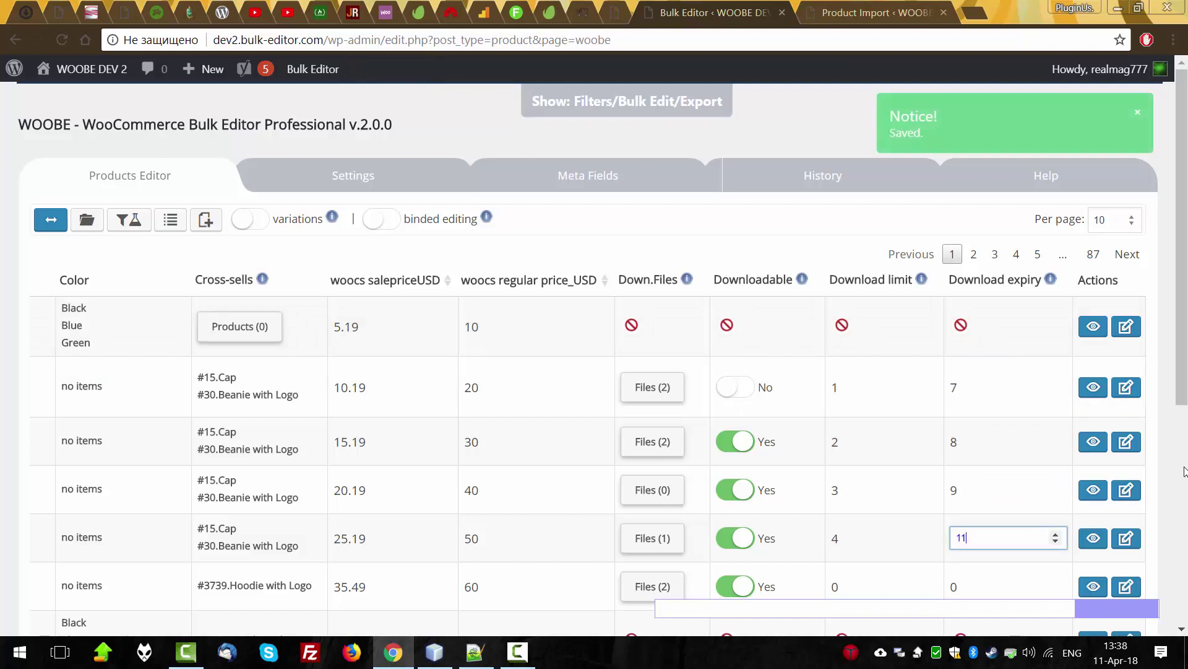
{"action": "key", "text": "Tab"}
{"action": "type", "text": "12"}
{"action": "key", "text": "Tab"}
- Make TShirt icon non-downloadable and view Cap icon's download files list
{"action": "scroll", "coordinate": [895, 222], "scroll_direction": "up", "scroll_amount": 1}
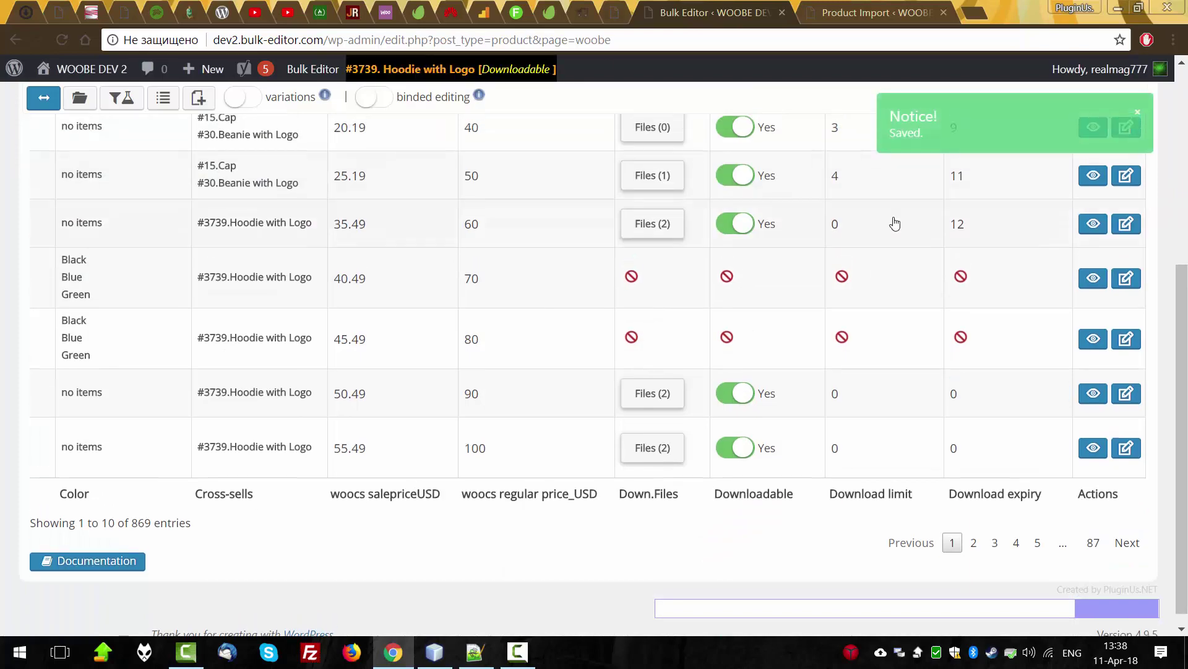
{"action": "scroll", "coordinate": [894, 223], "scroll_direction": "up", "scroll_amount": 4}
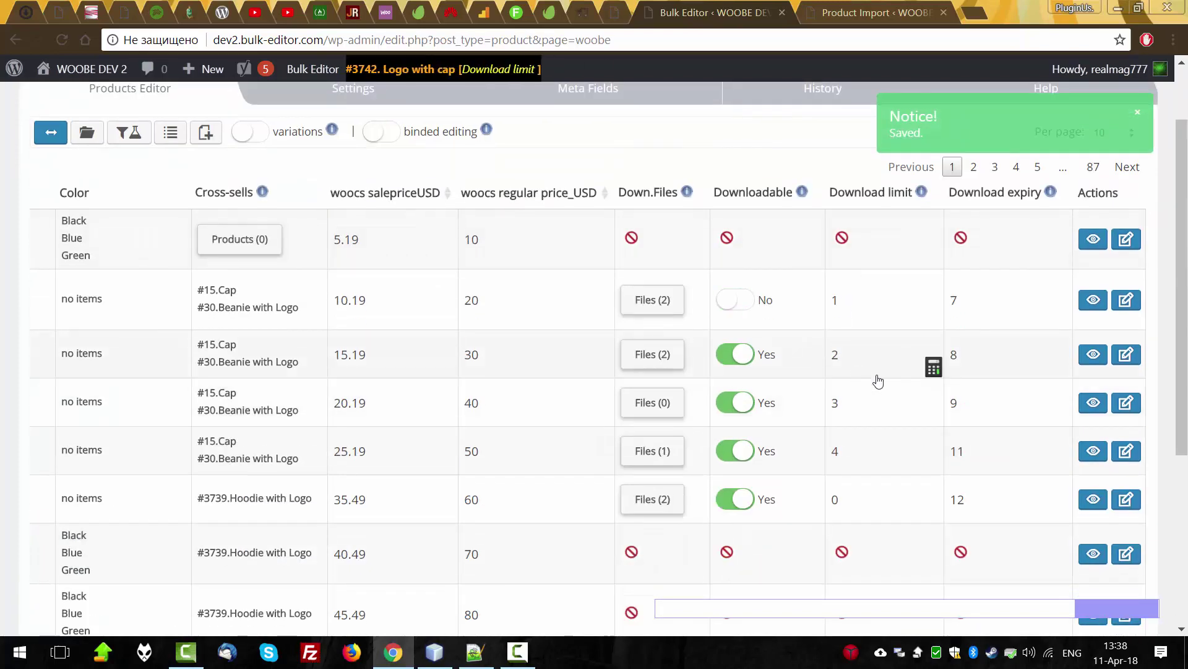
{"action": "left_click", "coordinate": [744, 457]}
{"action": "left_click", "coordinate": [653, 300]}
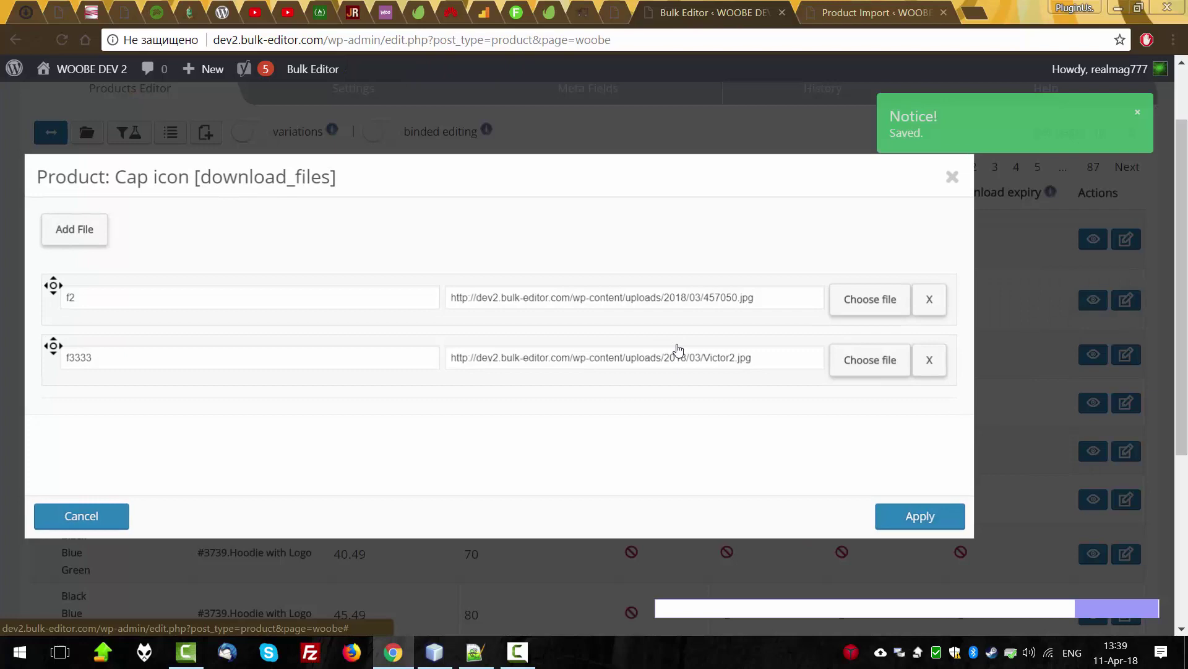
{"action": "key", "text": "Escape"}
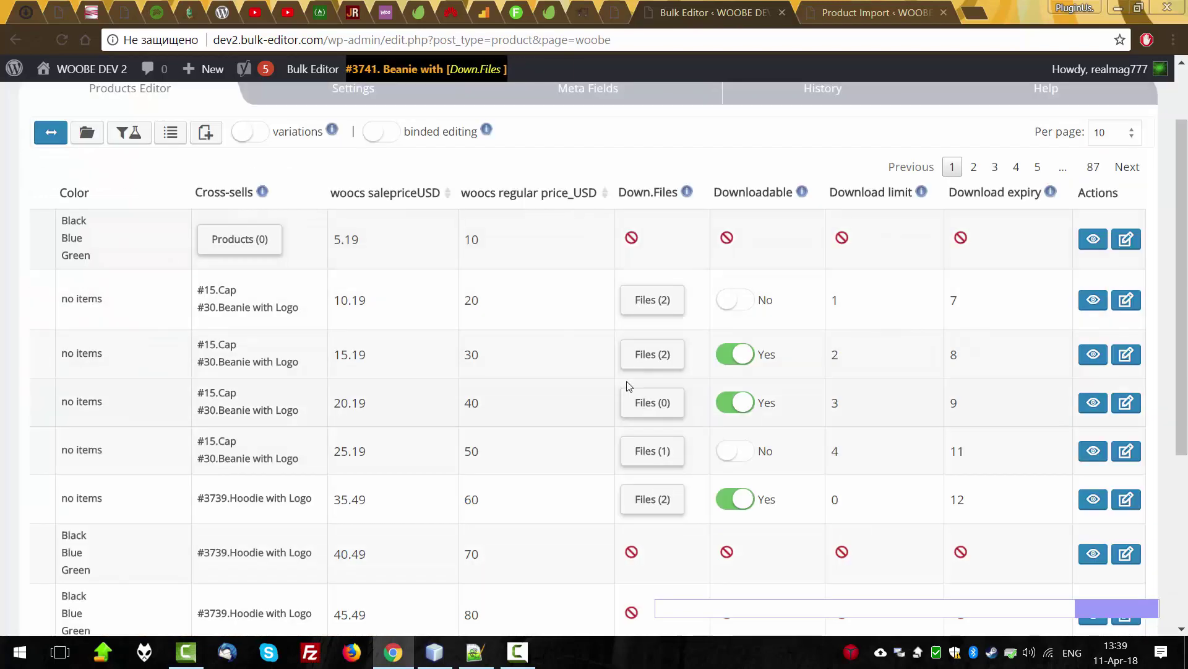
{"action": "scroll", "coordinate": [687, 476], "scroll_direction": "down", "scroll_amount": 4}
{"action": "scroll", "coordinate": [557, 241], "scroll_direction": "up", "scroll_amount": 5}
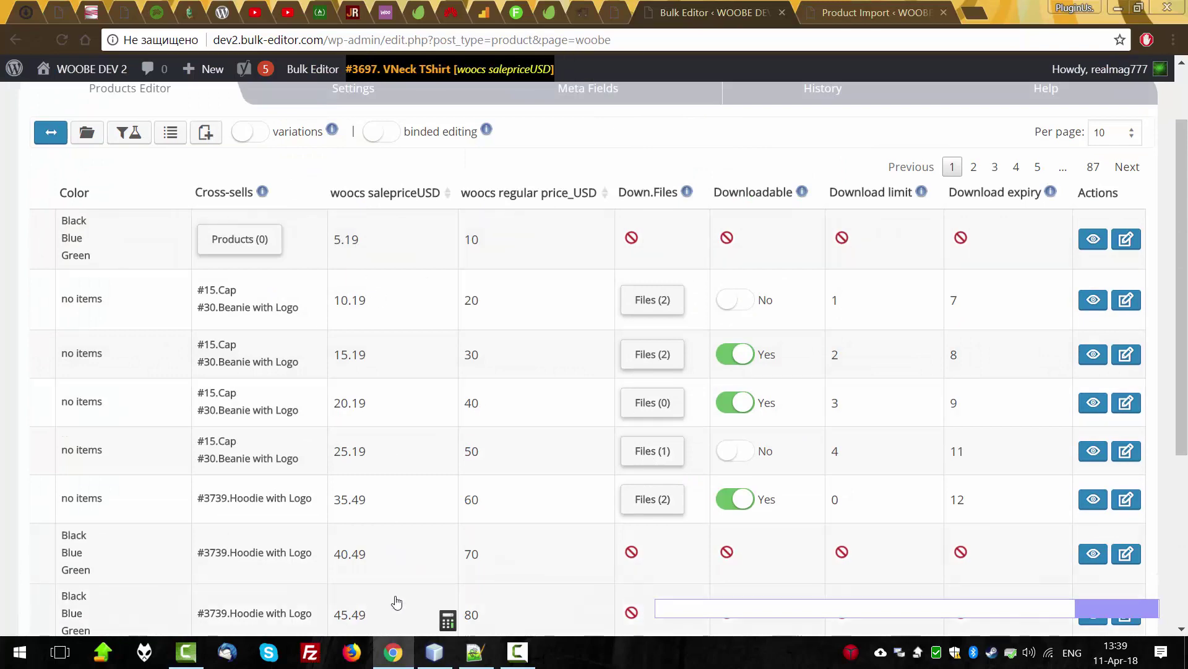
{"action": "scroll", "coordinate": [411, 446], "scroll_direction": "down", "scroll_amount": 5}
{"action": "scroll", "coordinate": [401, 418], "scroll_direction": "up", "scroll_amount": 5}
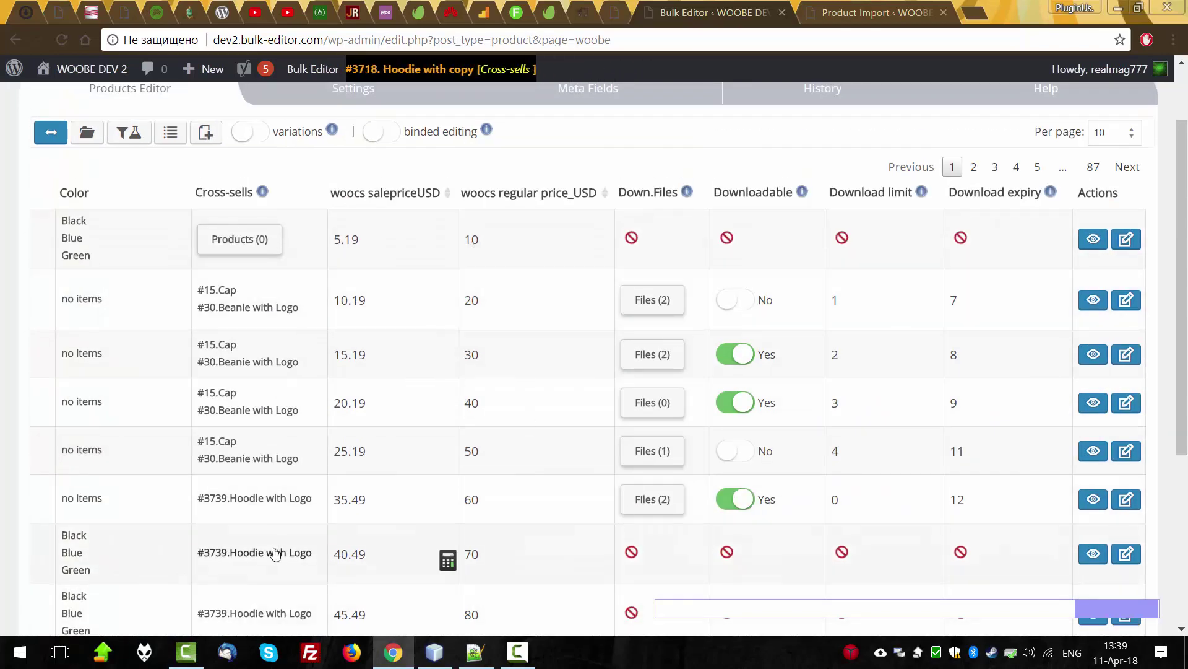
{"action": "scroll", "coordinate": [260, 427], "scroll_direction": "down", "scroll_amount": 3}
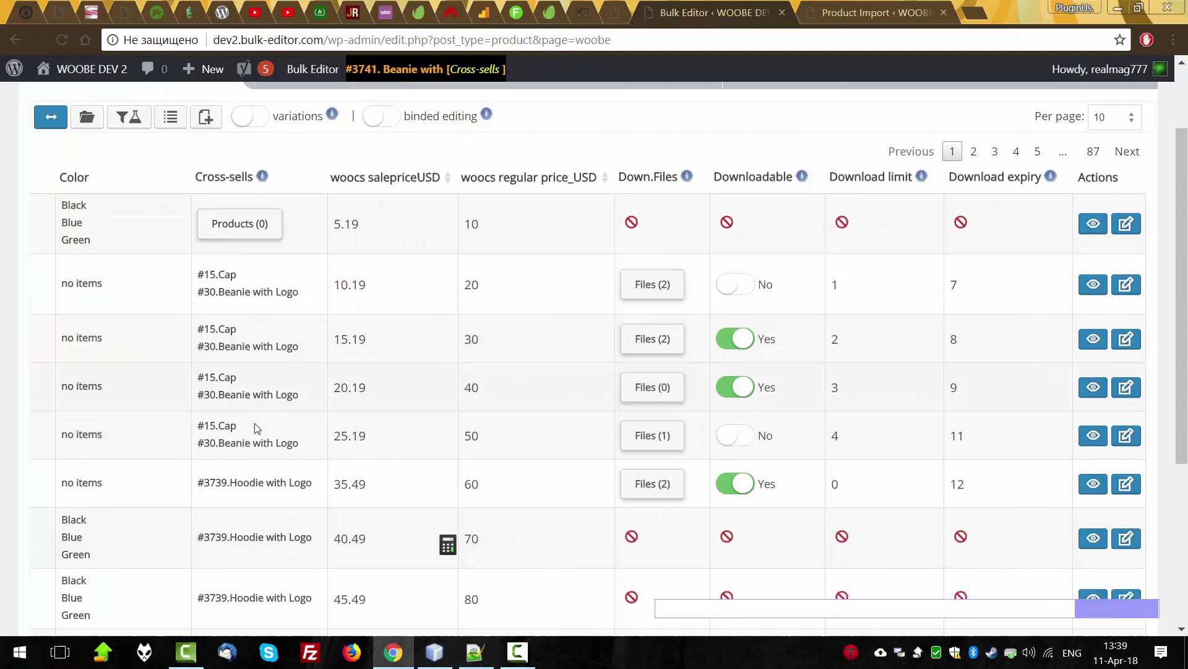
{"action": "left_click_drag", "start_coordinate": [1121, 609], "coordinate": [857, 610]}
- Show the Export tab, which states the export currently covers all products
{"action": "scroll", "coordinate": [626, 438], "scroll_direction": "up", "scroll_amount": 5}
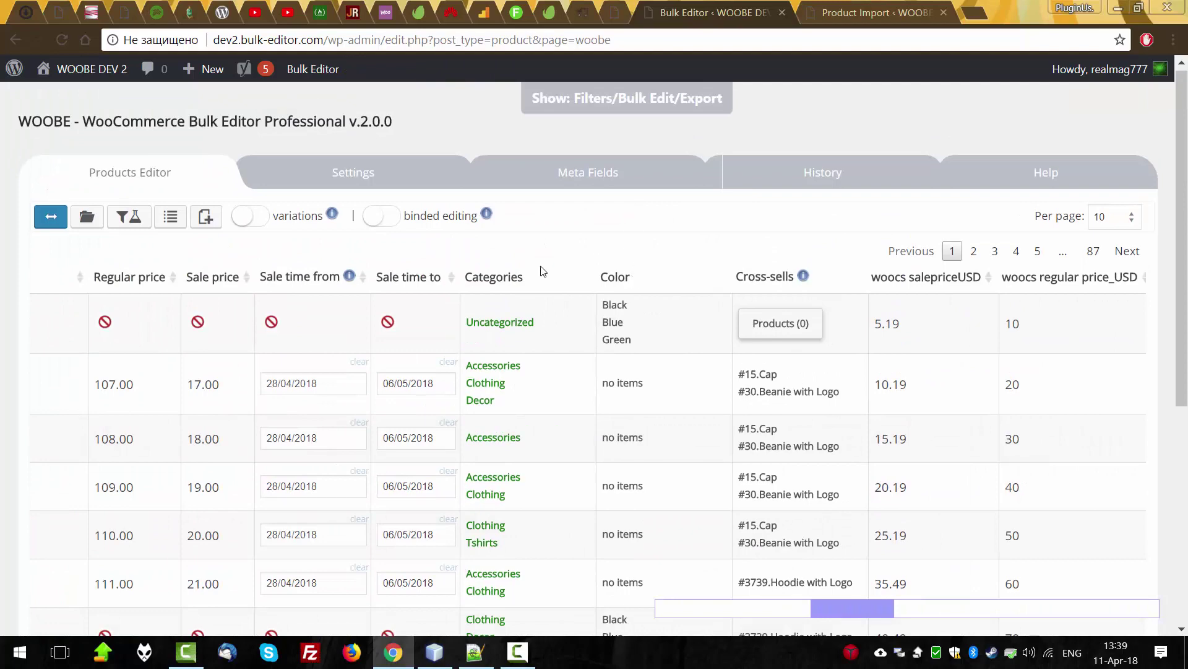
{"action": "left_click_drag", "start_coordinate": [851, 608], "coordinate": [696, 610]}
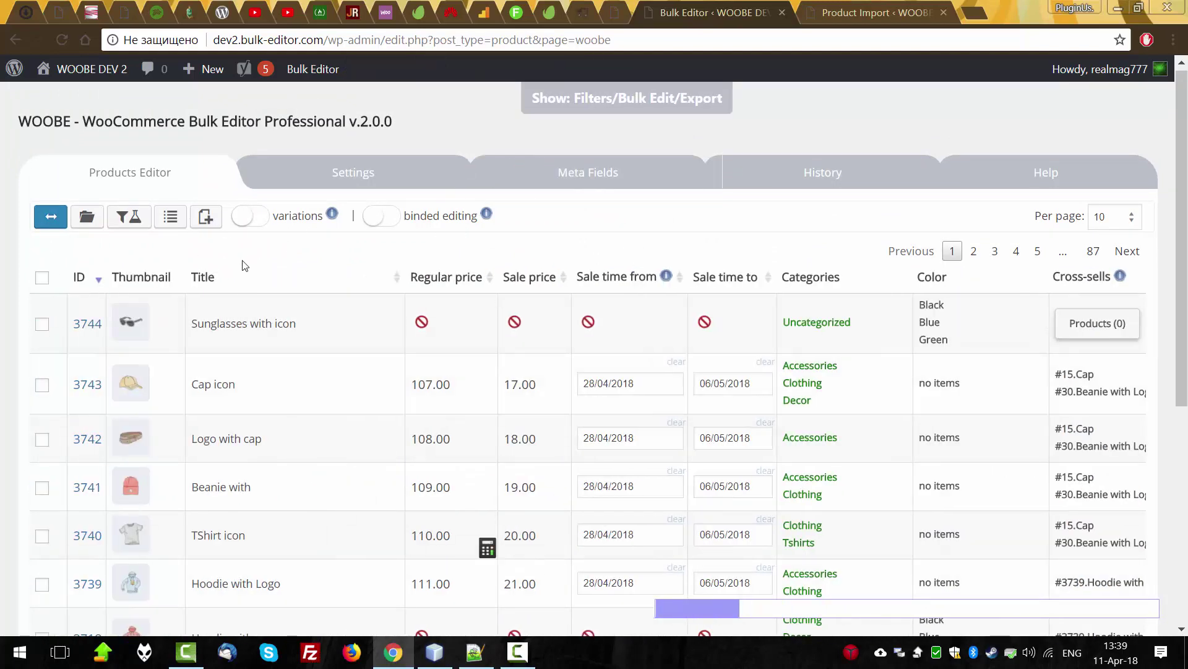
{"action": "left_click", "coordinate": [597, 98]}
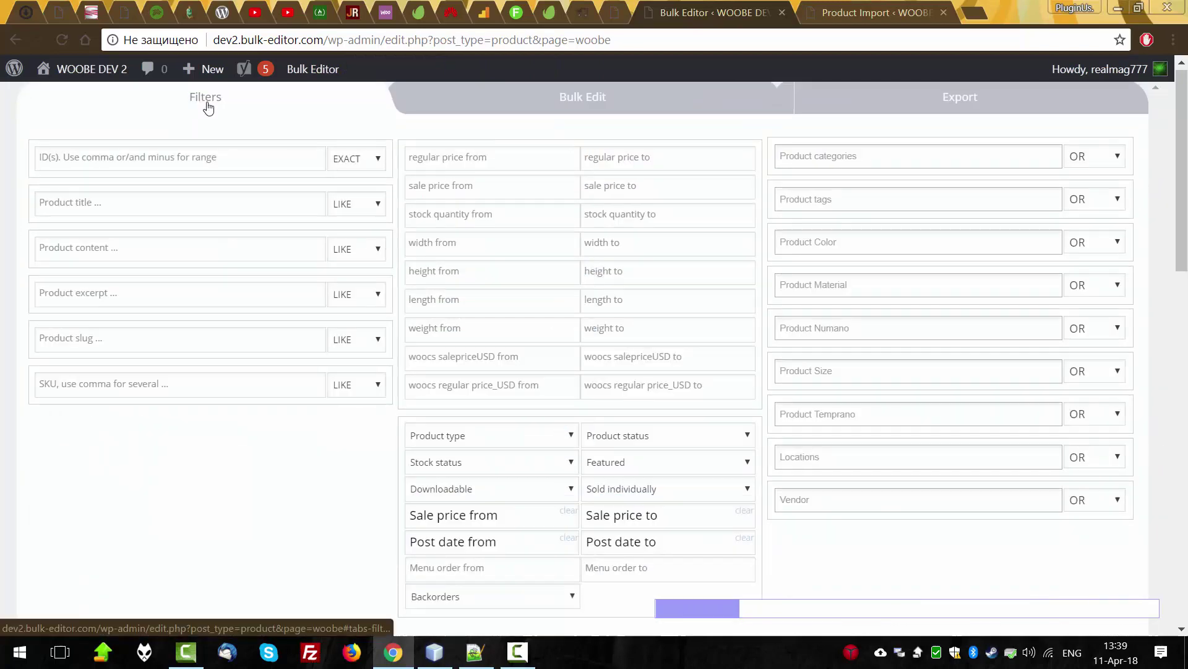
{"action": "left_click", "coordinate": [891, 103]}
{"action": "left_click_drag", "start_coordinate": [159, 141], "coordinate": [431, 149]}
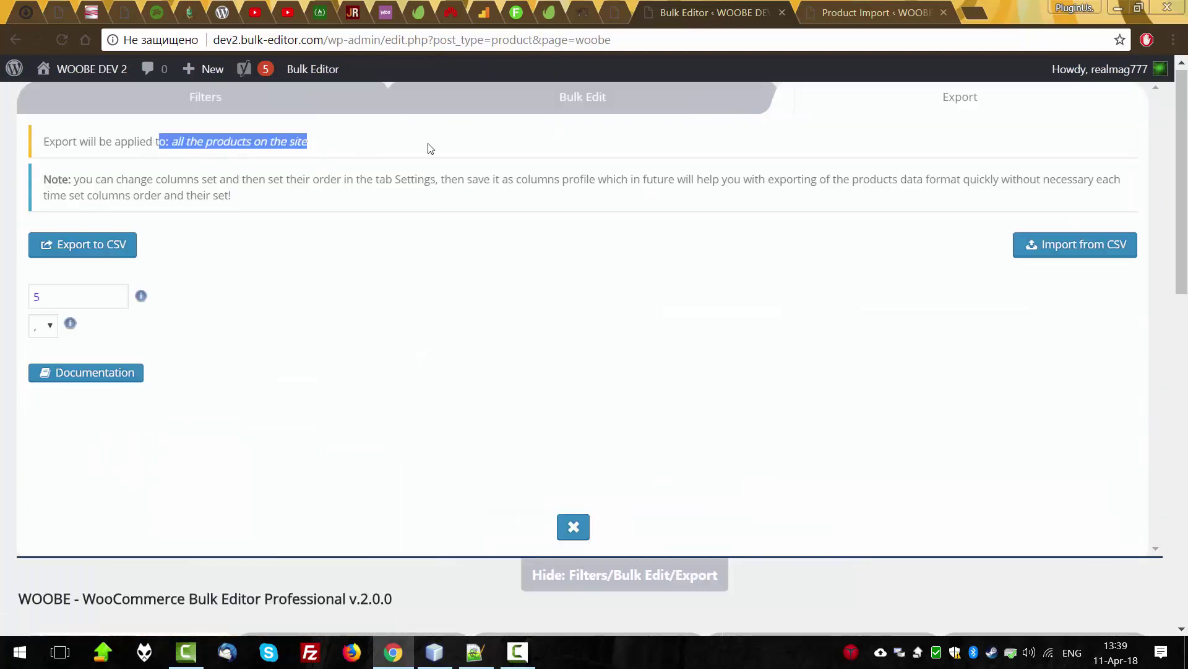
{"action": "scroll", "coordinate": [517, 303], "scroll_direction": "down", "scroll_amount": 4}
{"action": "scroll", "coordinate": [519, 301], "scroll_direction": "up", "scroll_amount": 4}
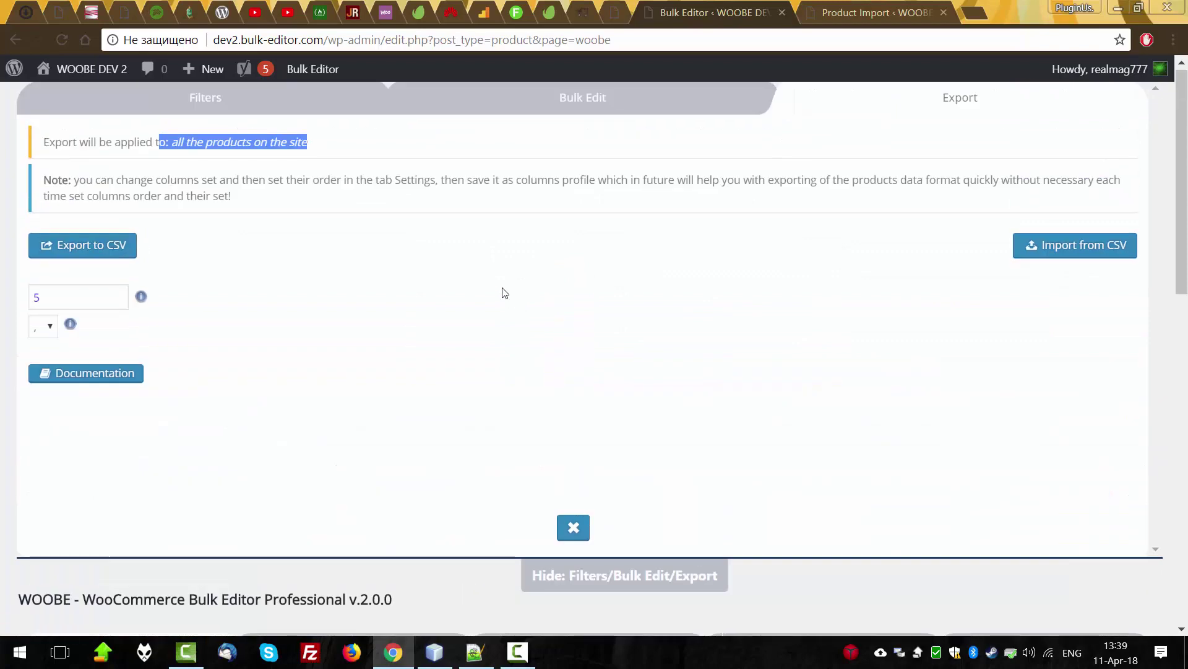
- Collapse the panel and tick select-all to mark the ten products on the page
{"action": "left_click", "coordinate": [258, 115]}
{"action": "left_click", "coordinate": [910, 112]}
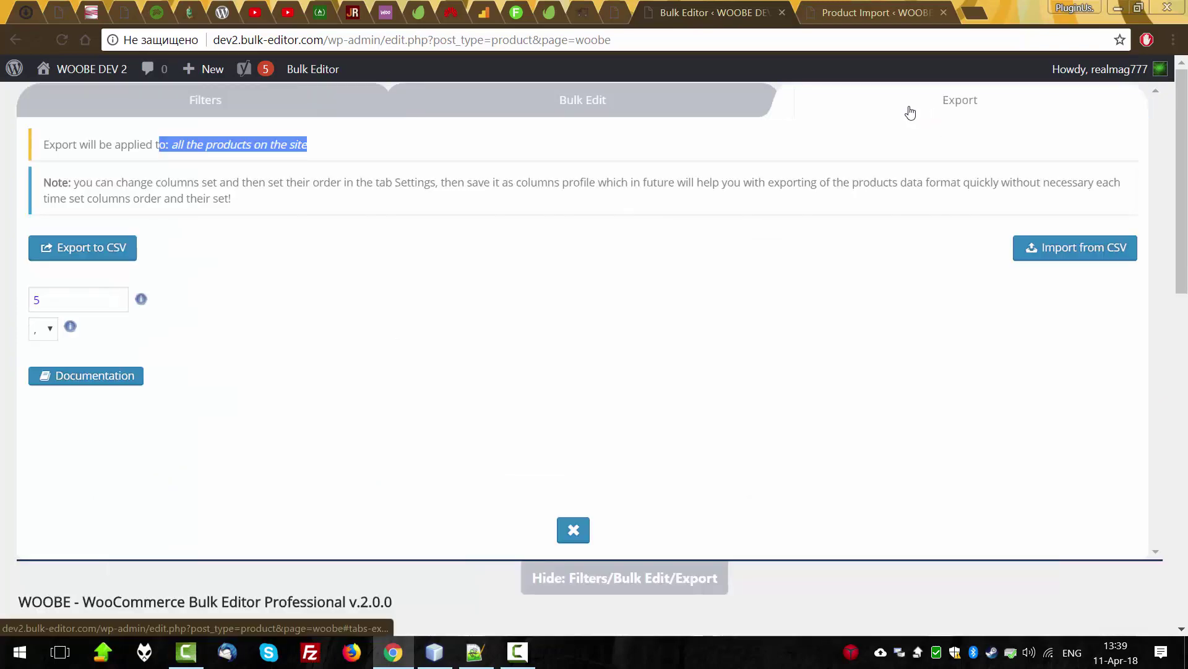
{"action": "left_click", "coordinate": [566, 531]}
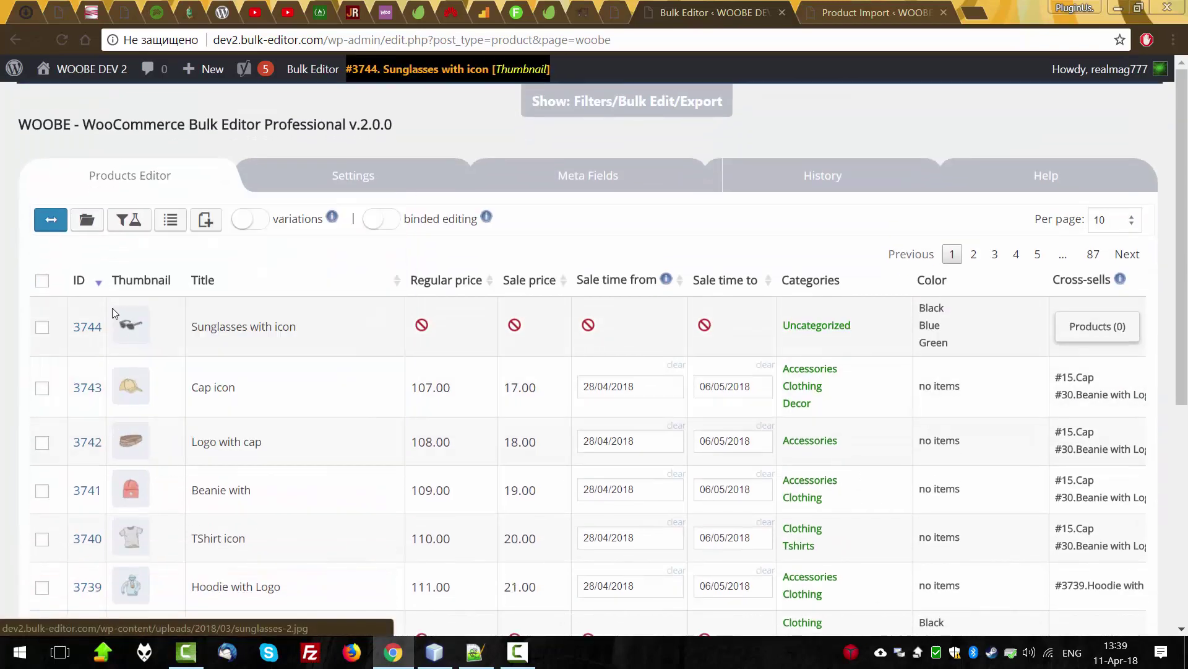
{"action": "left_click", "coordinate": [43, 281]}
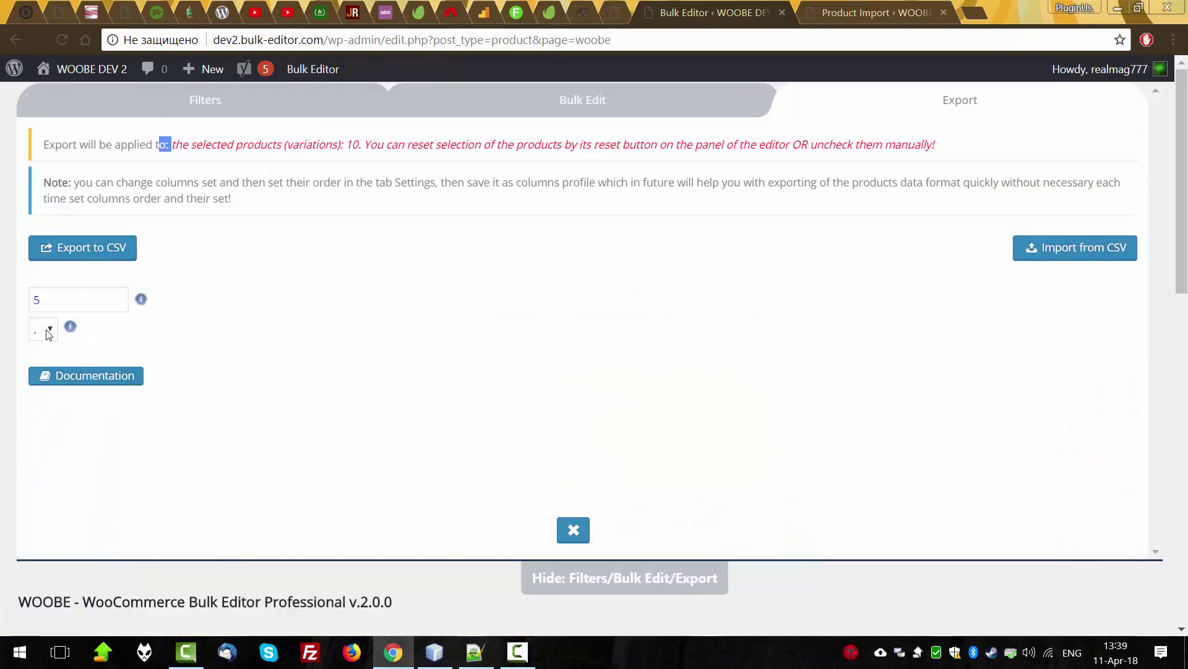
{"action": "left_click", "coordinate": [48, 334]}
- Keep comma as the CSV separator for the export
{"action": "left_click", "coordinate": [48, 335]}
{"action": "left_click", "coordinate": [55, 329]}
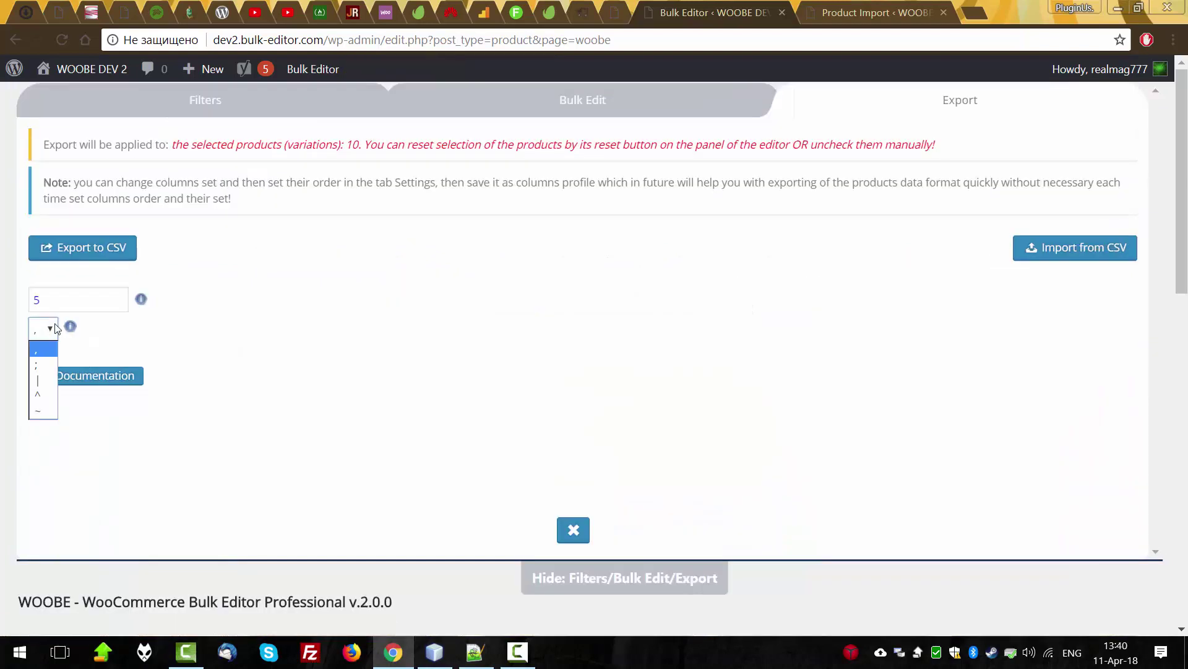
{"action": "left_click", "coordinate": [486, 311]}
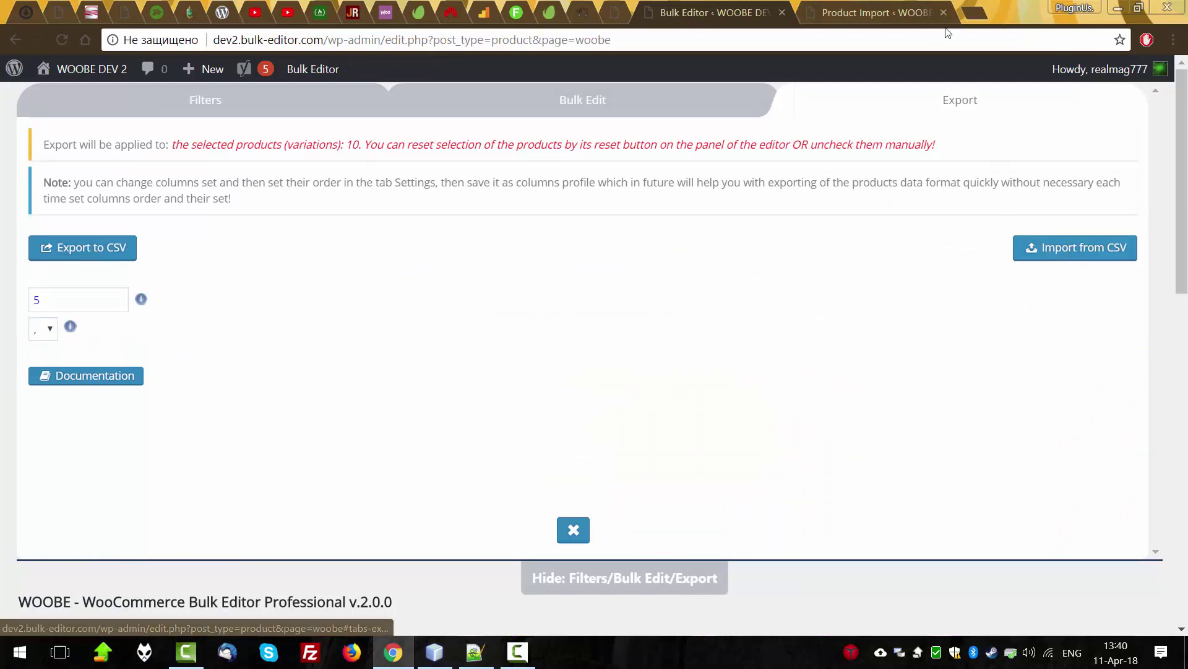
{"action": "left_click", "coordinate": [1054, 248]}
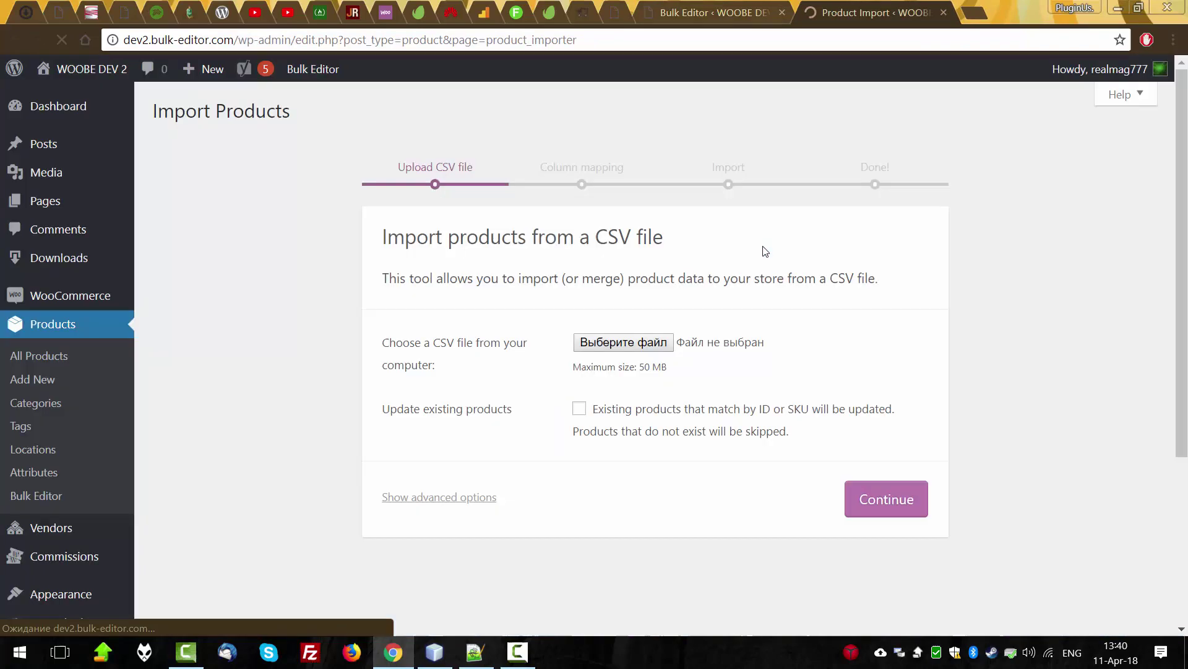
{"action": "left_click", "coordinate": [943, 12]}
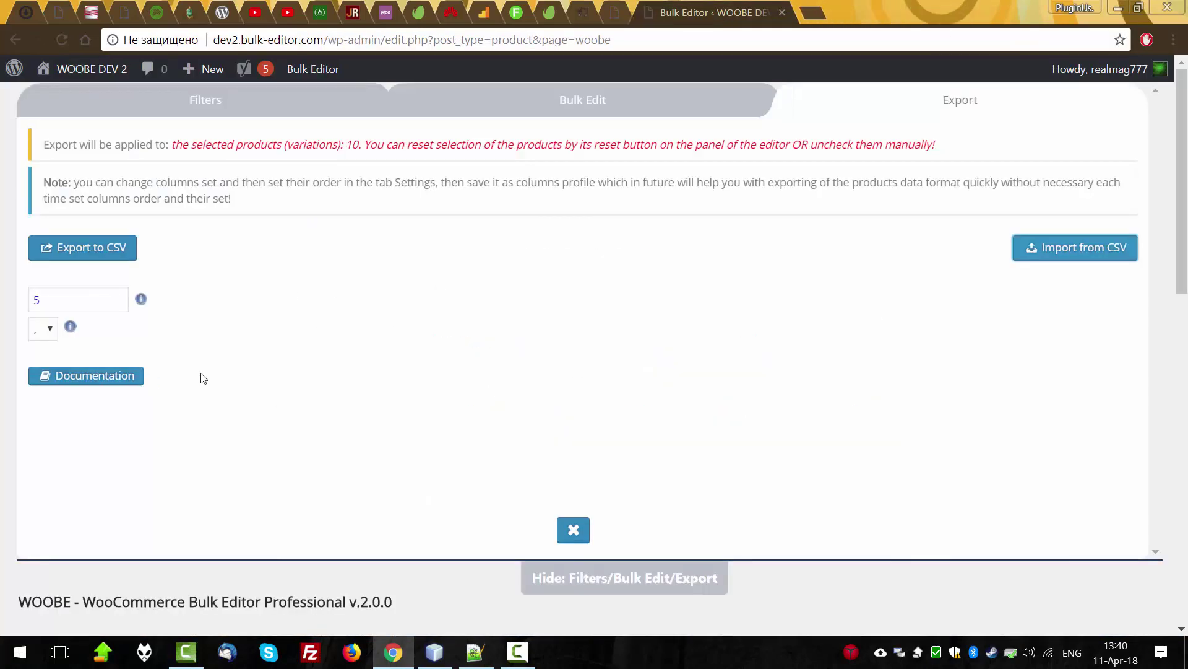
- Run Export to CSV to 100%, then download and open woobe_exported (2).csv
{"action": "left_click", "coordinate": [80, 250]}
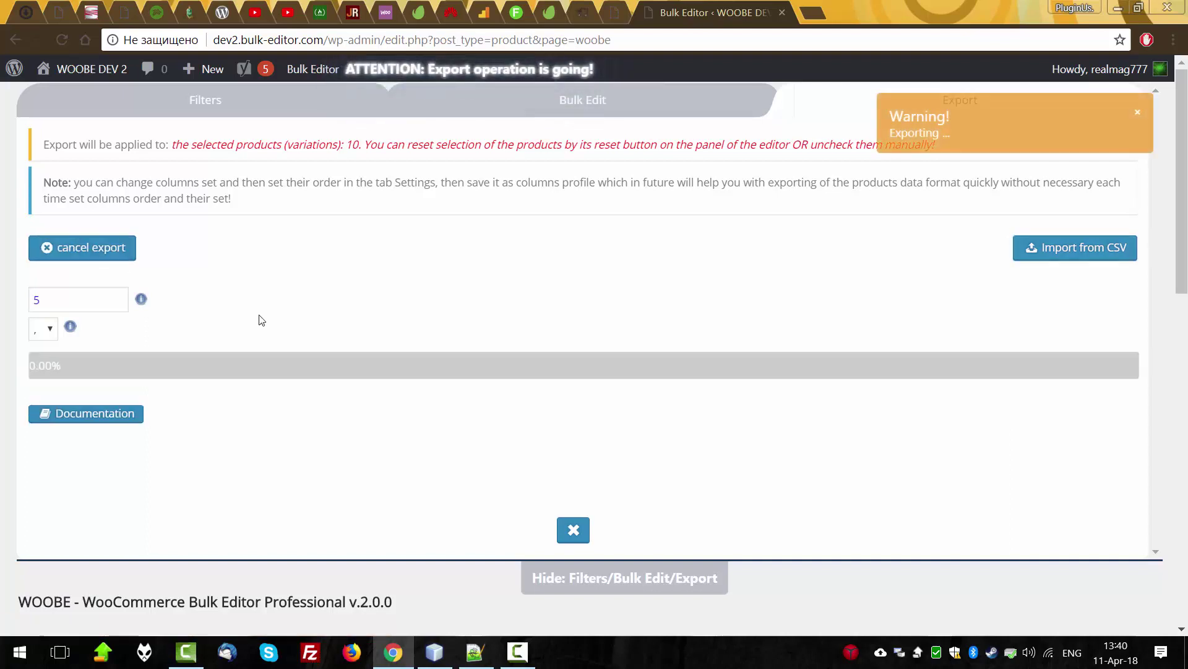
{"action": "left_click", "coordinate": [112, 257]}
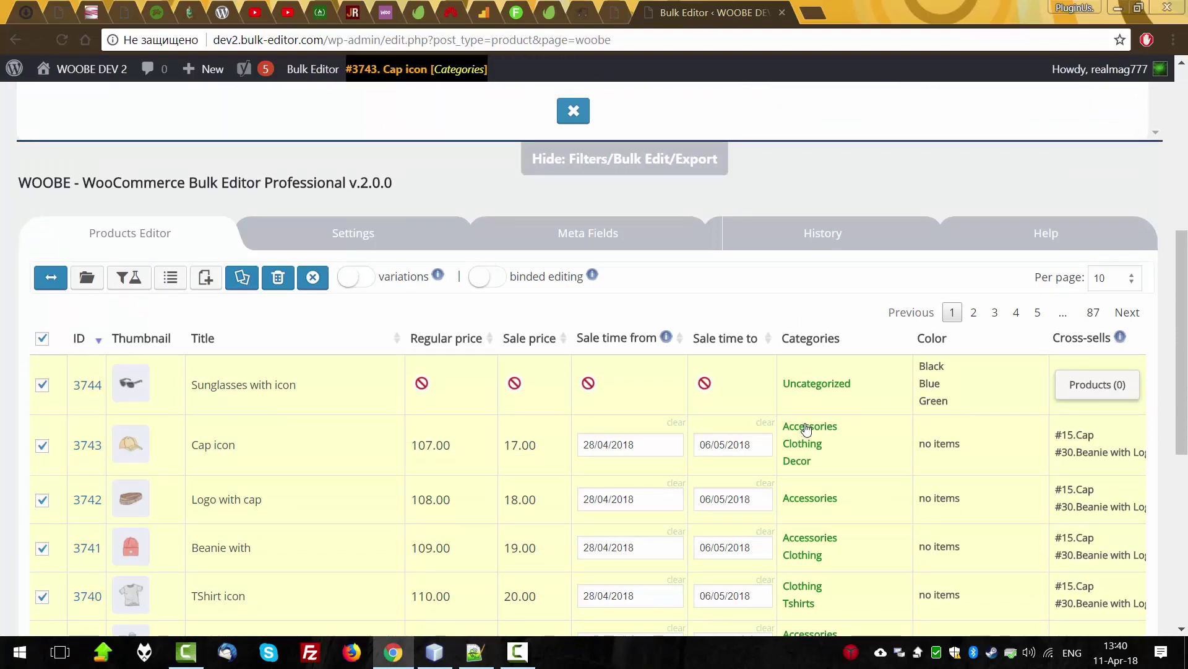
{"action": "scroll", "coordinate": [133, 200], "scroll_direction": "up", "scroll_amount": 7}
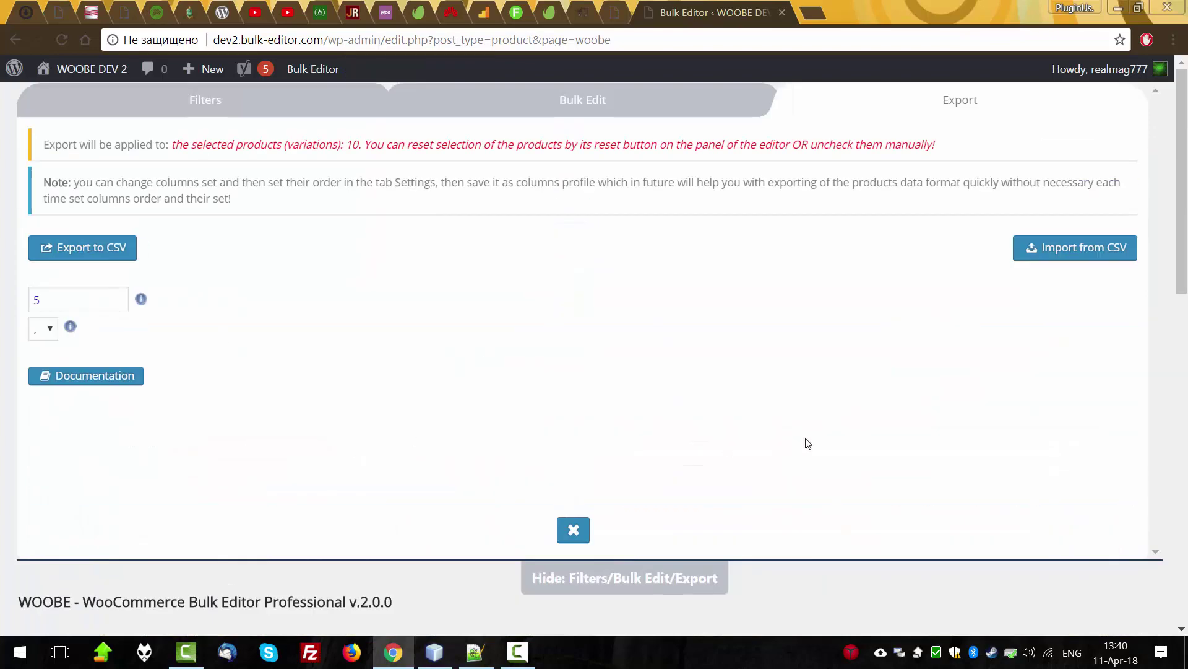
{"action": "scroll", "coordinate": [807, 443], "scroll_direction": "down", "scroll_amount": 4}
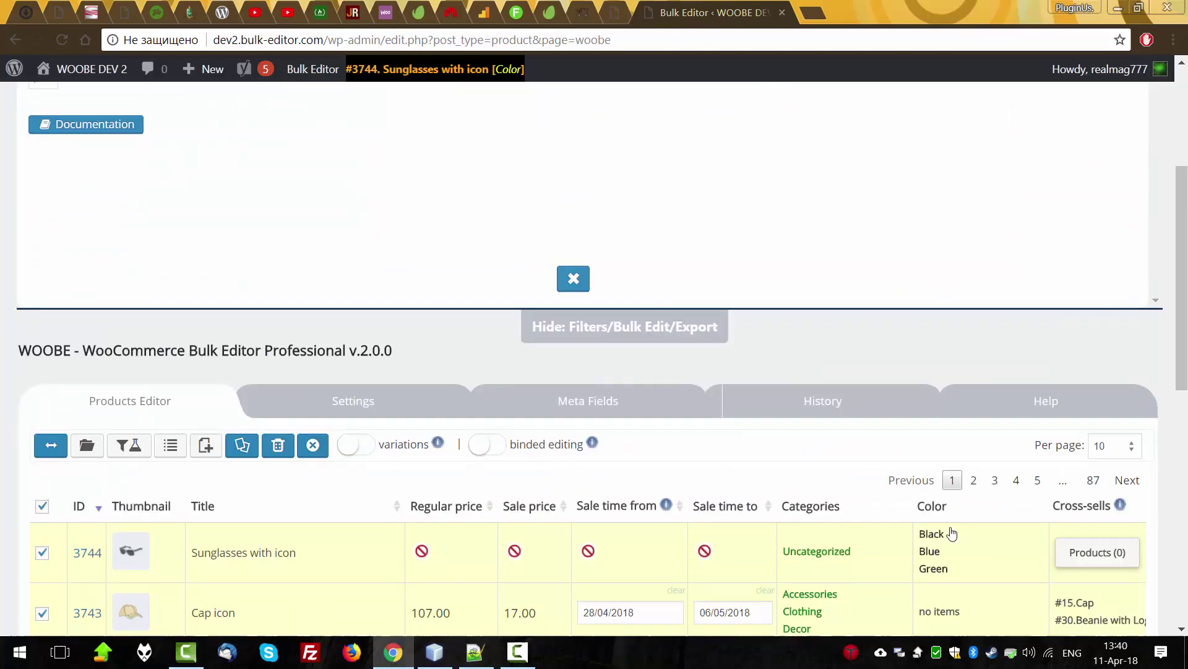
{"action": "scroll", "coordinate": [708, 398], "scroll_direction": "up", "scroll_amount": 4}
{"action": "left_click", "coordinate": [98, 251]}
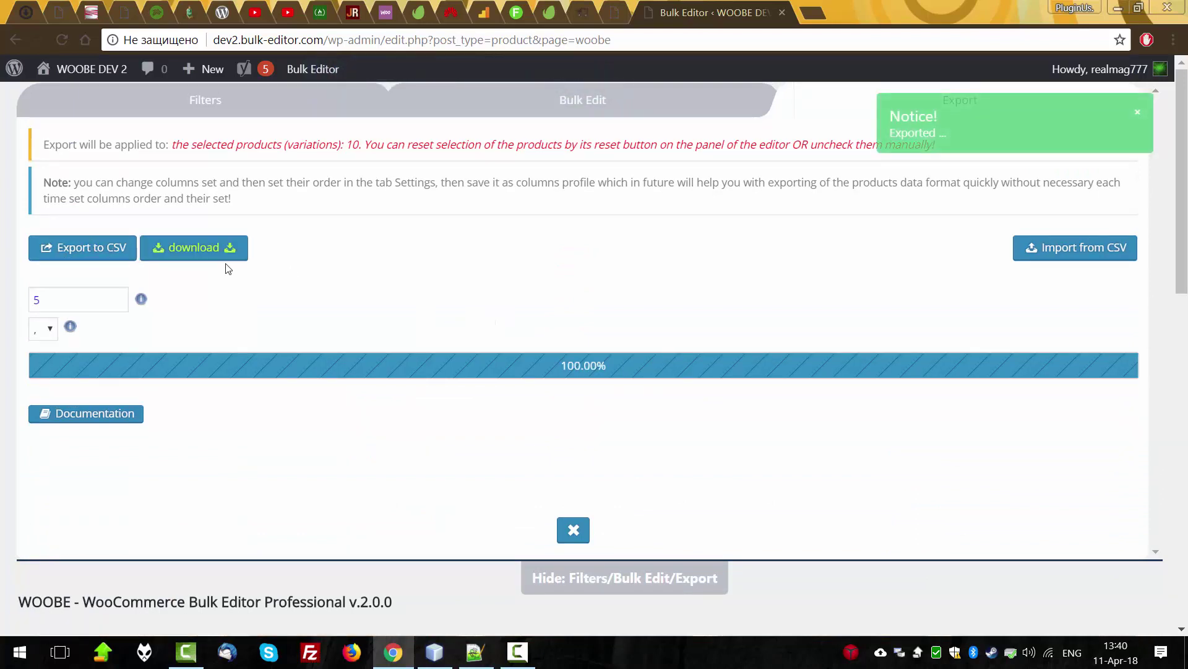
{"action": "left_click", "coordinate": [173, 251]}
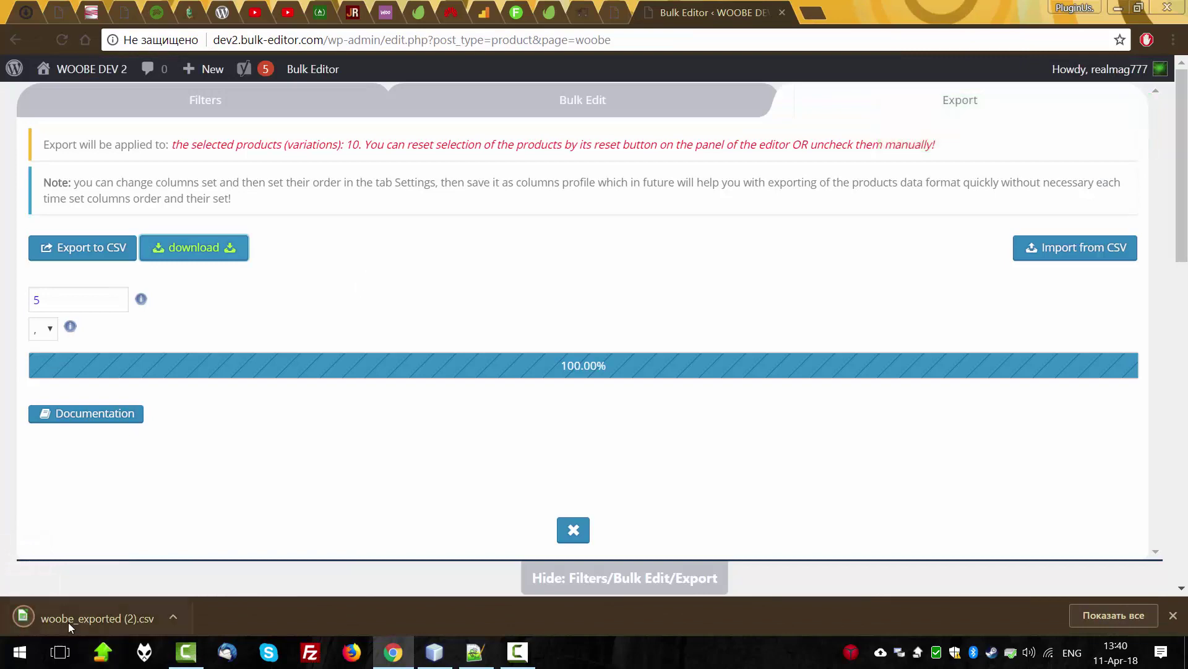
{"action": "left_click", "coordinate": [79, 616]}
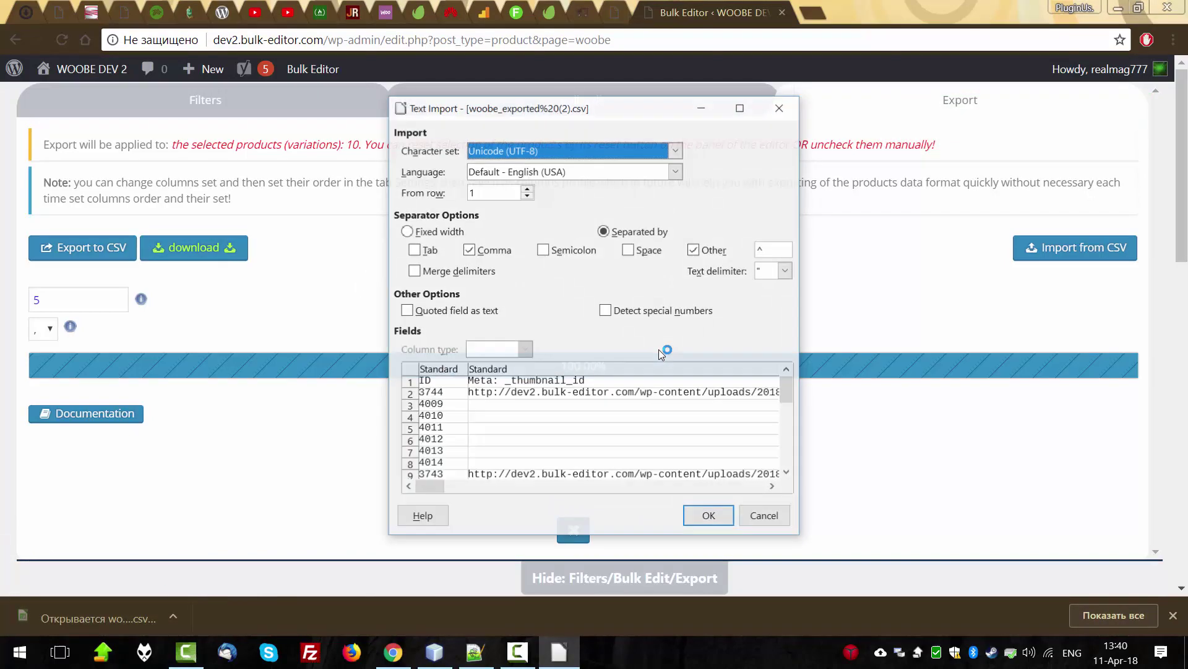
- Open the CSV in Calc and inspect the sale price values in column N
{"action": "left_click", "coordinate": [711, 517]}
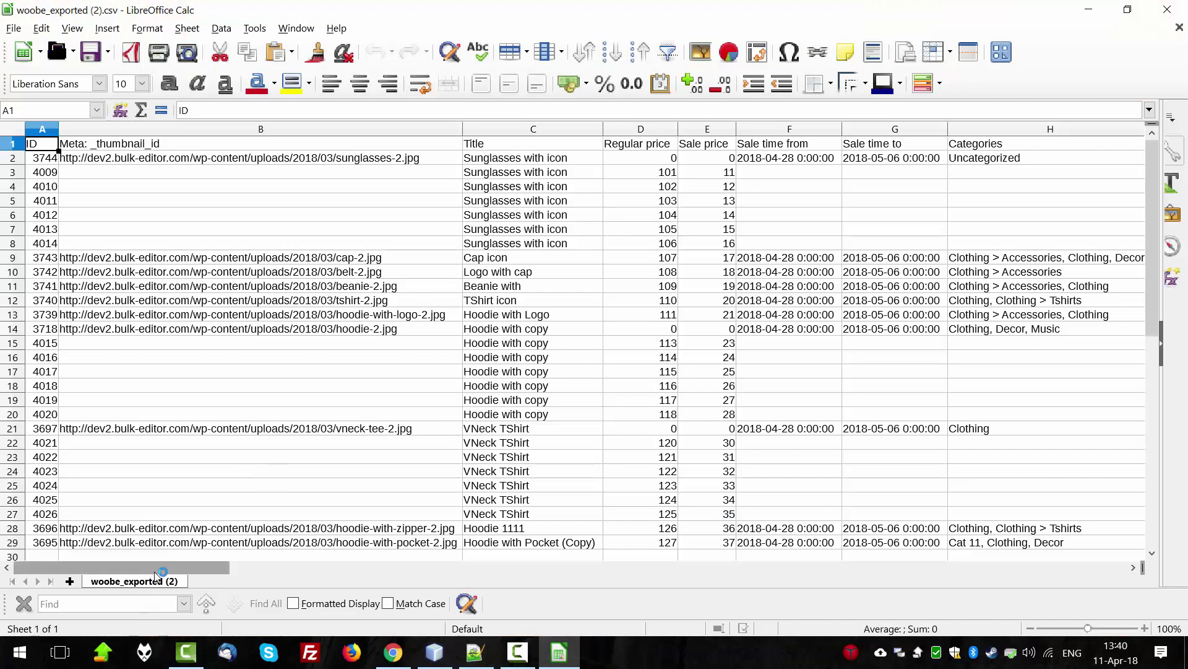
{"action": "left_click_drag", "start_coordinate": [159, 568], "coordinate": [437, 598]}
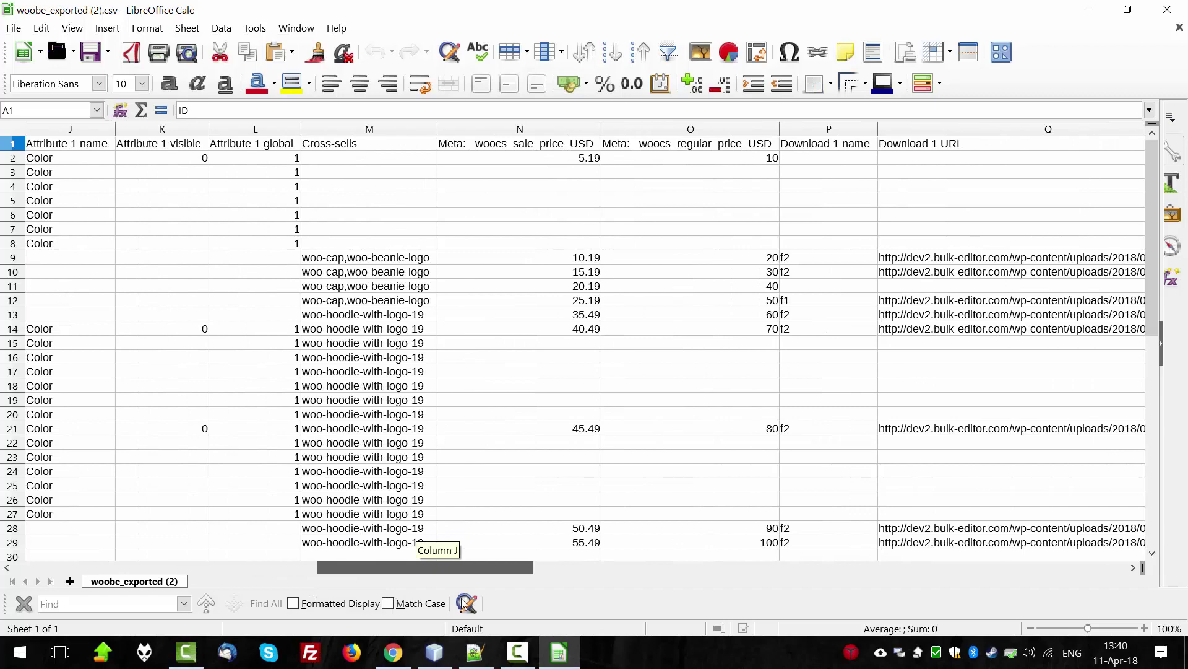
{"action": "left_click", "coordinate": [570, 165]}
{"action": "left_click", "coordinate": [575, 257]}
{"action": "left_click", "coordinate": [576, 301]}
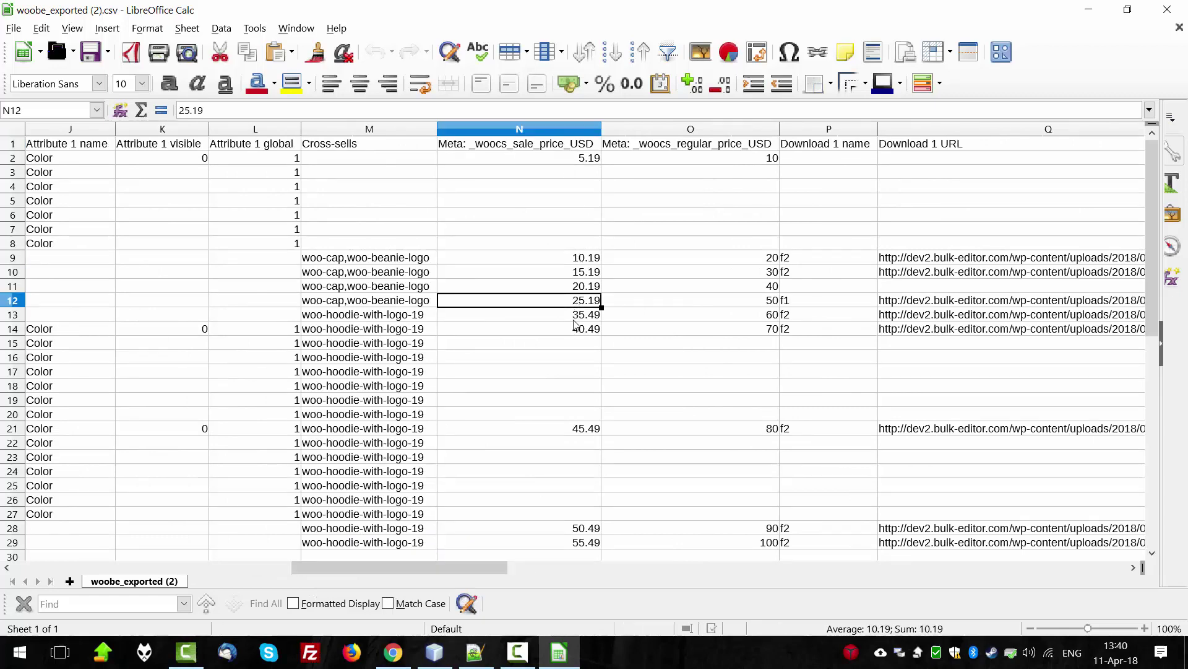
{"action": "left_click", "coordinate": [575, 327]}
- Close the WOOBE Export panel and scroll the table to the woocs price columns
{"action": "left_click", "coordinate": [393, 652]}
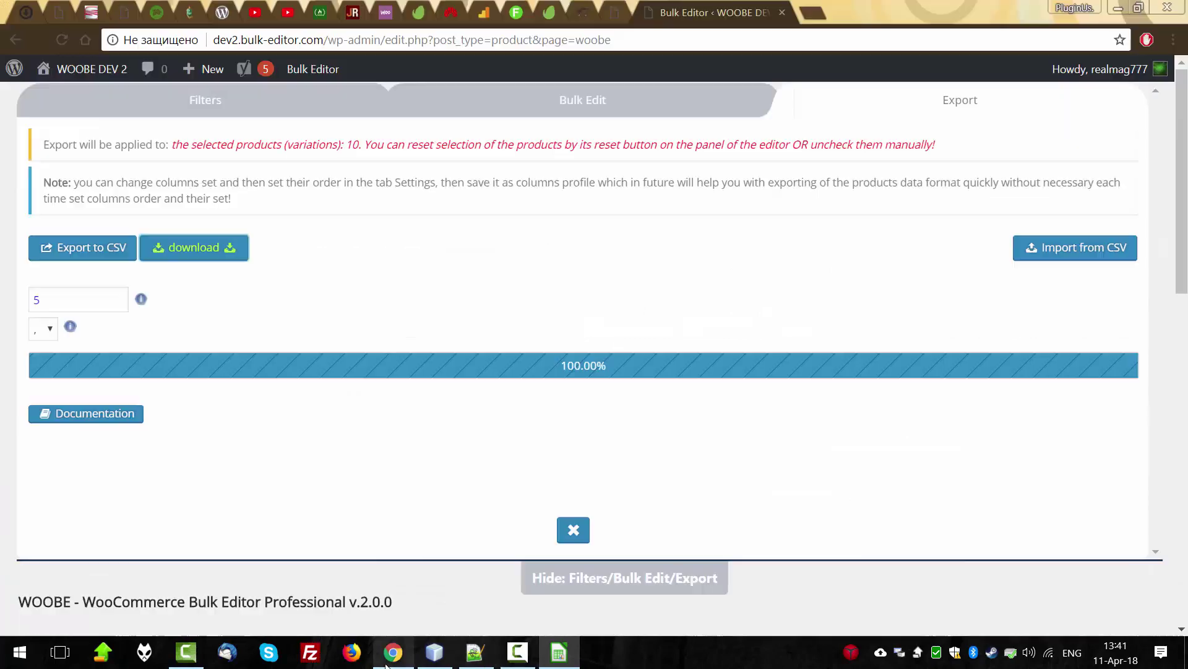
{"action": "left_click", "coordinate": [590, 535]}
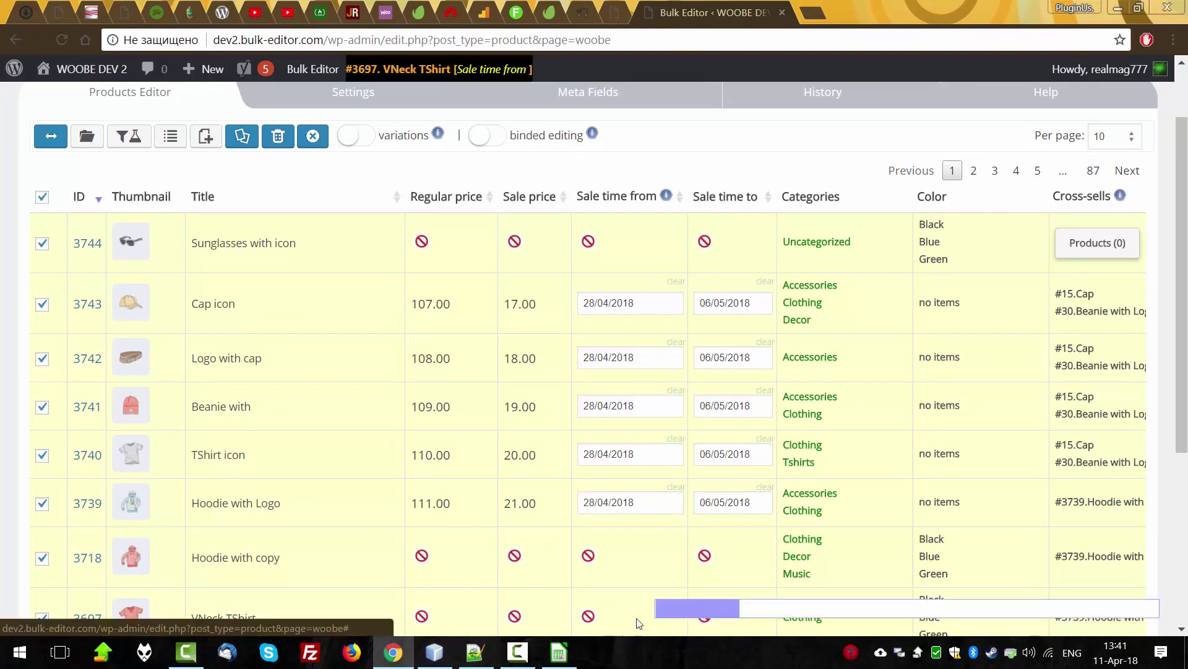
{"action": "left_click_drag", "start_coordinate": [695, 613], "coordinate": [1027, 619]}
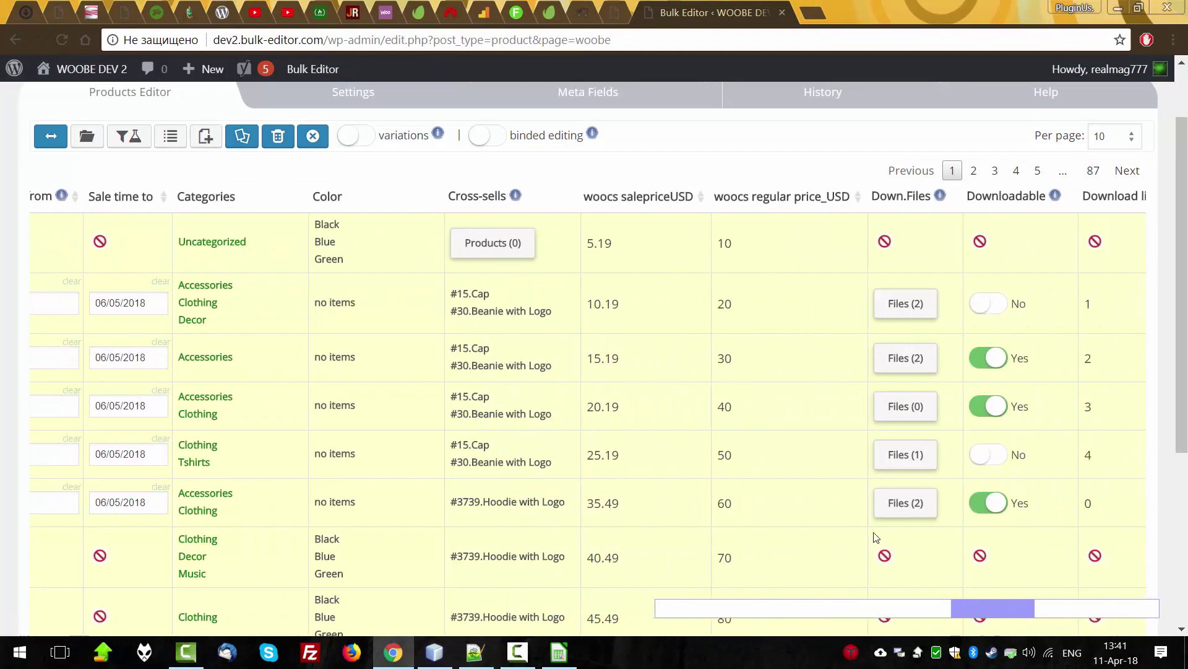
{"action": "key", "text": "alt+Tab"}
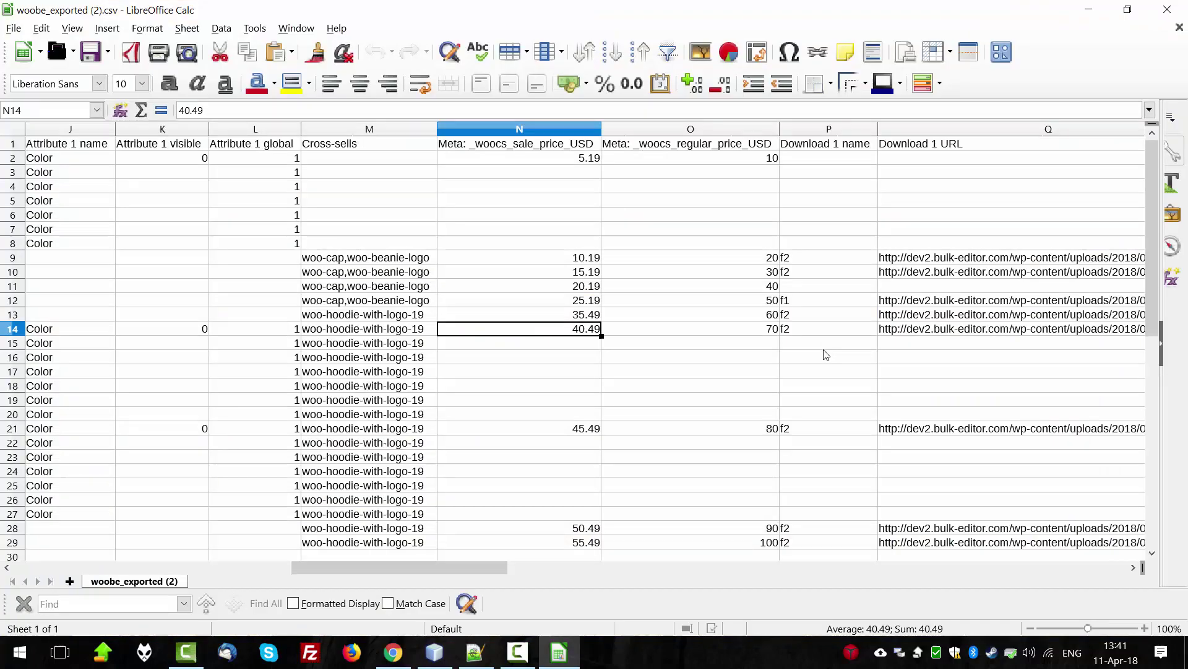
{"action": "scroll", "coordinate": [690, 383], "scroll_direction": "down", "scroll_amount": 4}
{"action": "scroll", "coordinate": [690, 382], "scroll_direction": "up", "scroll_amount": 4}
- Check cross-sells values such as woo-cap,woo-beanie-logo and woo-hoodie-with-logo-19
{"action": "left_click", "coordinate": [397, 271]}
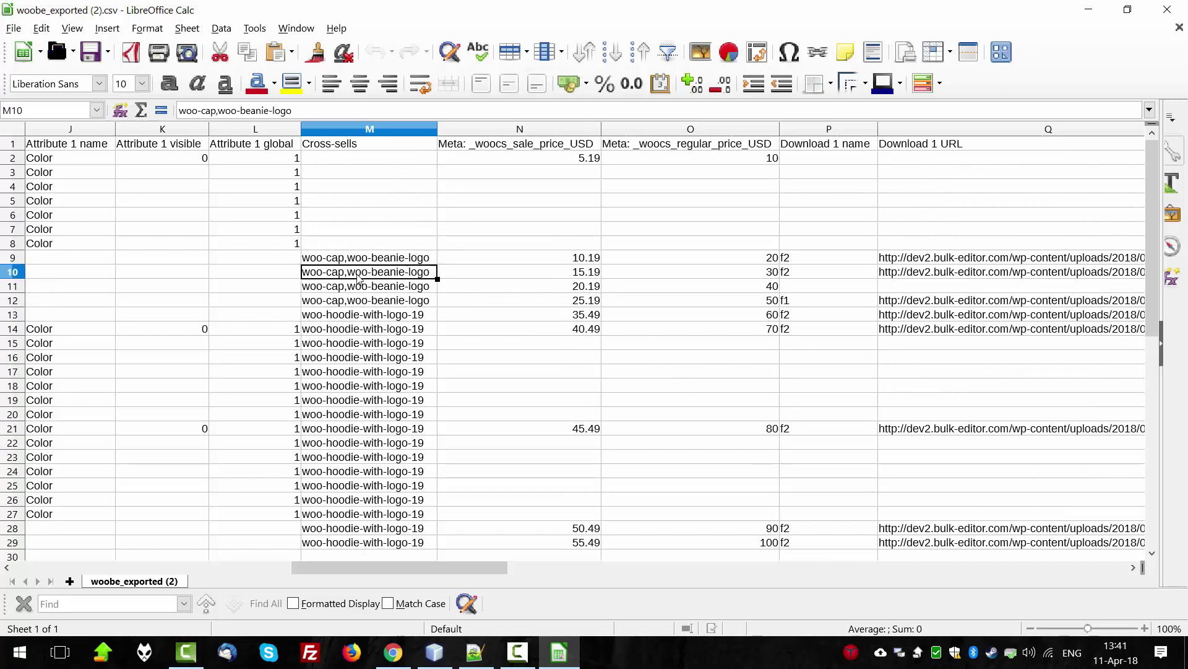
{"action": "left_click", "coordinate": [352, 302]}
{"action": "left_click", "coordinate": [372, 314]}
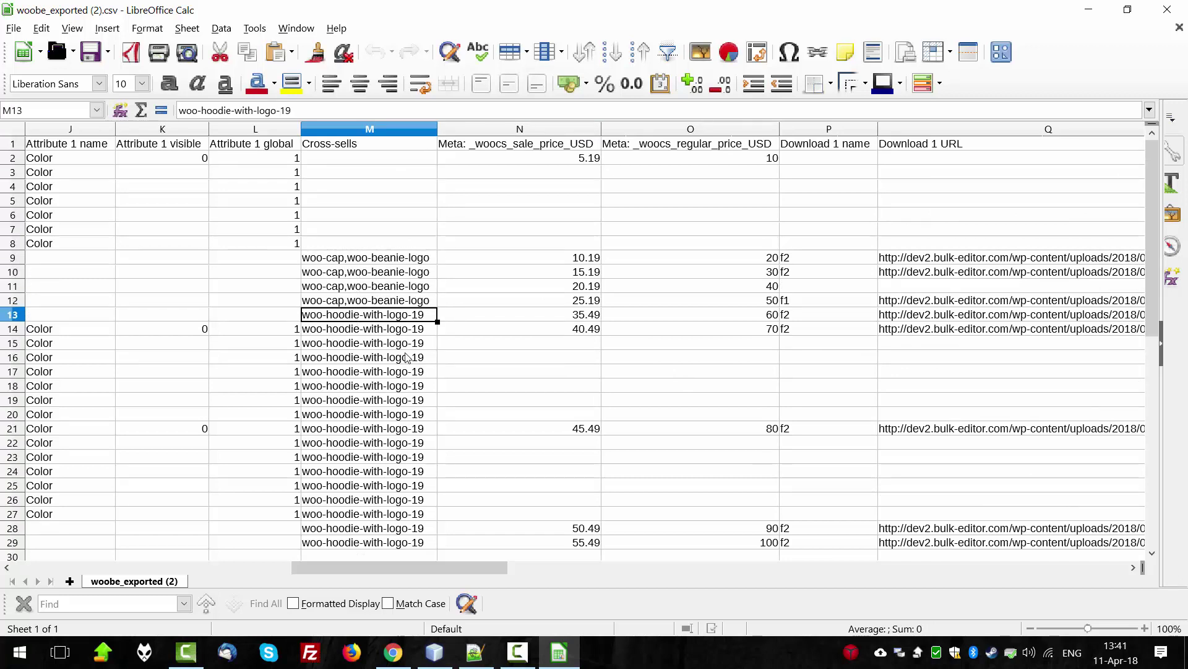
{"action": "left_click", "coordinate": [346, 333]}
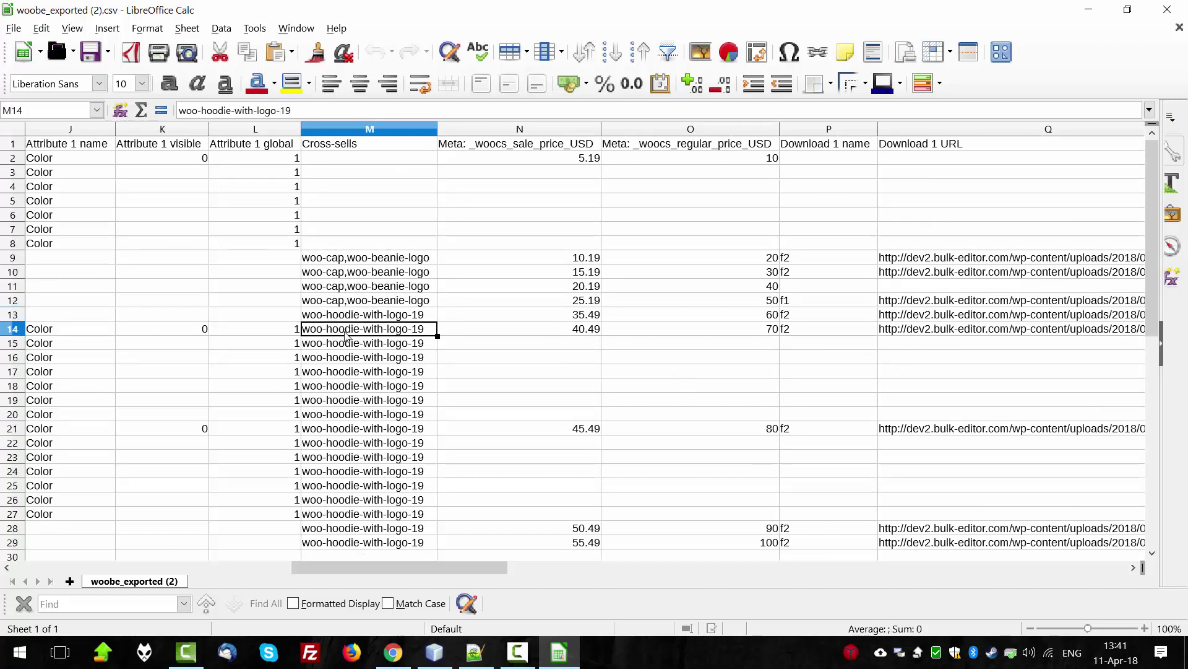
- Compare the Download 5 URL and name columns, then return to the bulk editor
{"action": "left_click_drag", "start_coordinate": [459, 563], "coordinate": [791, 595]}
{"action": "left_click", "coordinate": [563, 145]}
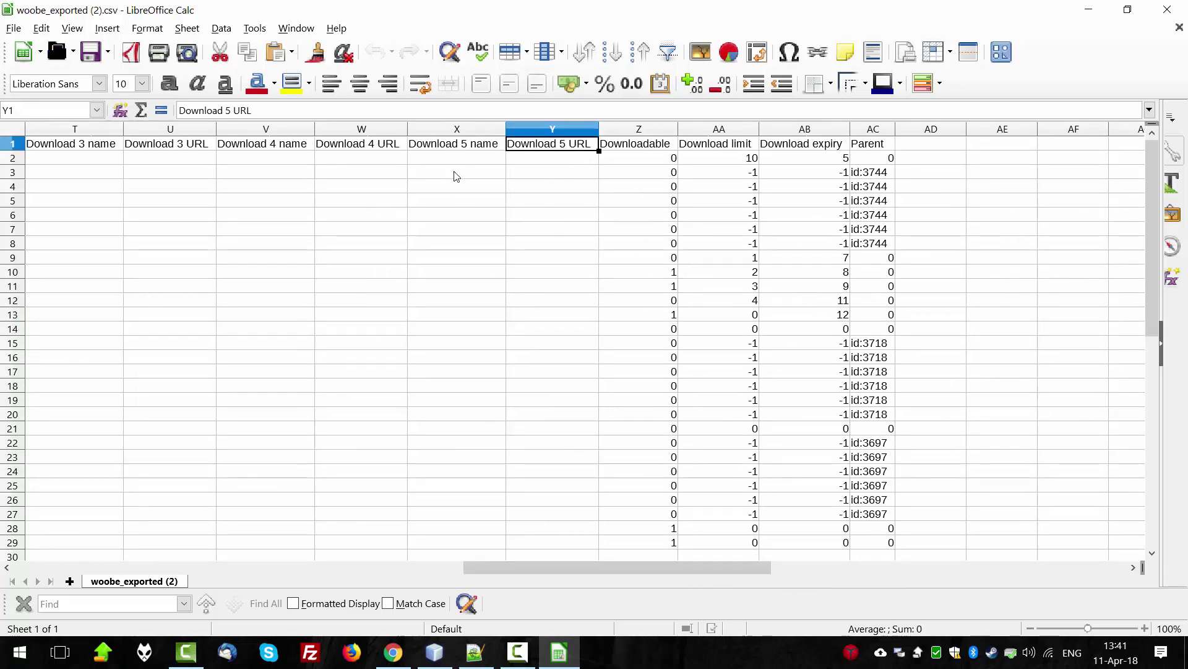
{"action": "left_click", "coordinate": [458, 146]}
{"action": "left_click", "coordinate": [561, 148]}
{"action": "key", "text": "alt+Tab"}
- Reopen the export panel and check the maximum downloads per product value of 5
{"action": "scroll", "coordinate": [693, 186], "scroll_direction": "up", "scroll_amount": 2}
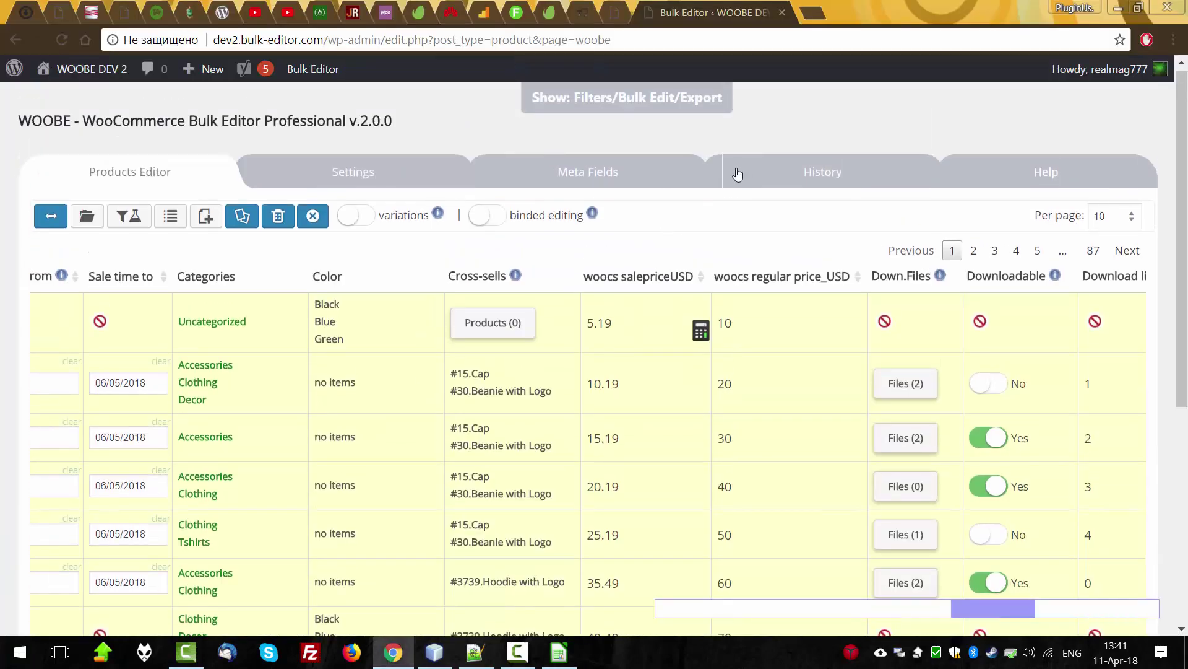
{"action": "left_click", "coordinate": [665, 104]}
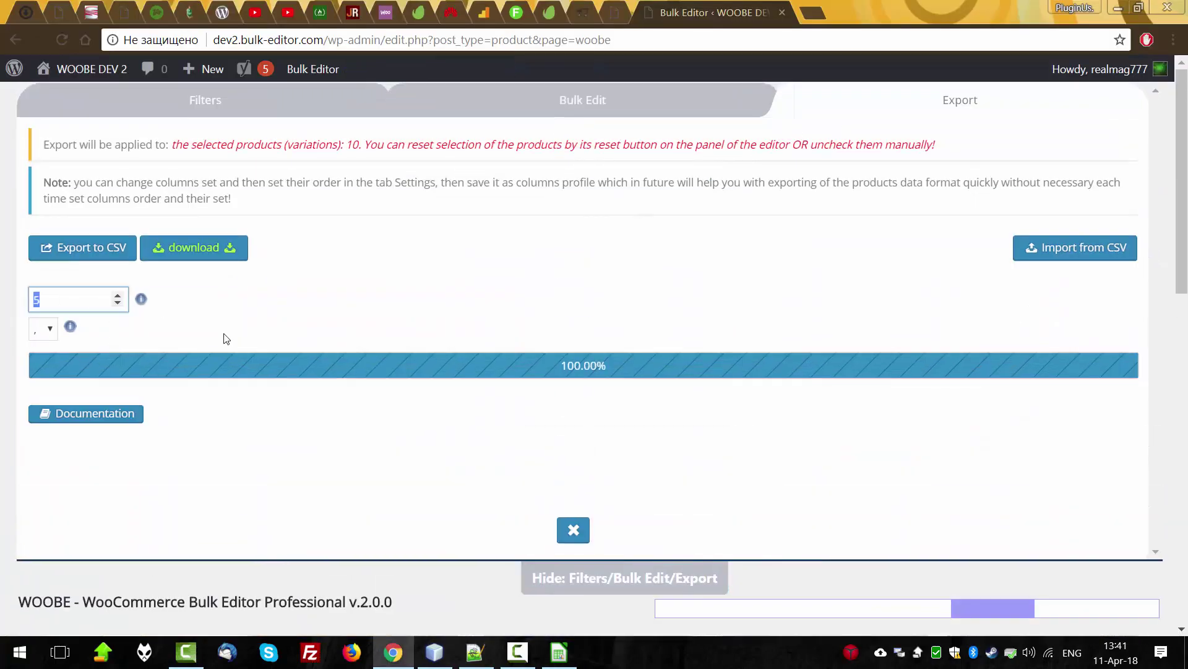
{"action": "mouse_move", "coordinate": [142, 301]}
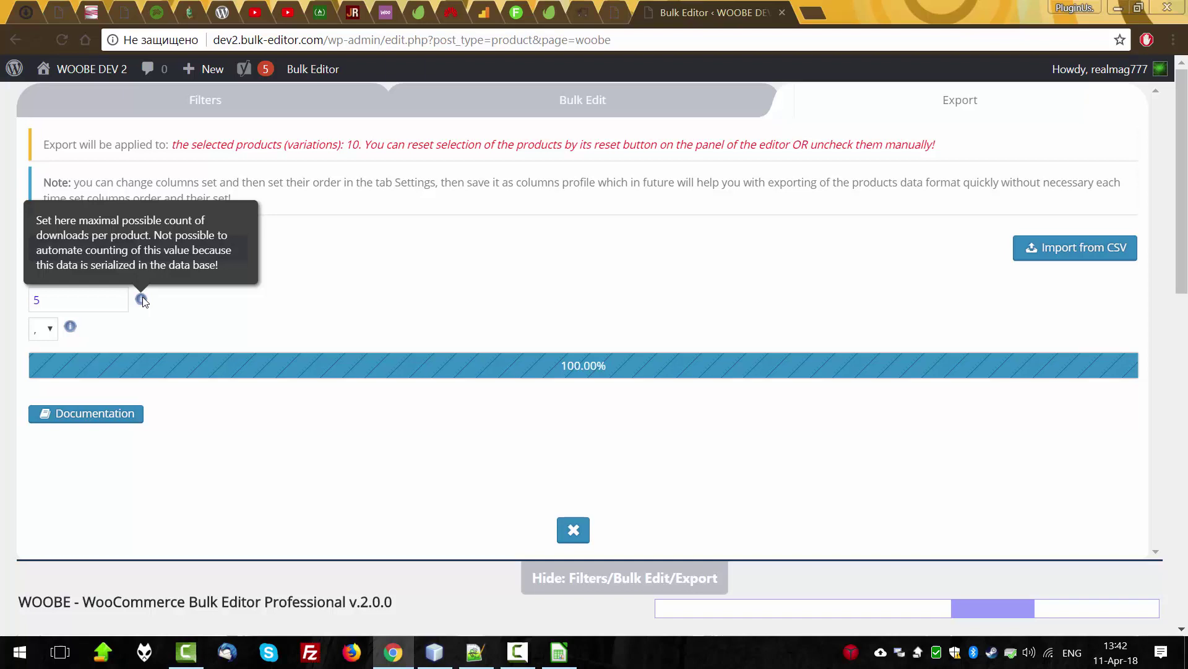
{"action": "double_click", "coordinate": [66, 299]}
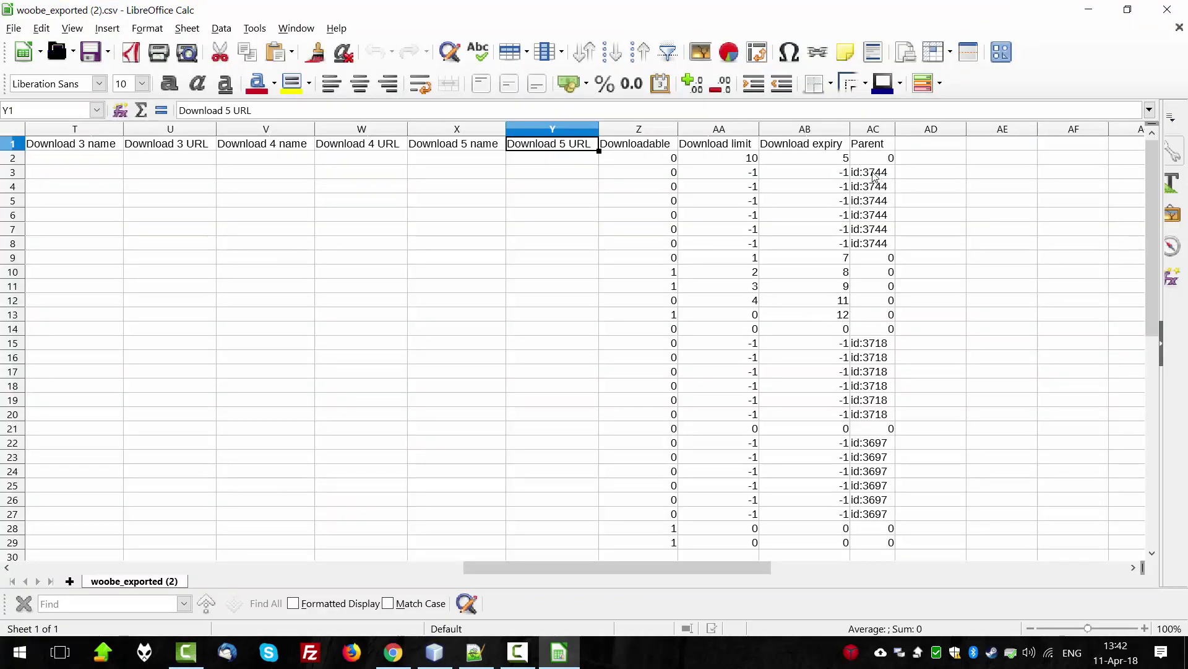
- Inspect the Parent column ids, such as id:3744, and the Download expiry value 5
{"action": "left_click", "coordinate": [874, 174]}
{"action": "left_click", "coordinate": [872, 187]}
{"action": "left_click", "coordinate": [871, 215]}
{"action": "left_click", "coordinate": [869, 244]}
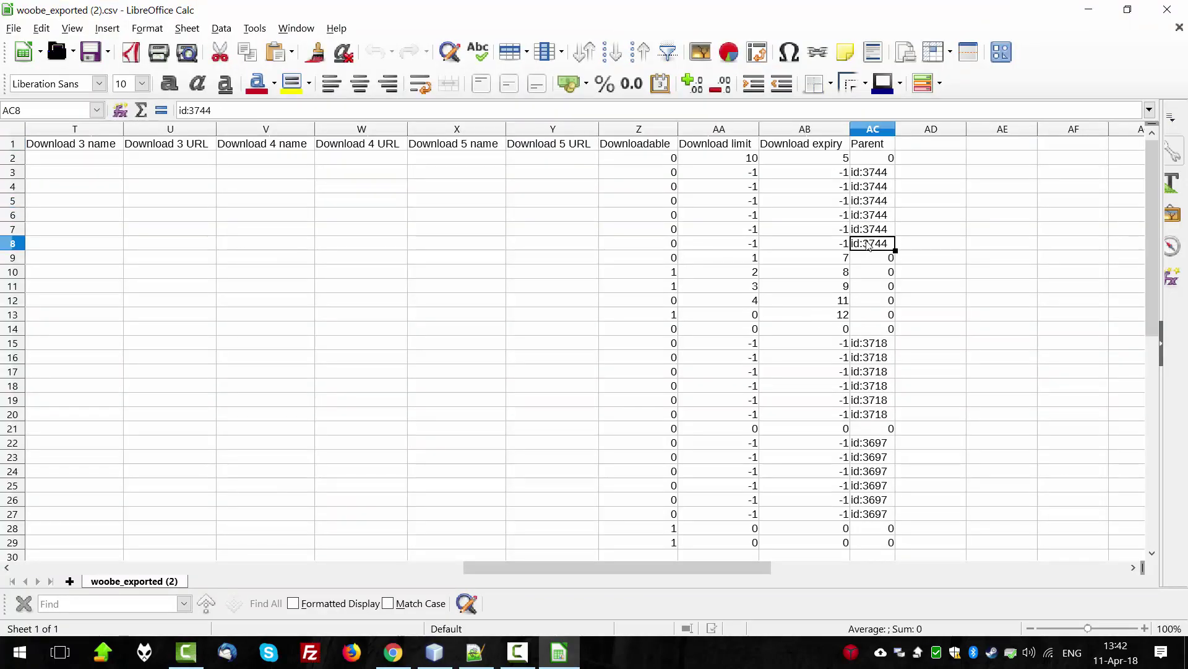
{"action": "left_click", "coordinate": [867, 177]}
{"action": "left_click", "coordinate": [846, 159]}
- Scroll across the spreadsheet's download columns, then view the clean TESTER 3 site's empty Products list
{"action": "scroll", "coordinate": [805, 371], "scroll_direction": "down", "scroll_amount": 1}
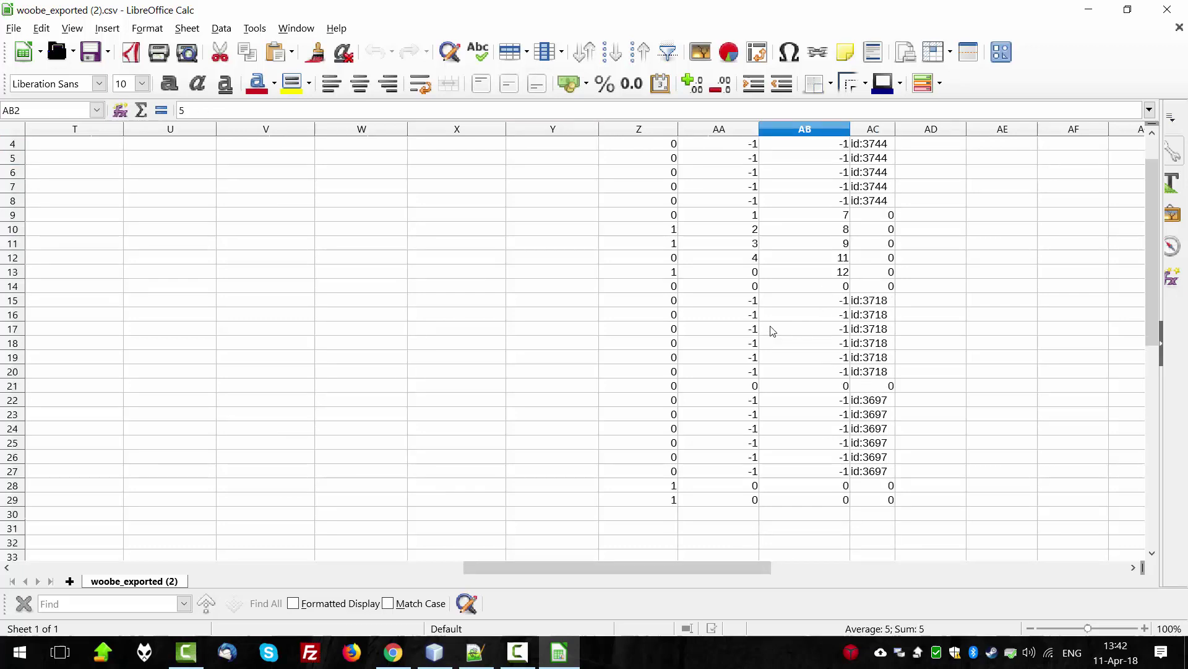
{"action": "scroll", "coordinate": [773, 331], "scroll_direction": "up", "scroll_amount": 1}
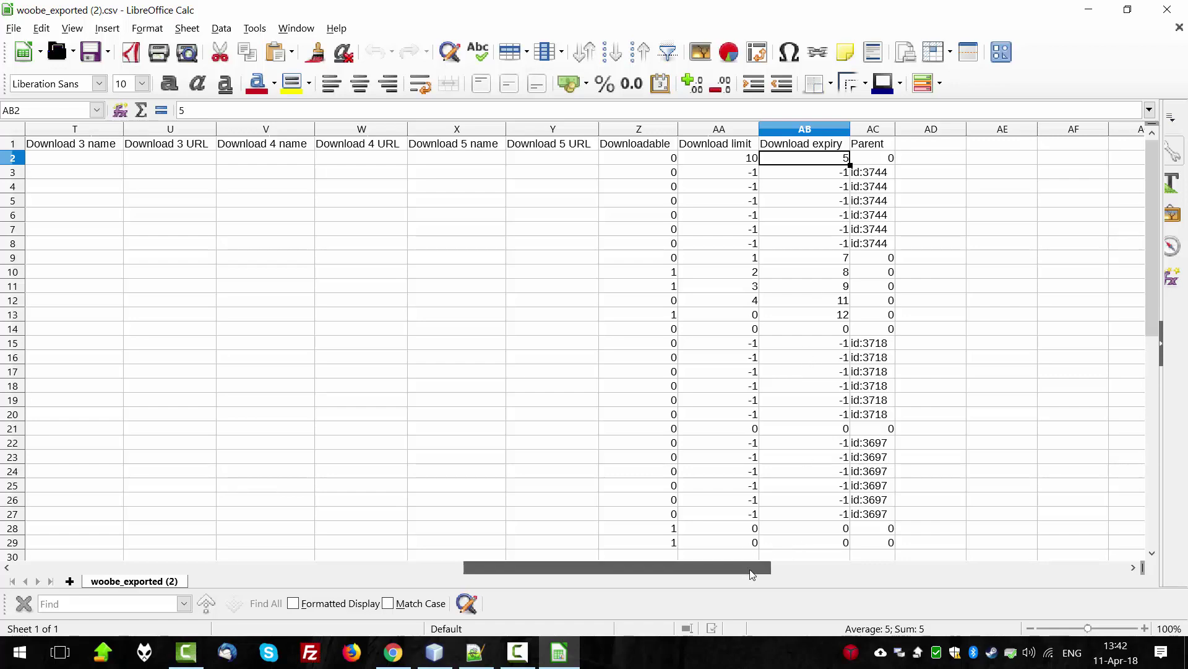
{"action": "left_click_drag", "start_coordinate": [751, 567], "coordinate": [397, 567]}
{"action": "scroll", "coordinate": [662, 376], "scroll_direction": "down", "scroll_amount": 2}
{"action": "scroll", "coordinate": [694, 381], "scroll_direction": "up", "scroll_amount": 2}
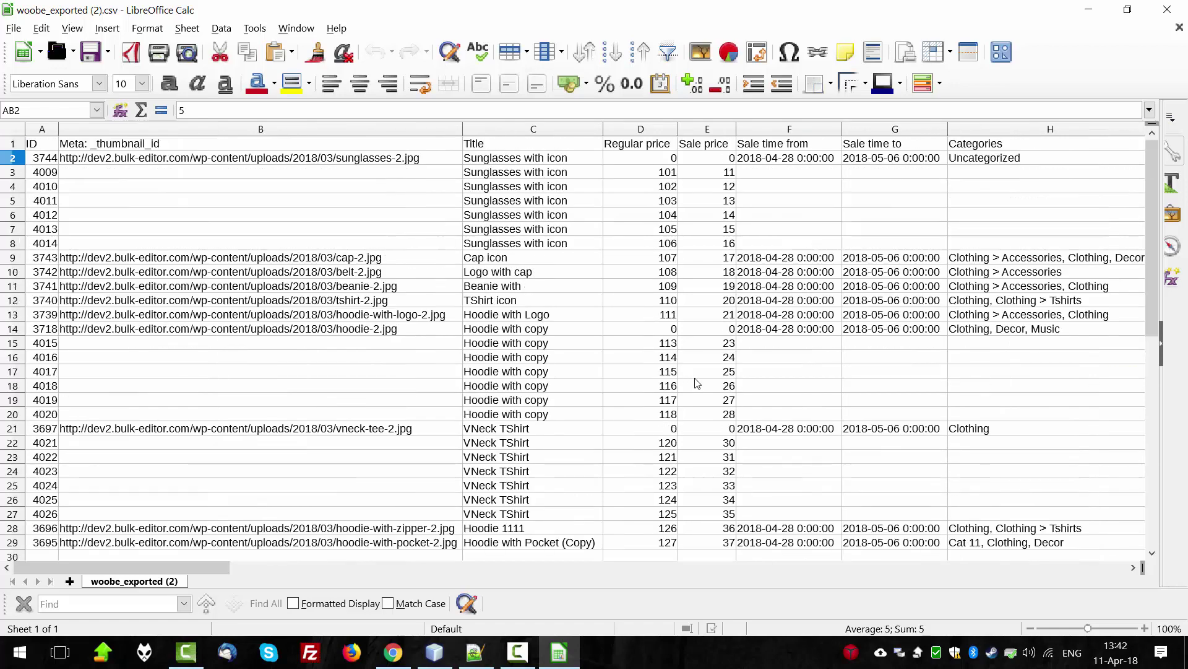
{"action": "left_click_drag", "start_coordinate": [220, 567], "coordinate": [894, 604]}
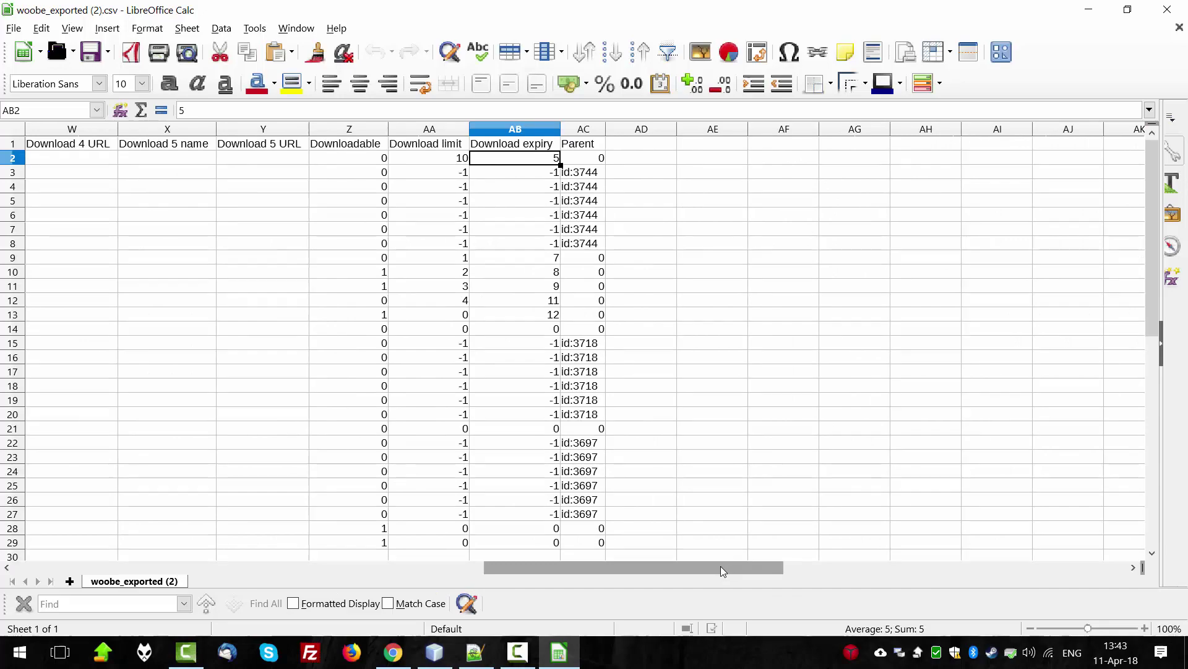
{"action": "left_click_drag", "start_coordinate": [723, 566], "coordinate": [252, 559]}
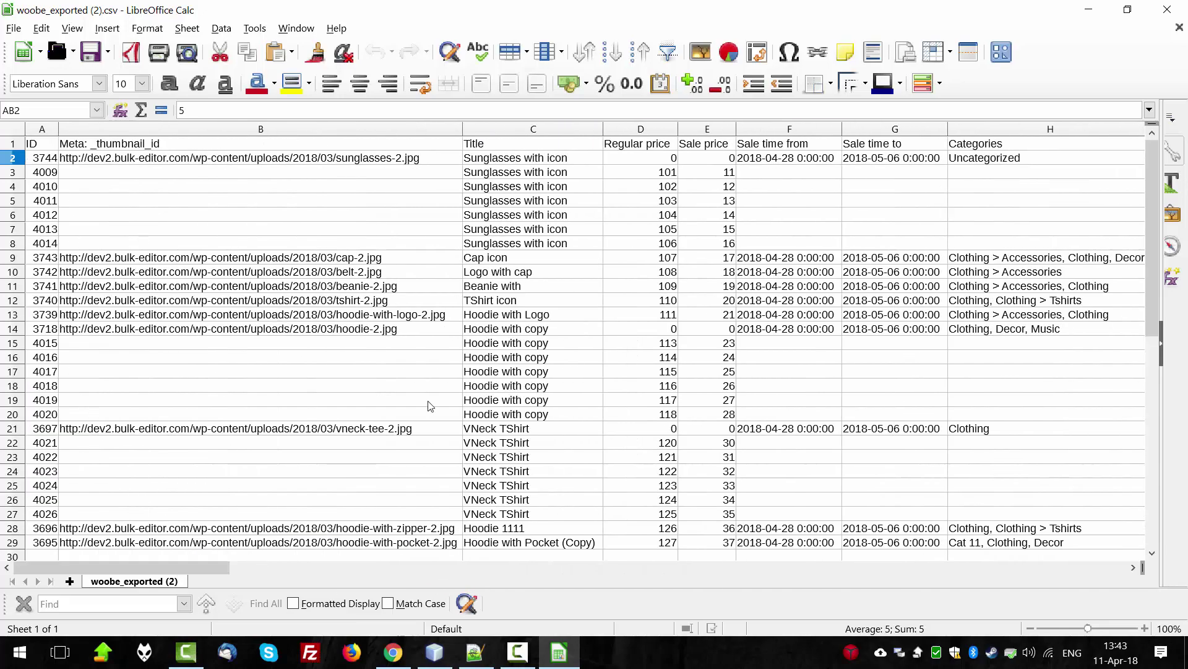
{"action": "key", "text": "alt+Tab"}
{"action": "left_click", "coordinate": [58, 479]}
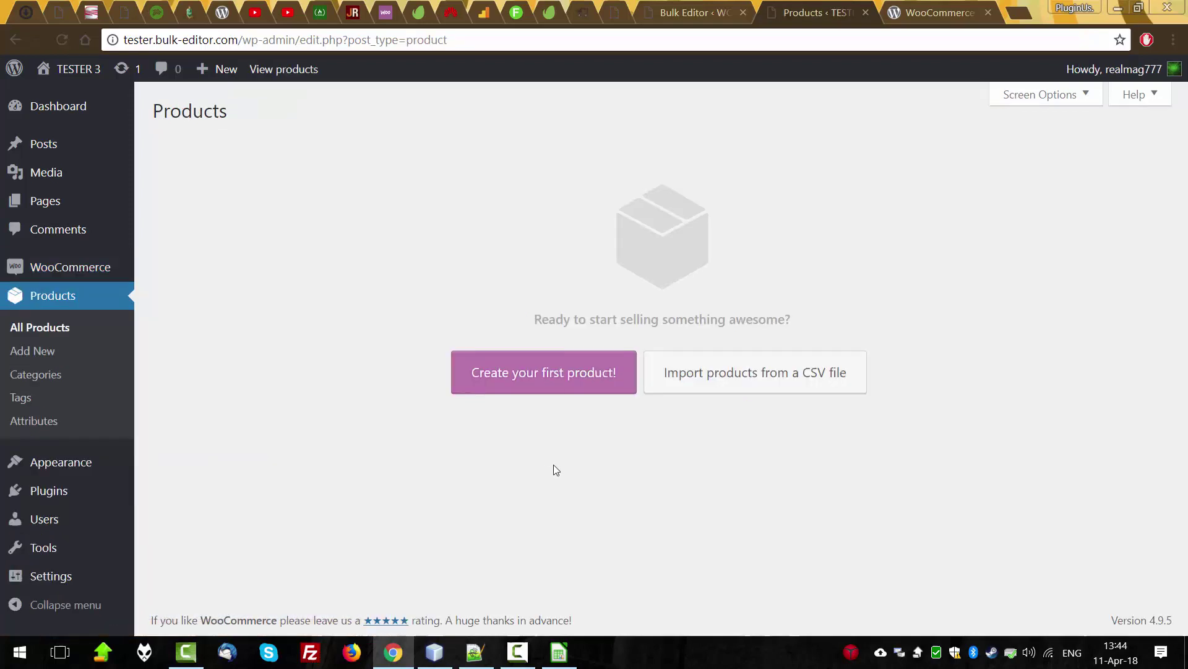
- Close the extra WooCommerce tab, recheck TESTER 3's empty Products list, and return to the bulk editor
{"action": "left_click", "coordinate": [690, 5]}
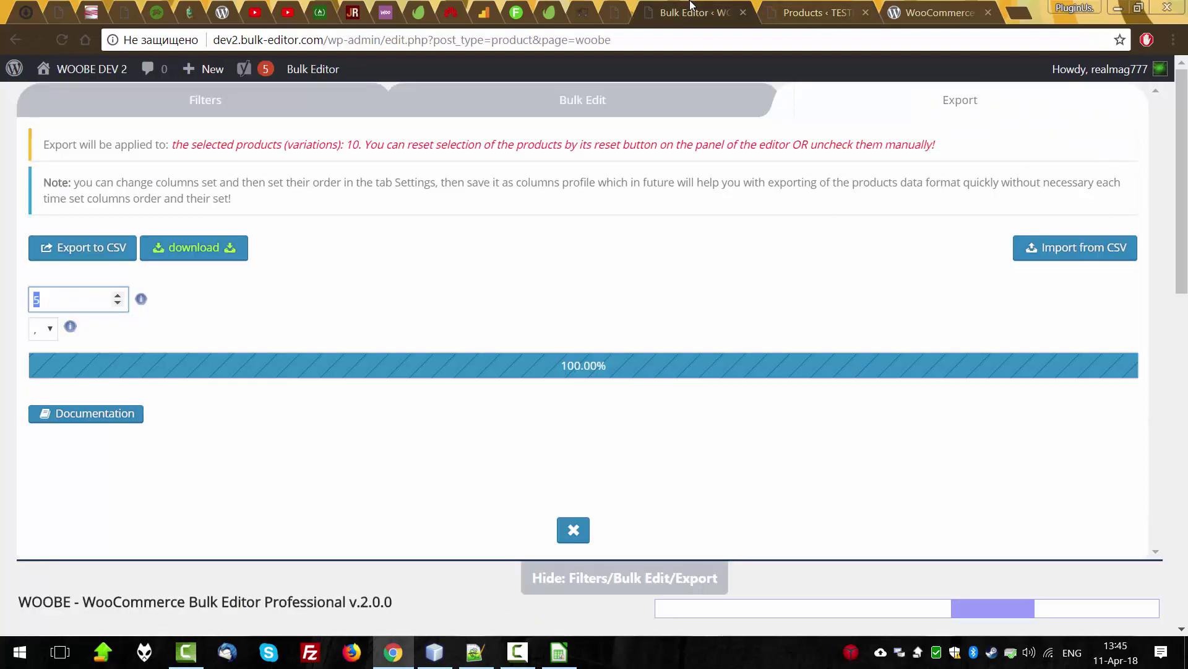
{"action": "left_click", "coordinate": [909, 7]}
{"action": "left_click", "coordinate": [988, 12]}
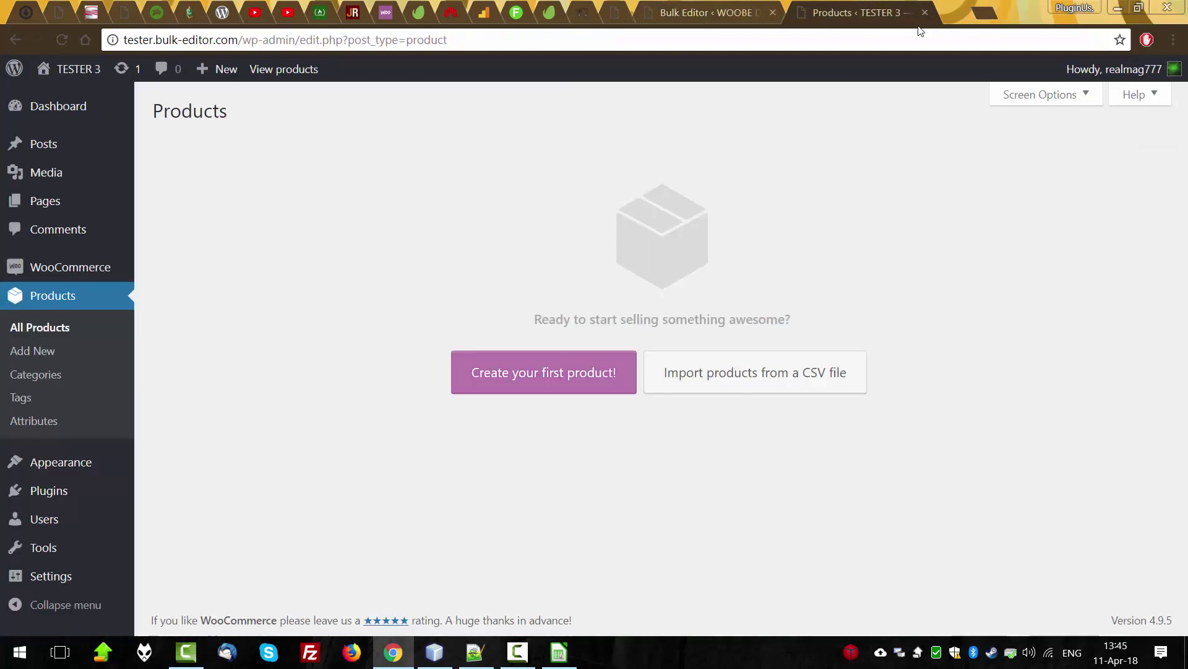
{"action": "left_click", "coordinate": [725, 6]}
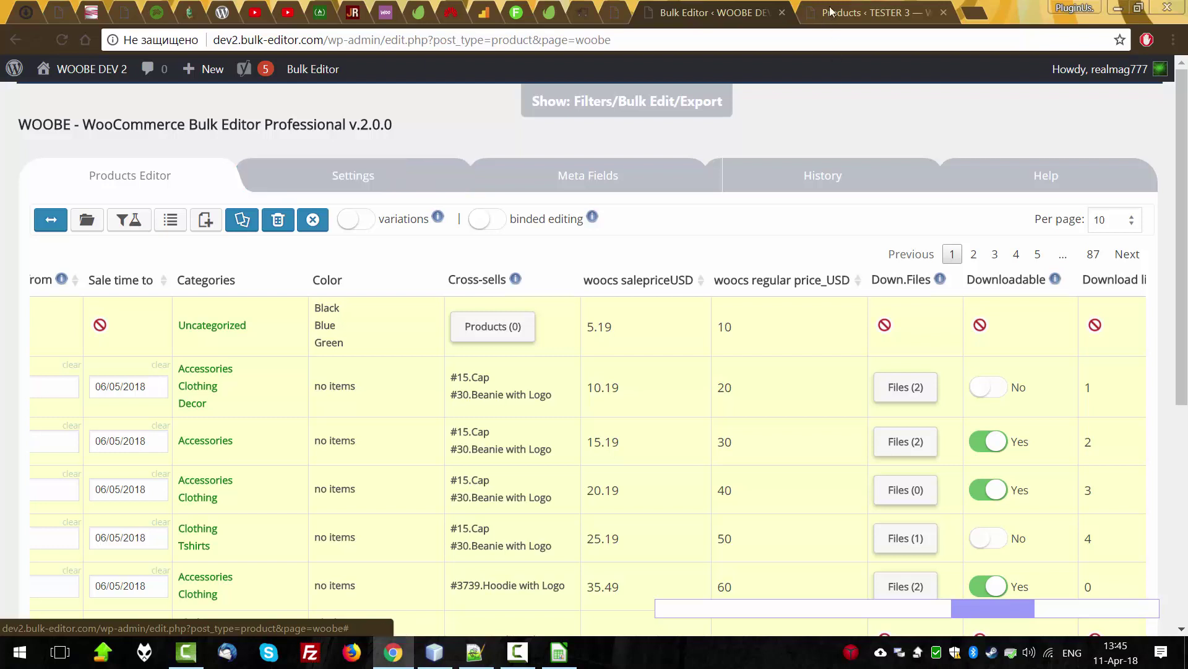
{"action": "left_click", "coordinate": [863, 13]}
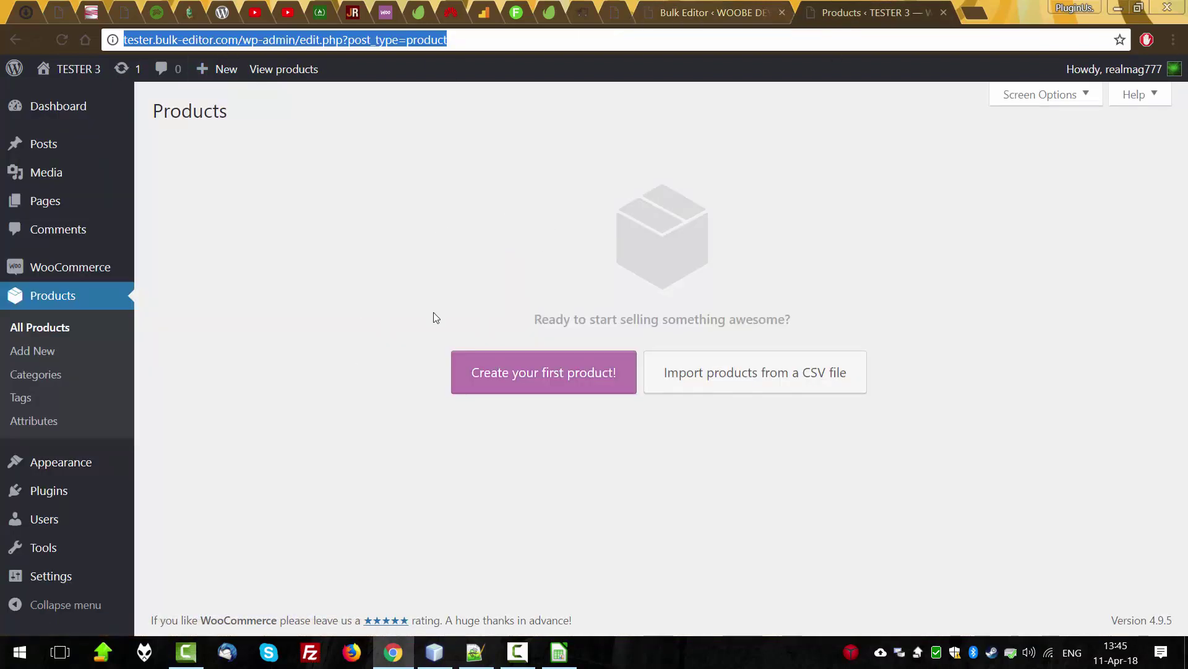
{"action": "left_click", "coordinate": [761, 6]}
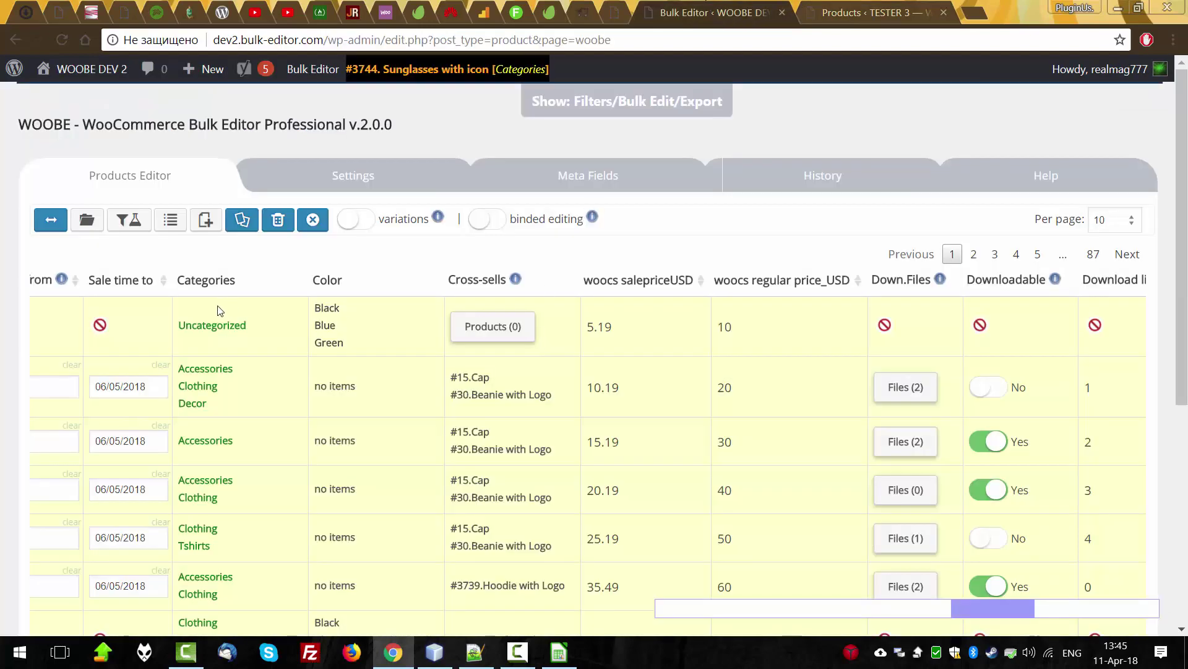
{"action": "left_click", "coordinate": [353, 175]}
- Filter columns by 'sku' and 'ga', switch on SKU and Gallery, and save all settings
{"action": "double_click", "coordinate": [114, 260]}
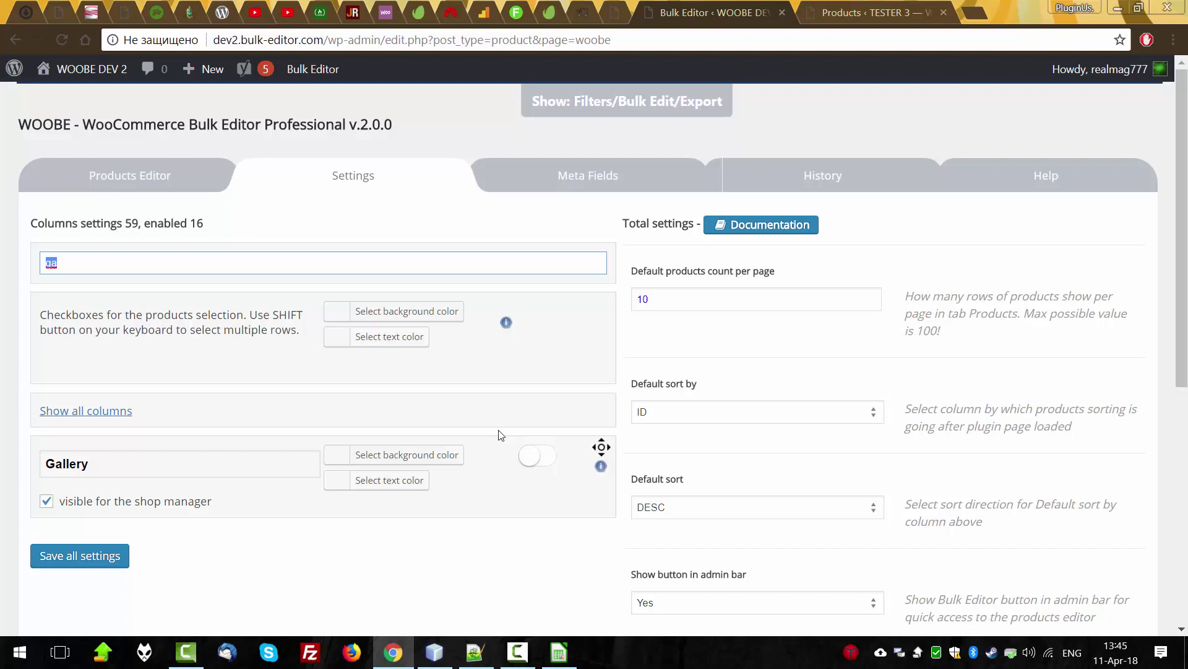
{"action": "type", "text": "sku"}
{"action": "left_click", "coordinate": [537, 457]}
{"action": "left_click_drag", "start_coordinate": [63, 262], "coordinate": [3, 263]}
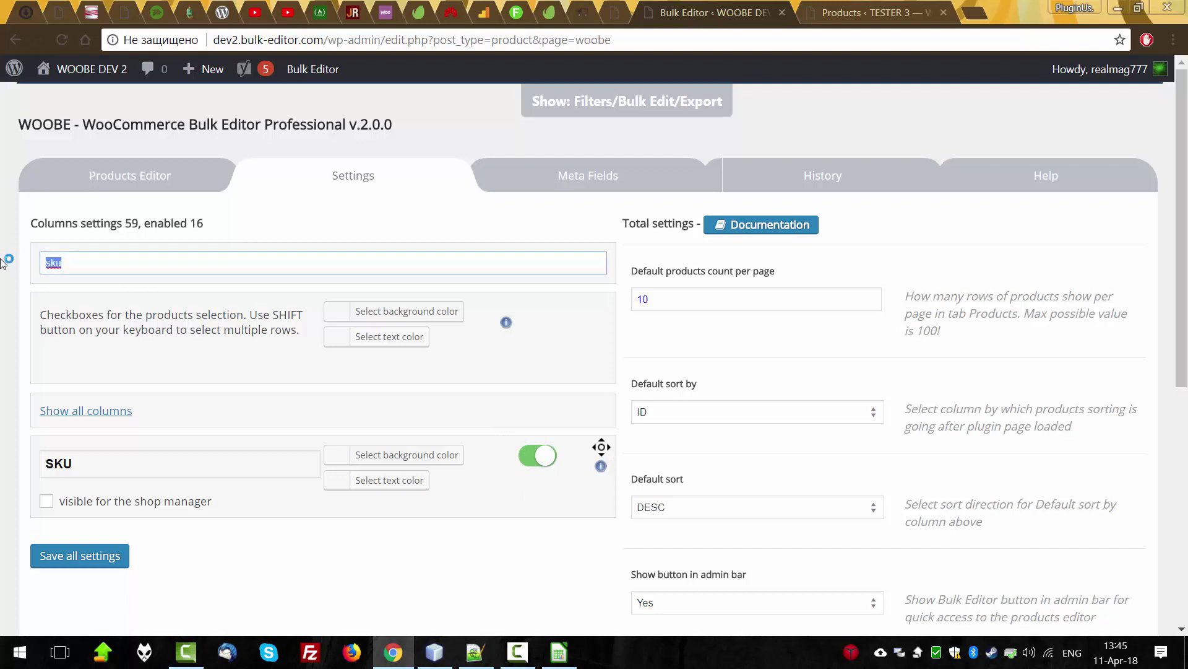
{"action": "type", "text": "ga"}
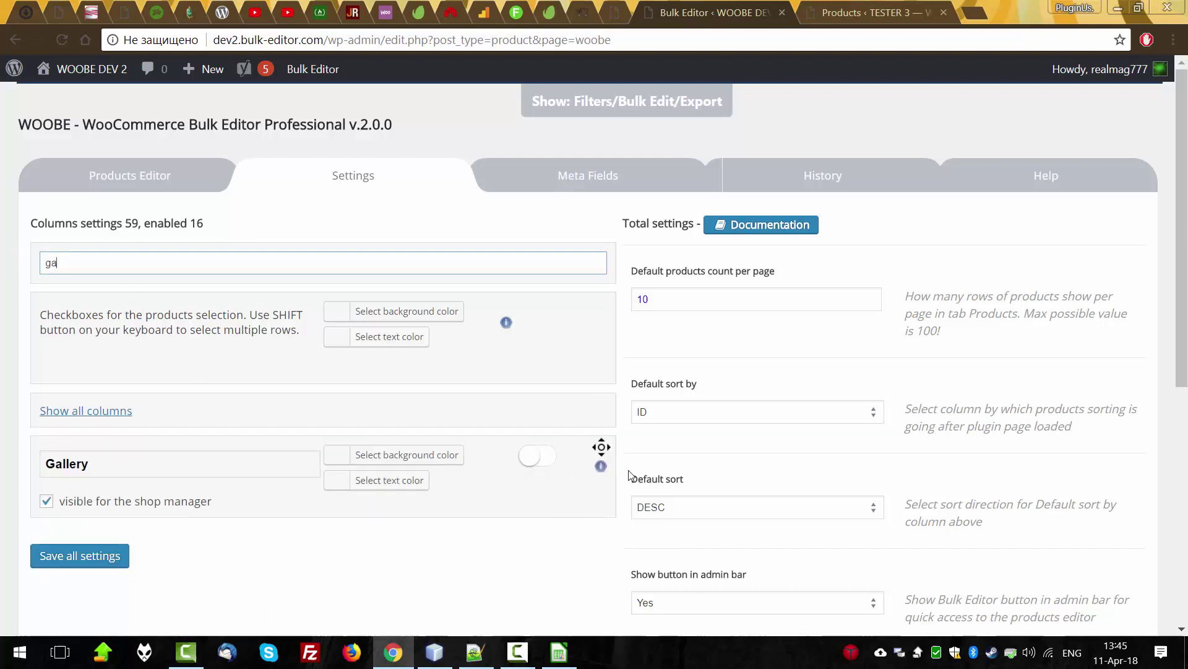
{"action": "left_click", "coordinate": [541, 459]}
{"action": "left_click", "coordinate": [87, 557]}
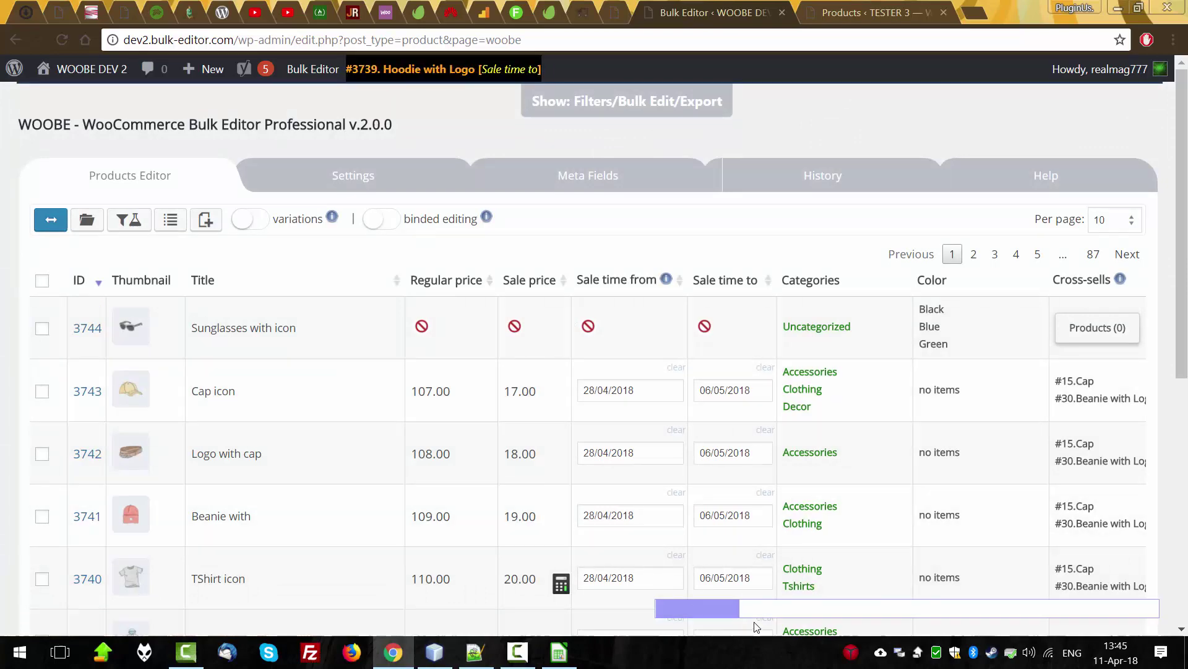
- Select all ten products and export them to CSV as woobe_exported (3).csv
{"action": "left_click_drag", "start_coordinate": [695, 607], "coordinate": [1125, 606]}
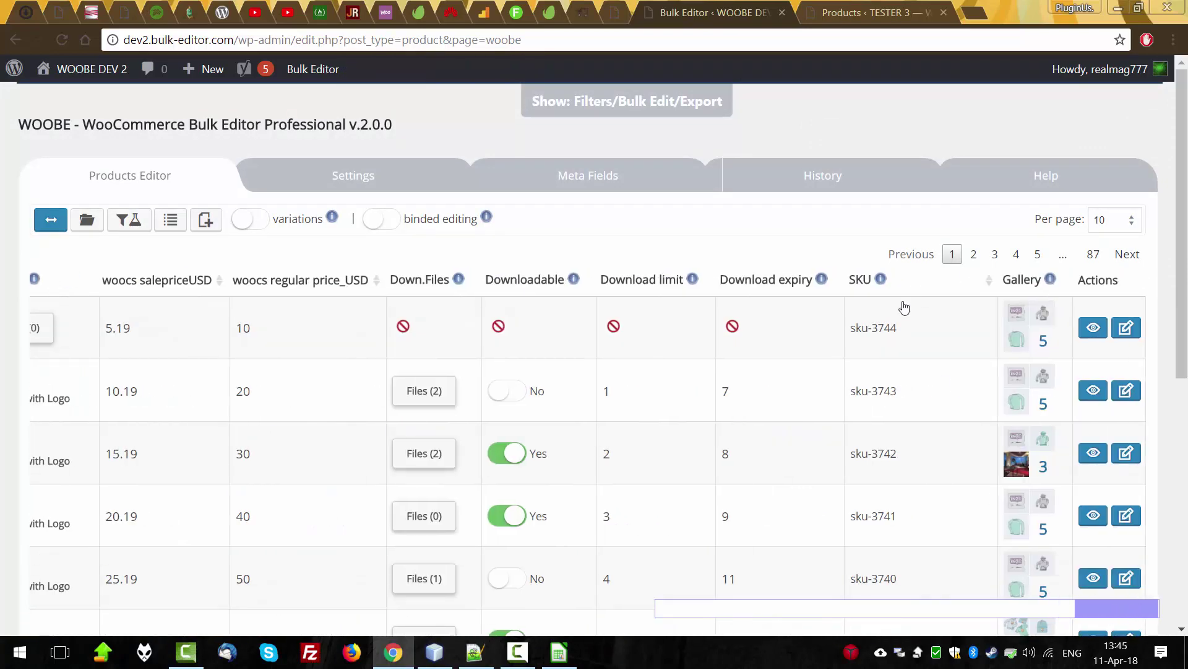
{"action": "scroll", "coordinate": [926, 493], "scroll_direction": "down", "scroll_amount": 5}
{"action": "scroll", "coordinate": [924, 509], "scroll_direction": "up", "scroll_amount": 5}
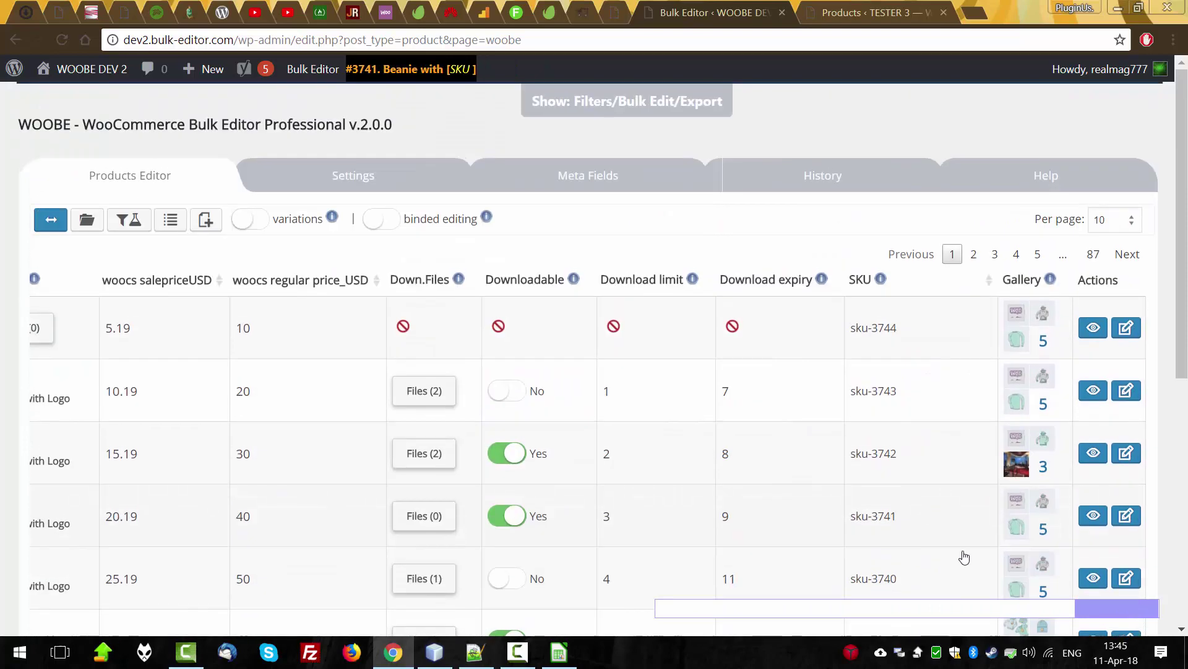
{"action": "left_click_drag", "start_coordinate": [1108, 609], "coordinate": [1151, 612]}
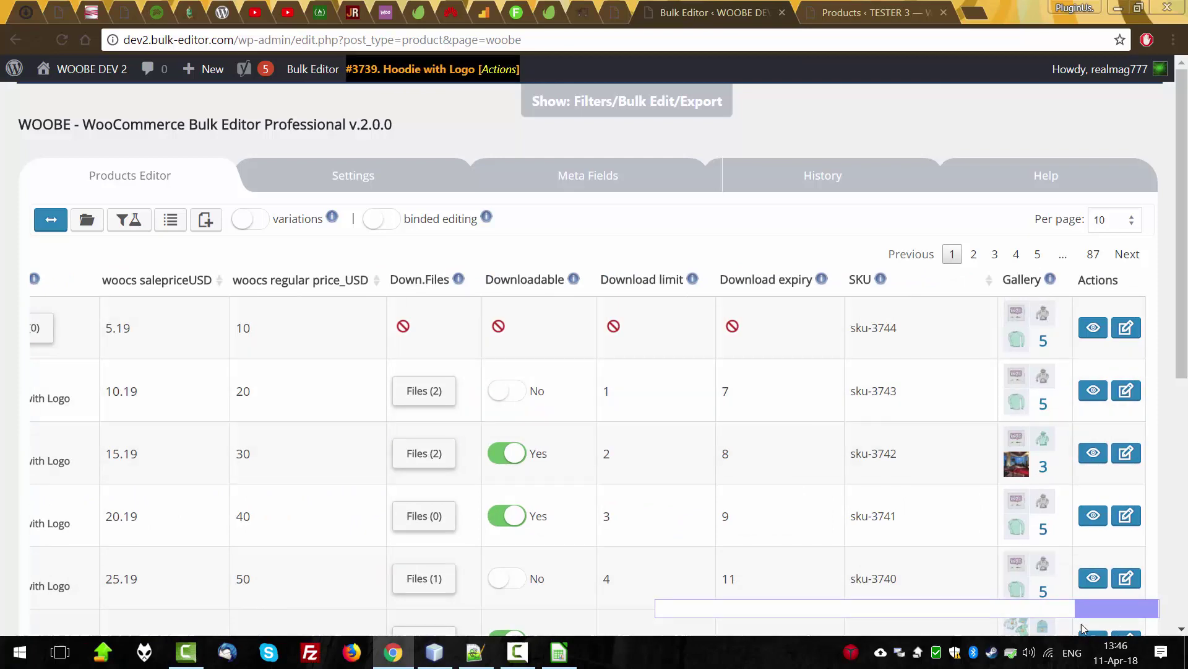
{"action": "left_click_drag", "start_coordinate": [1137, 611], "coordinate": [681, 613]}
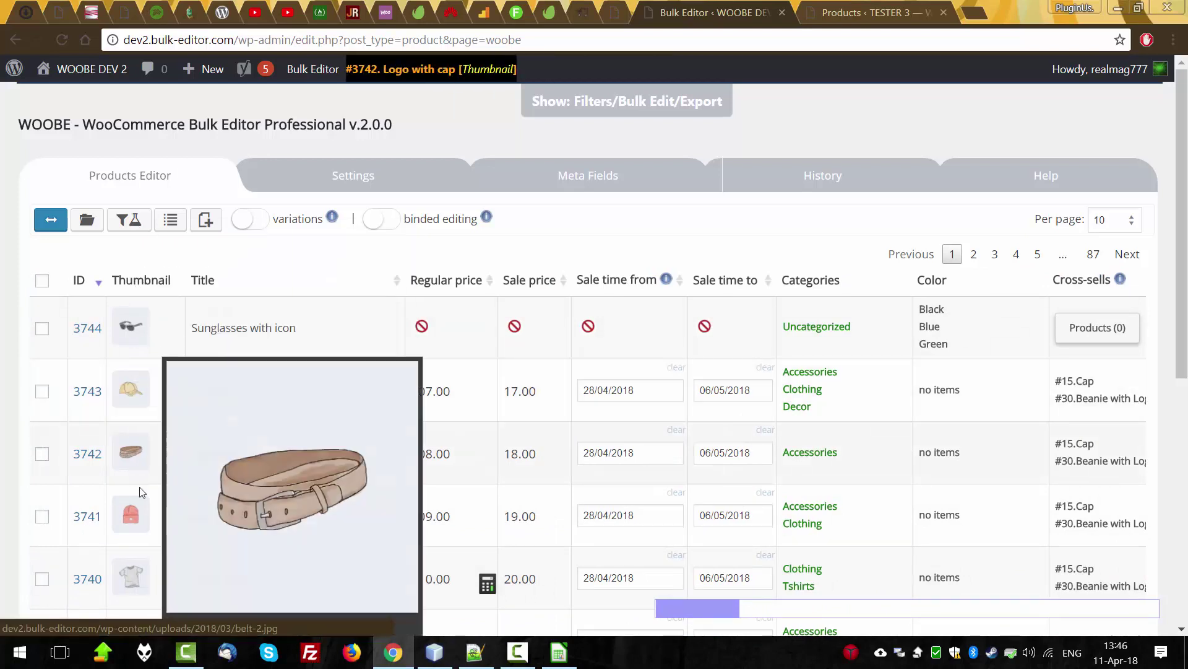
{"action": "left_click", "coordinate": [42, 281]}
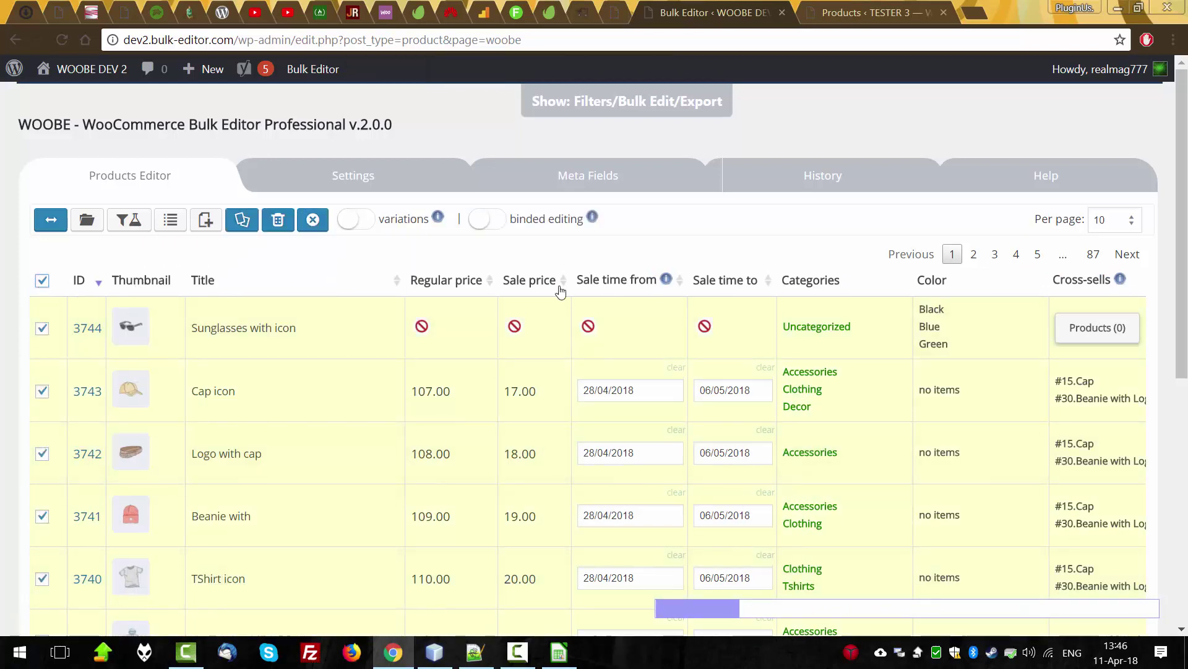
{"action": "left_click", "coordinate": [627, 101]}
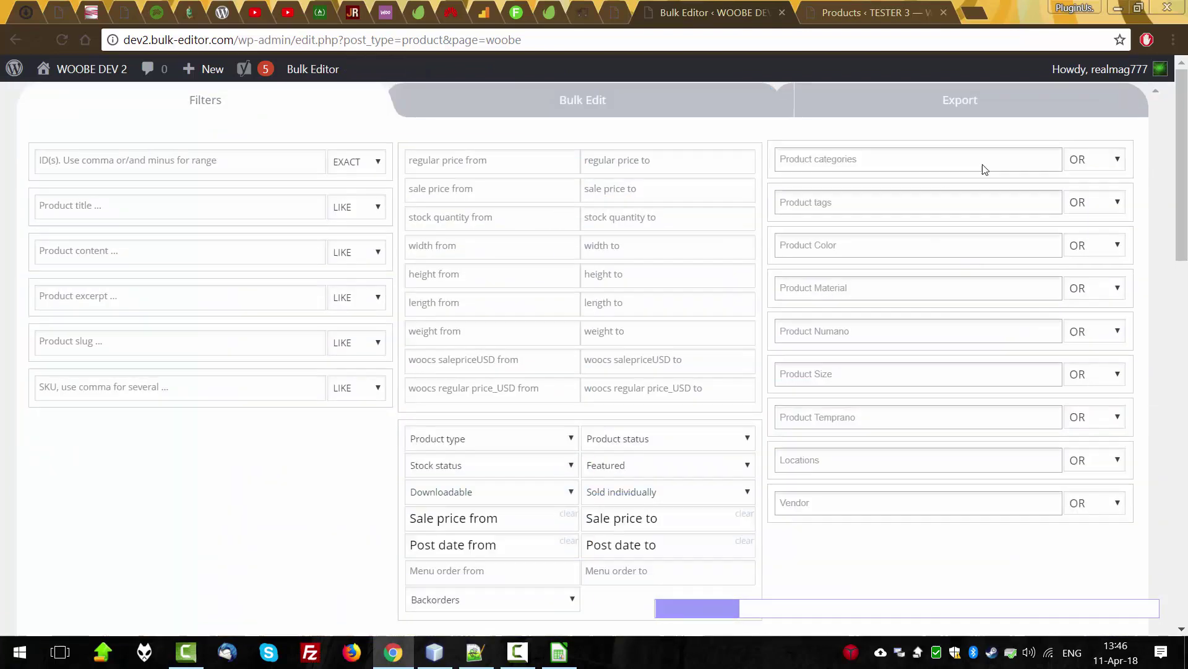
{"action": "left_click", "coordinate": [960, 100]}
{"action": "left_click", "coordinate": [97, 250]}
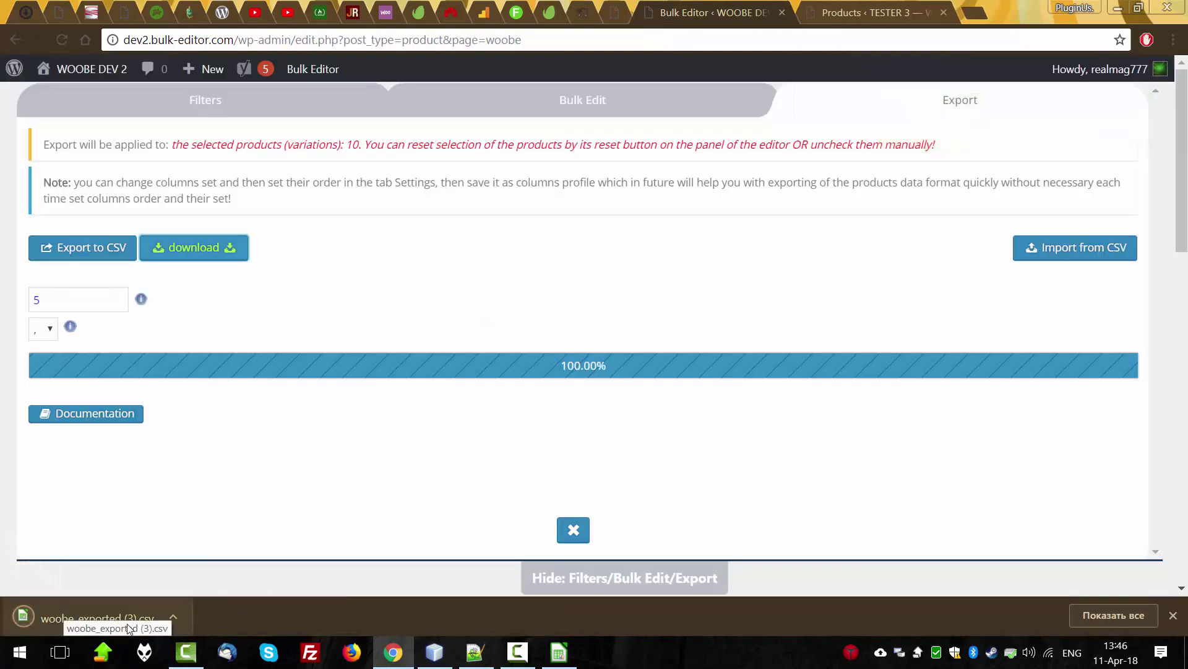
- Upload woobe_exported (3).csv to TESTER 3's product importer and continue to column mapping
{"action": "left_click", "coordinate": [873, 12]}
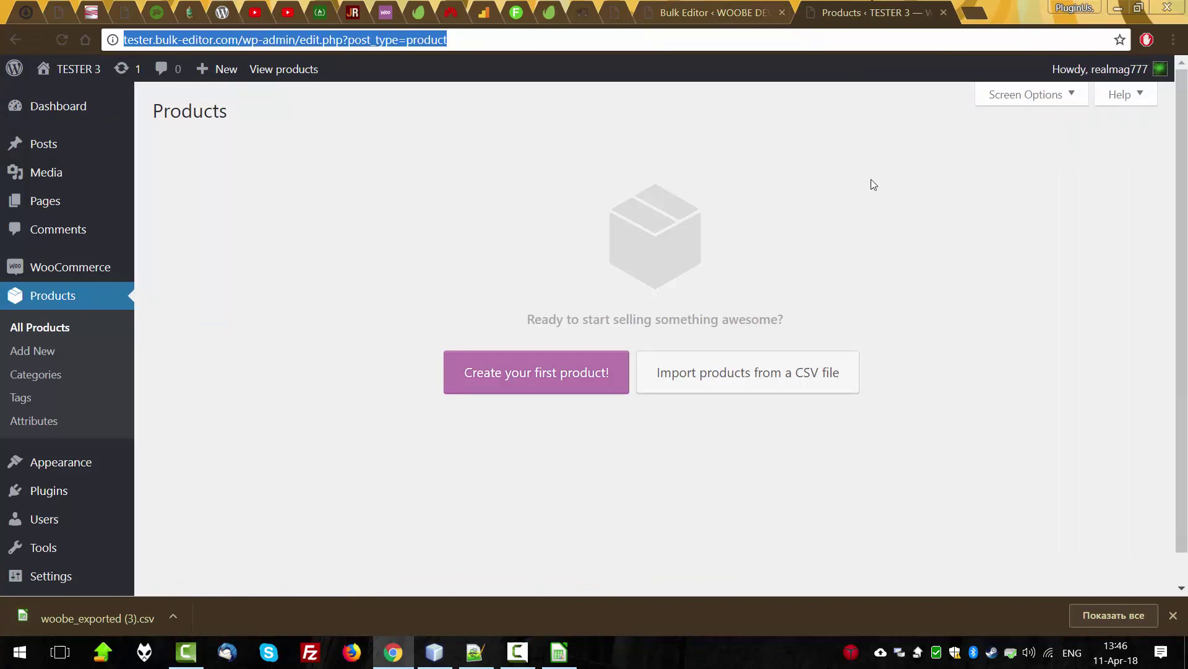
{"action": "left_click", "coordinate": [934, 208]}
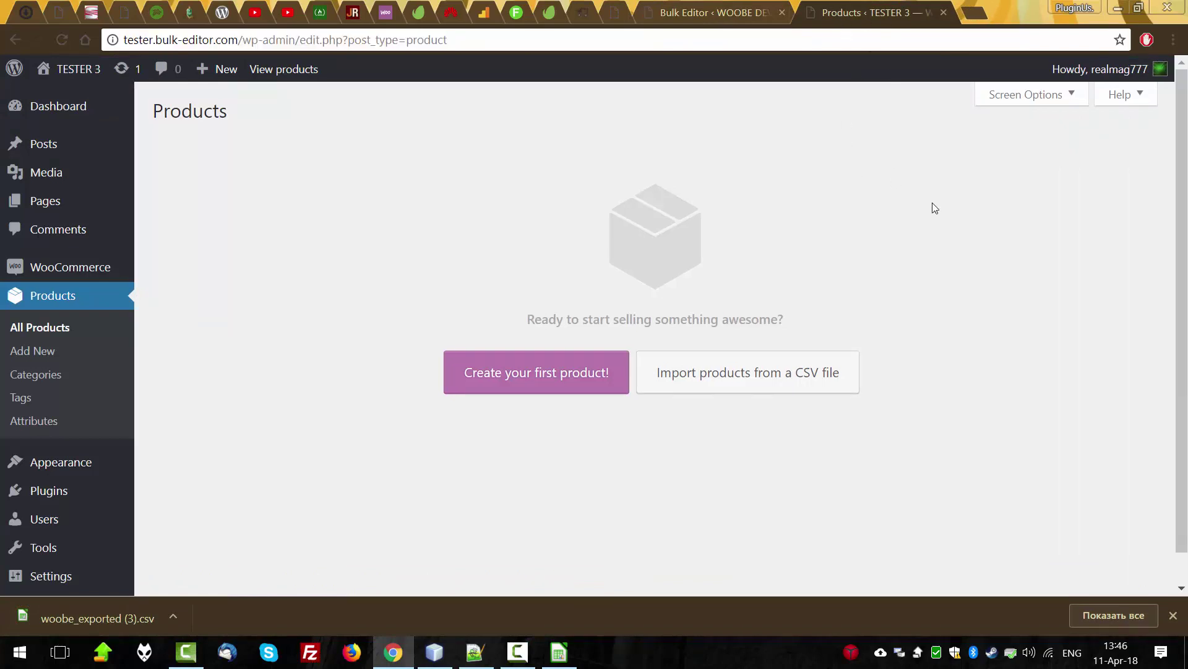
{"action": "left_click", "coordinate": [765, 377]}
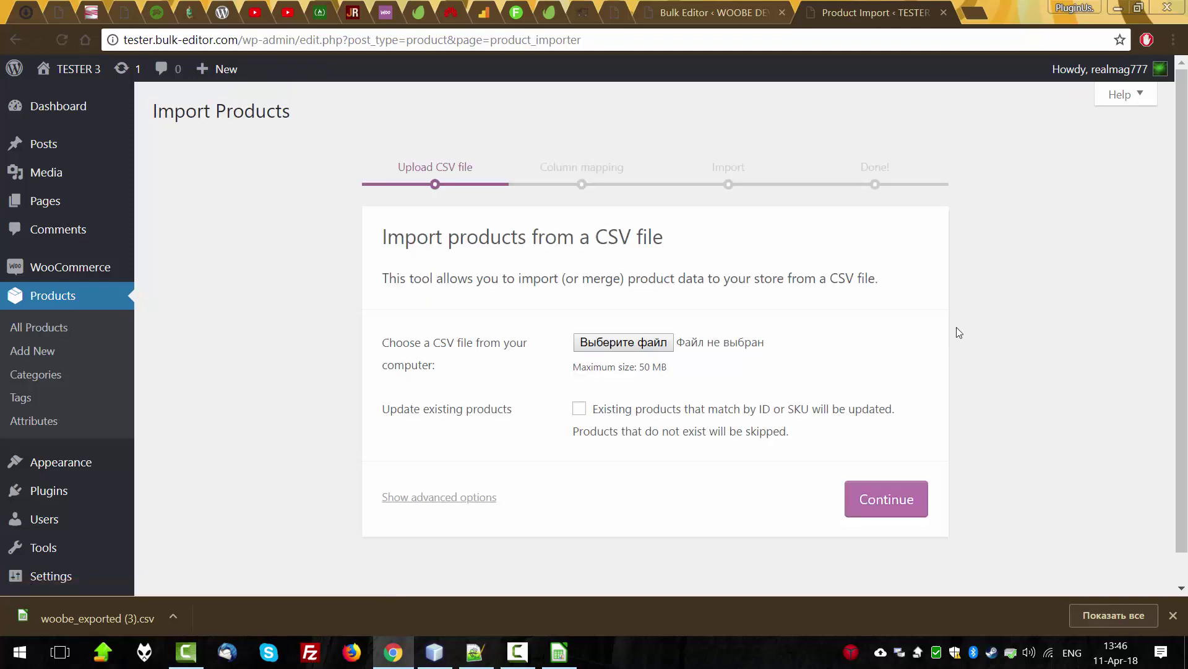
{"action": "left_click", "coordinate": [655, 356]}
{"action": "type", "text": "w"}
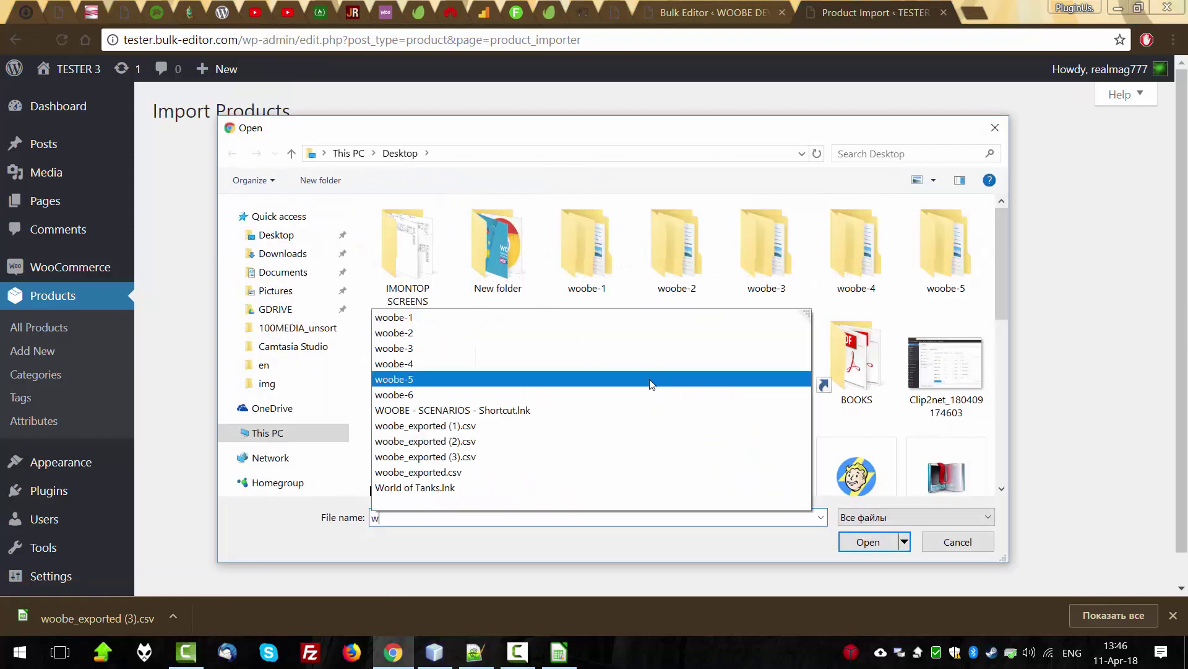
{"action": "type", "text": "o"}
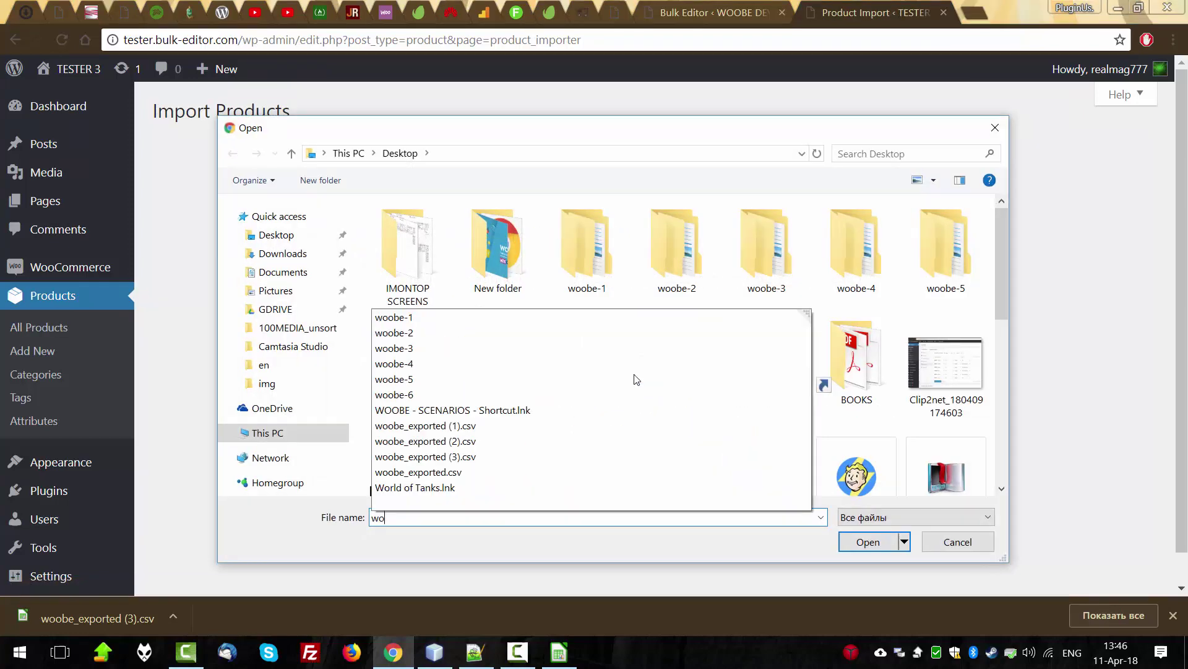
{"action": "left_click", "coordinate": [433, 460]}
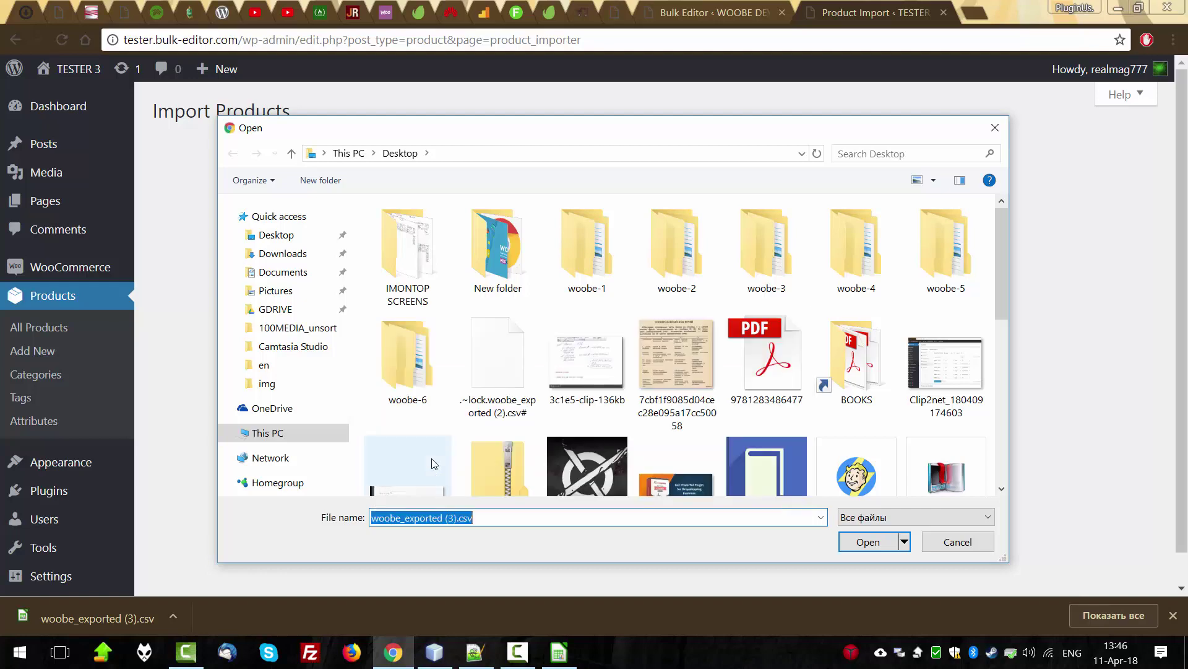
{"action": "left_click", "coordinate": [860, 542]}
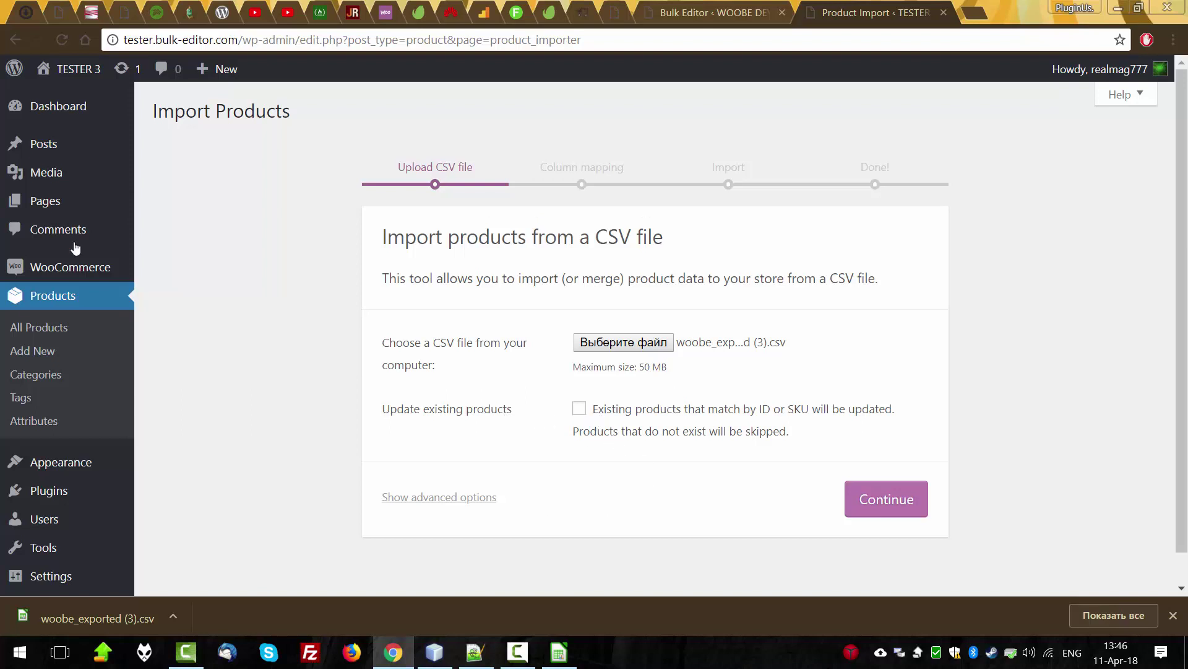
{"action": "left_click", "coordinate": [879, 505]}
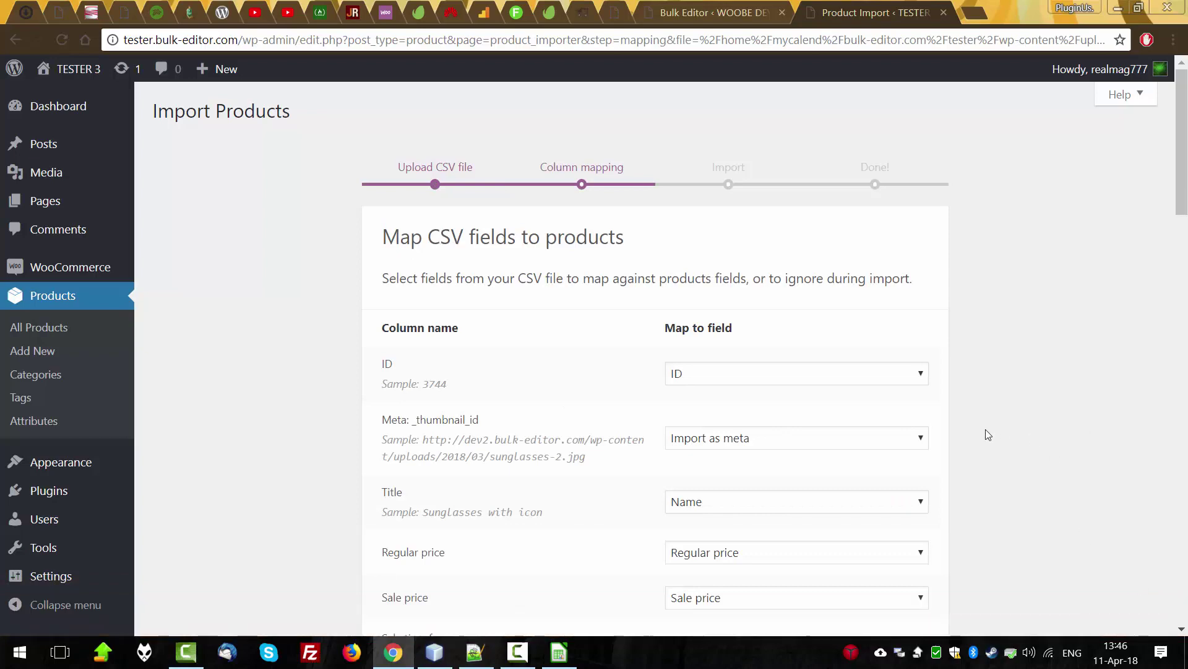
- Map the Gallery column to Images, checking its sample image URLs
{"action": "scroll", "coordinate": [989, 436], "scroll_direction": "down", "scroll_amount": 1}
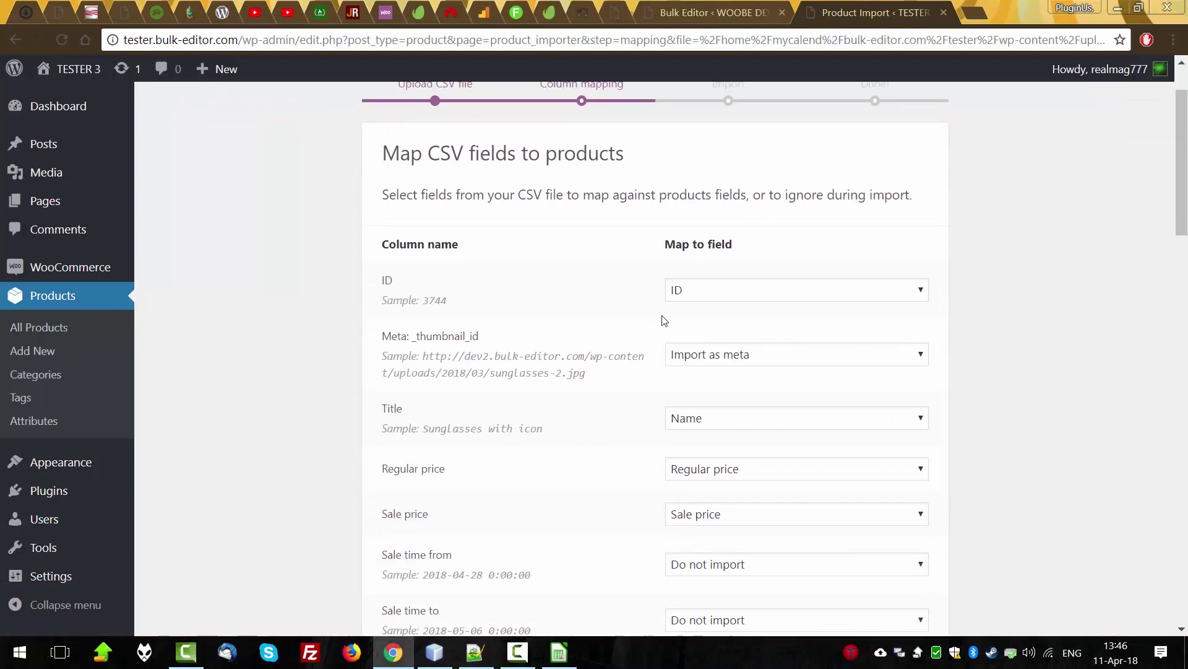
{"action": "scroll", "coordinate": [644, 469], "scroll_direction": "down", "scroll_amount": 4}
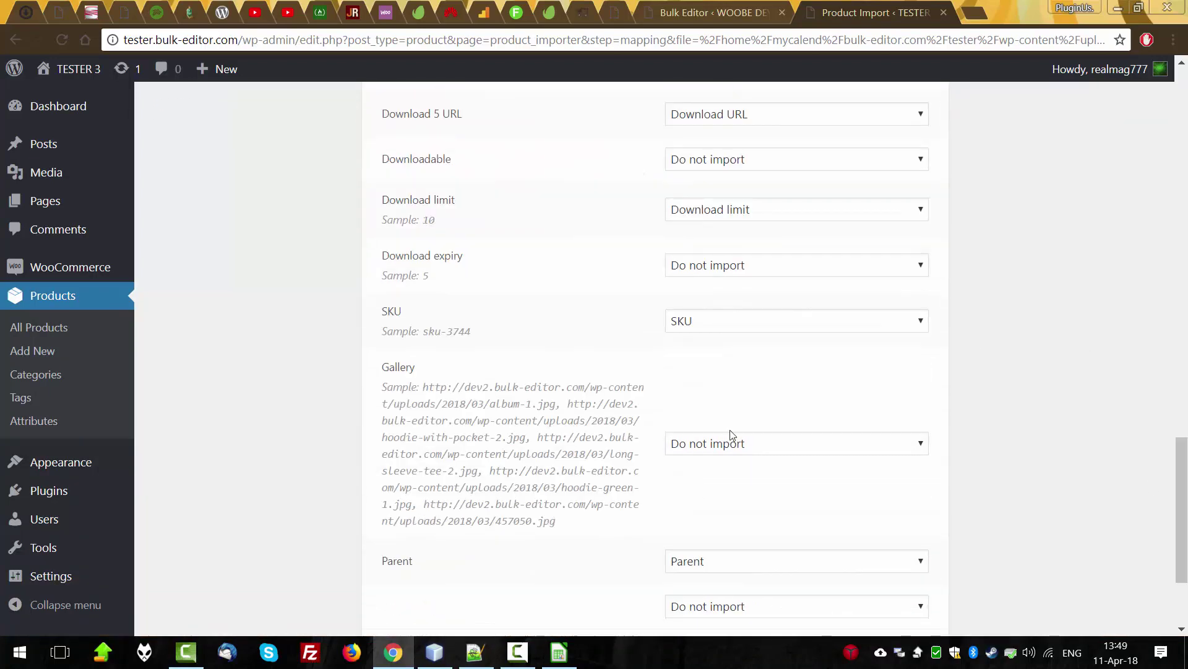
{"action": "left_click", "coordinate": [744, 446]}
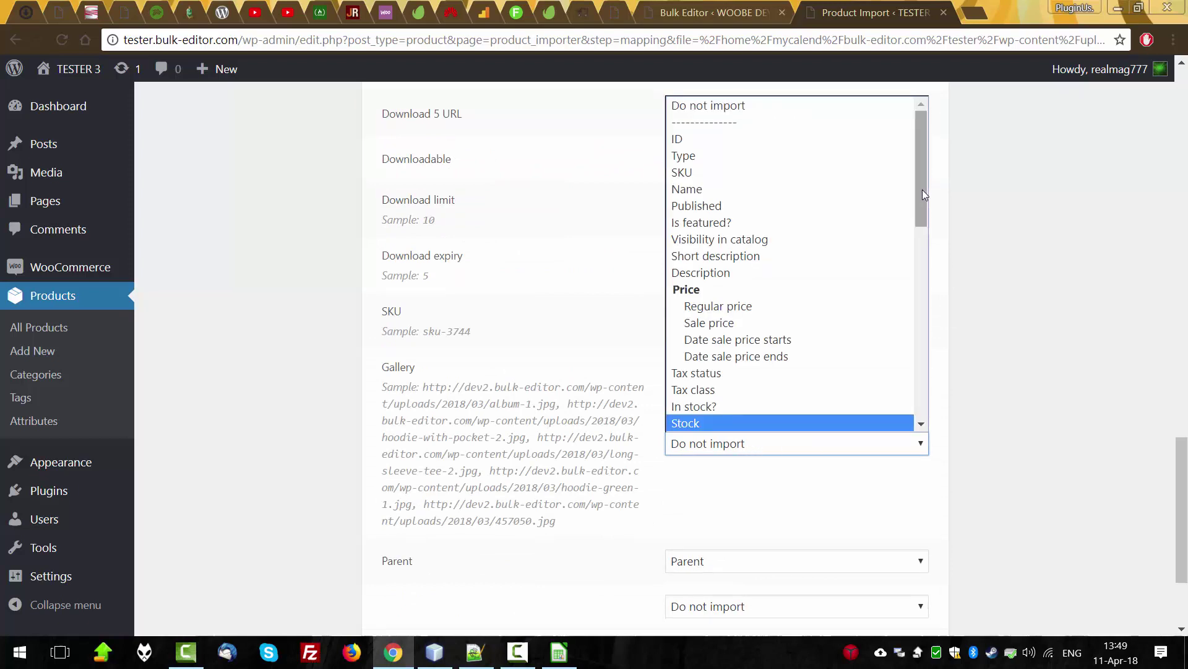
{"action": "left_click_drag", "start_coordinate": [922, 190], "coordinate": [938, 284]}
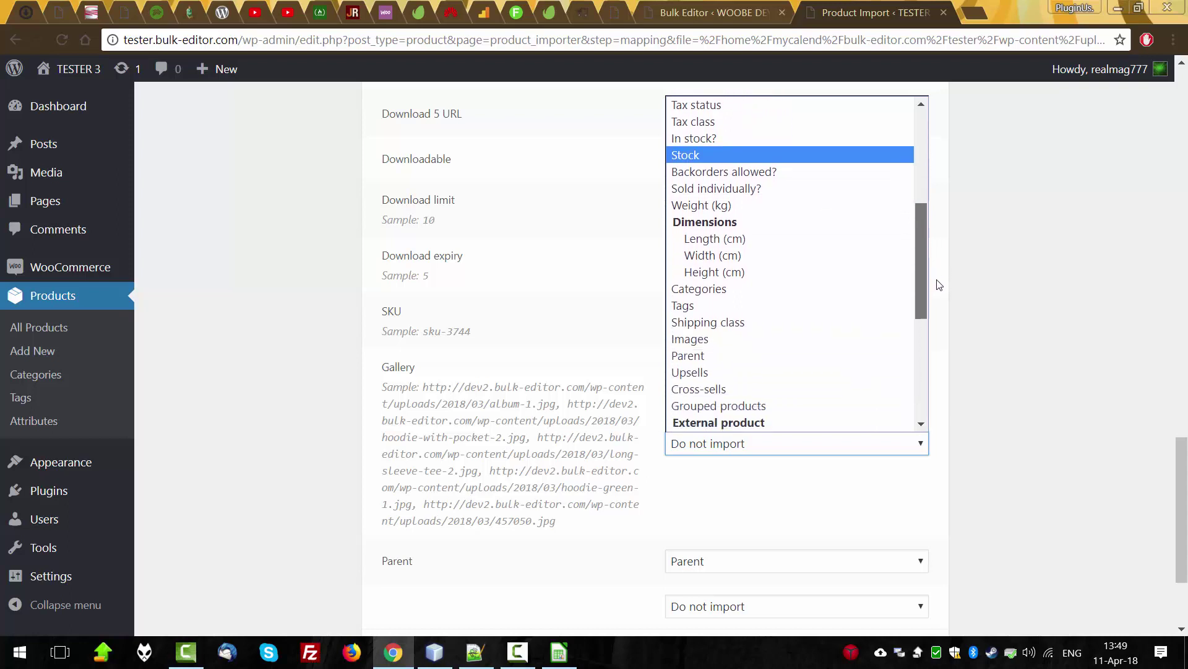
{"action": "left_click", "coordinate": [712, 337]}
{"action": "left_click_drag", "start_coordinate": [379, 366], "coordinate": [802, 530]}
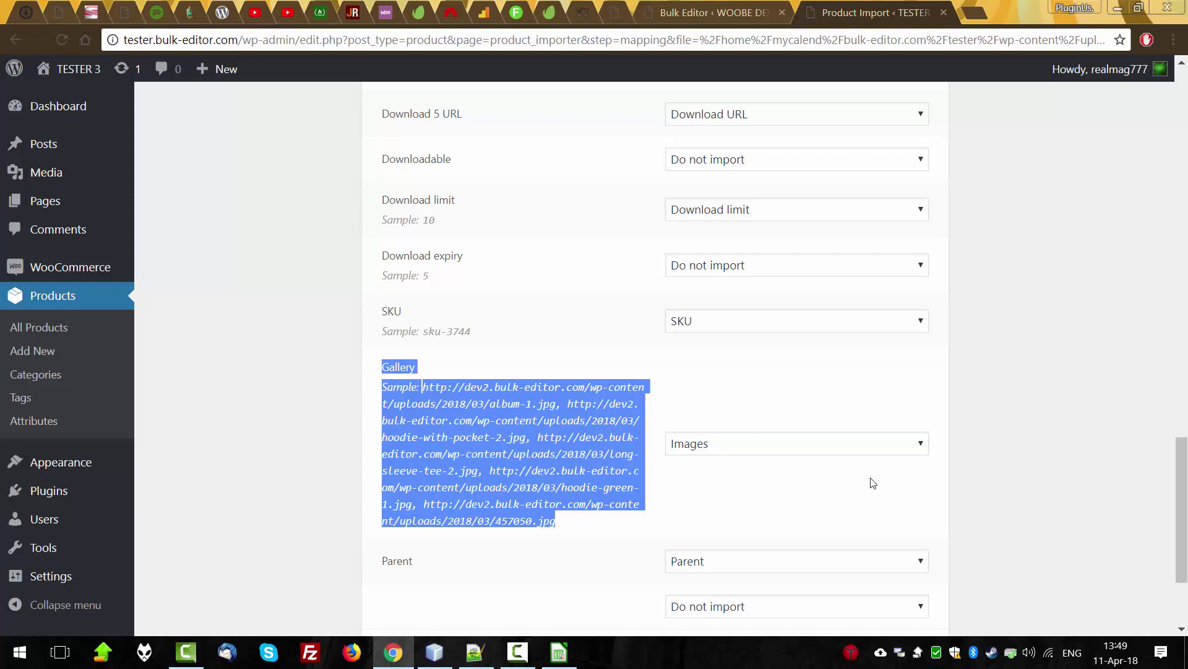
{"action": "scroll", "coordinate": [873, 483], "scroll_direction": "down", "scroll_amount": 3}
{"action": "scroll", "coordinate": [870, 481], "scroll_direction": "up", "scroll_amount": 3}
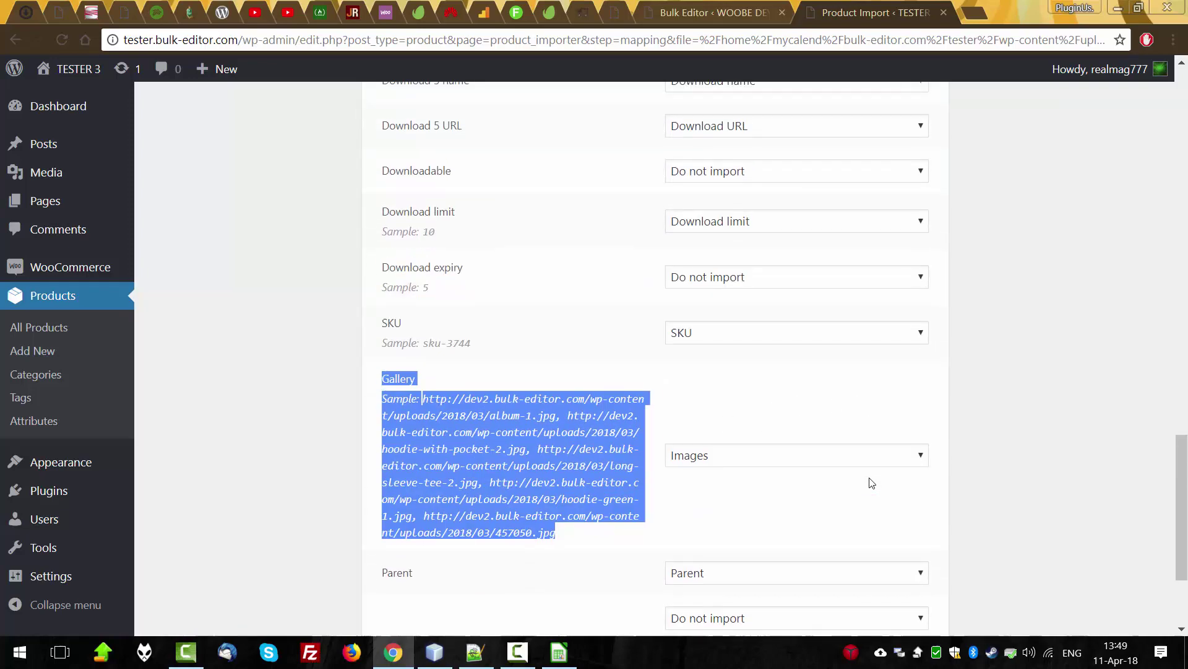
{"action": "scroll", "coordinate": [861, 478], "scroll_direction": "up", "scroll_amount": 3}
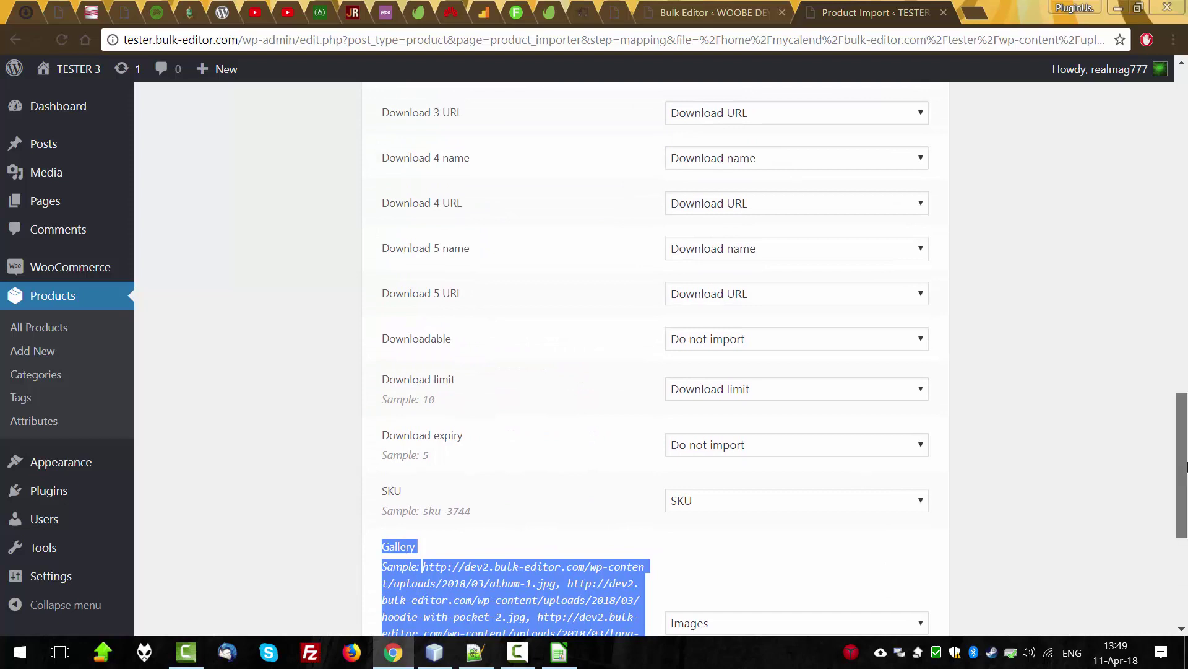
{"action": "left_click_drag", "start_coordinate": [1184, 472], "coordinate": [1187, 268]}
- Map Sale time from and Sale time to to the sale price start and end dates, then run the importer
{"action": "left_click", "coordinate": [723, 180]}
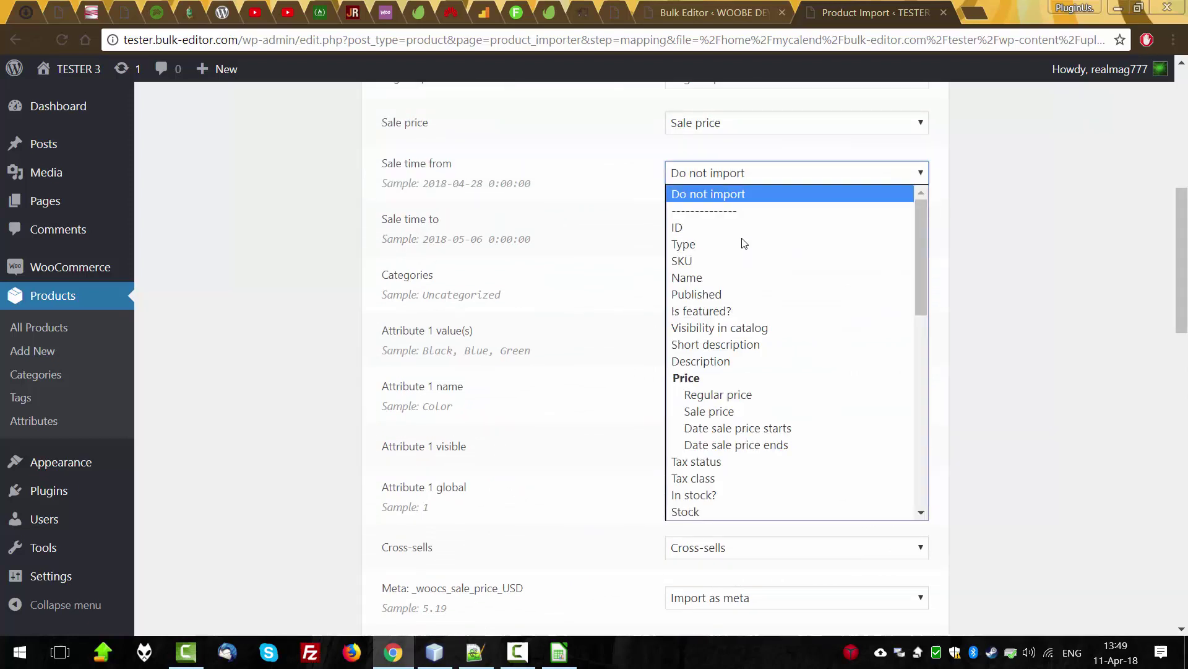
{"action": "left_click", "coordinate": [736, 428]}
{"action": "left_click", "coordinate": [721, 229]}
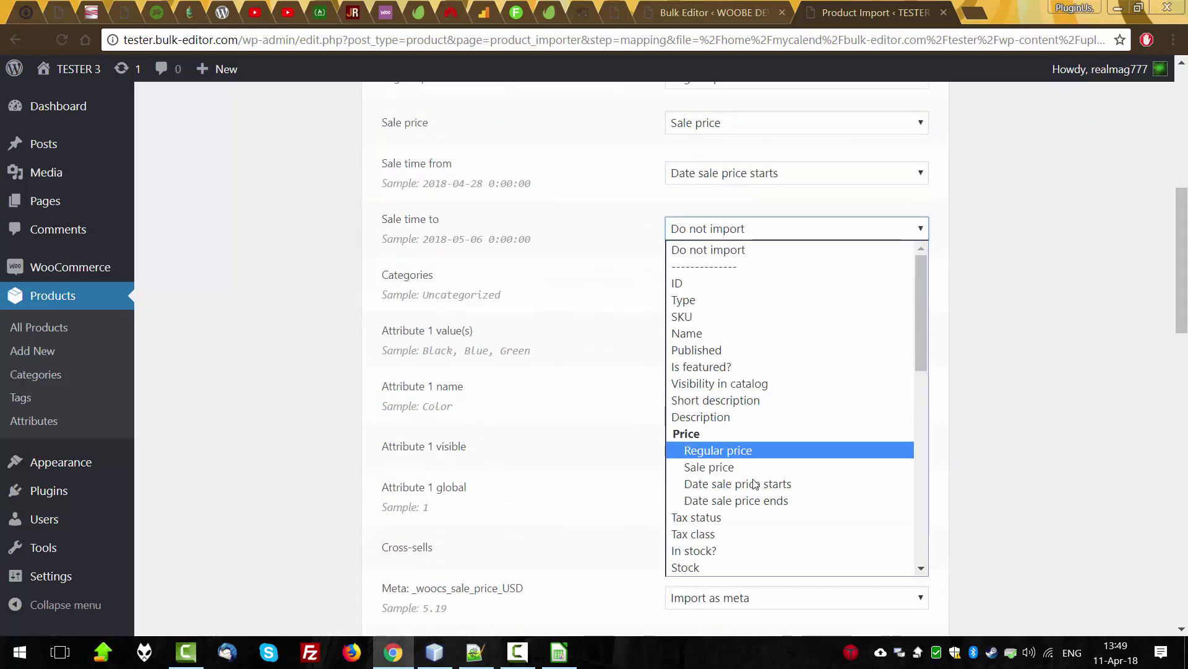
{"action": "left_click", "coordinate": [757, 500]}
{"action": "left_click_drag", "start_coordinate": [1182, 260], "coordinate": [1182, 221]}
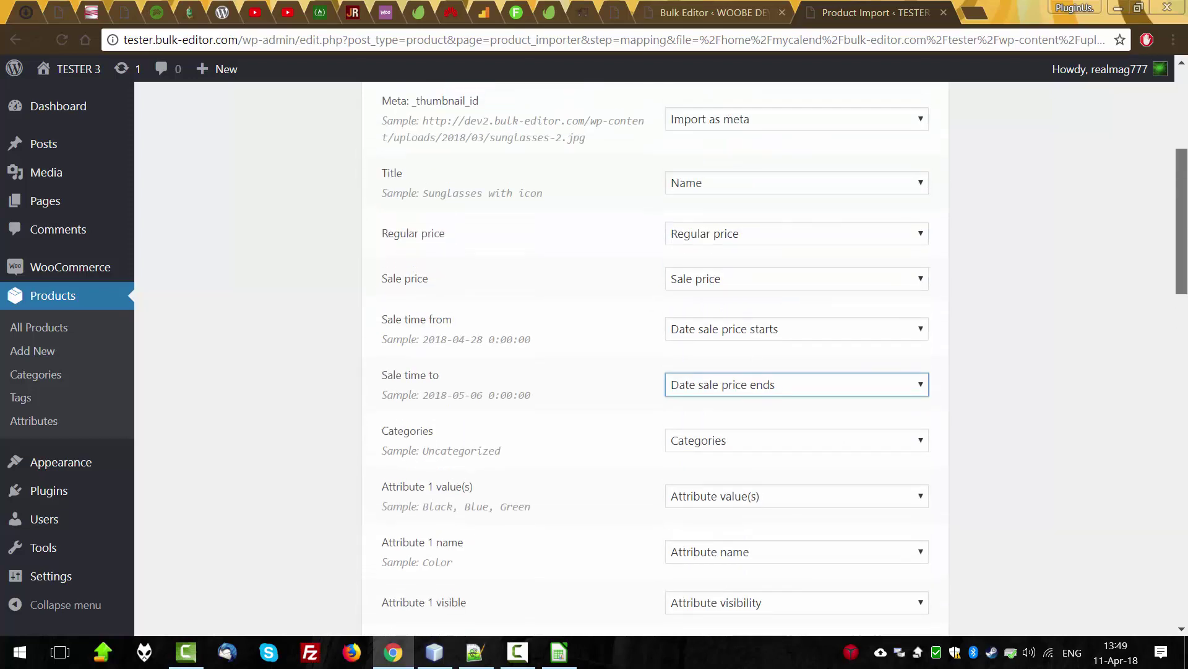
{"action": "scroll", "coordinate": [926, 555], "scroll_direction": "down", "scroll_amount": 15}
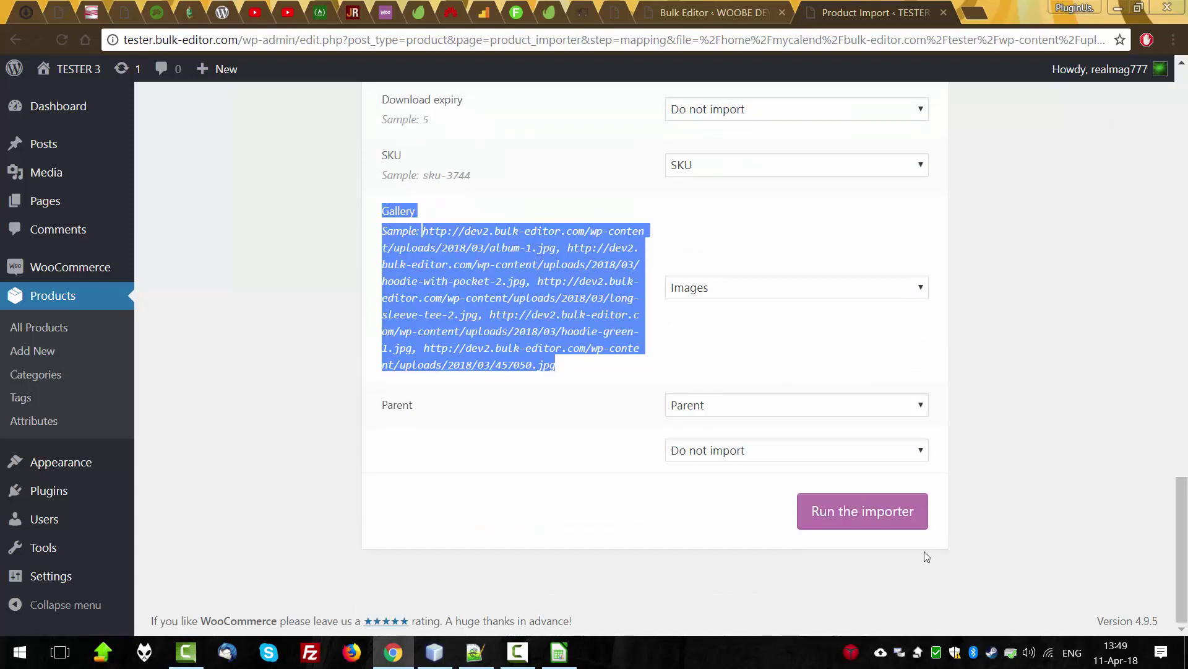
{"action": "left_click", "coordinate": [899, 517]}
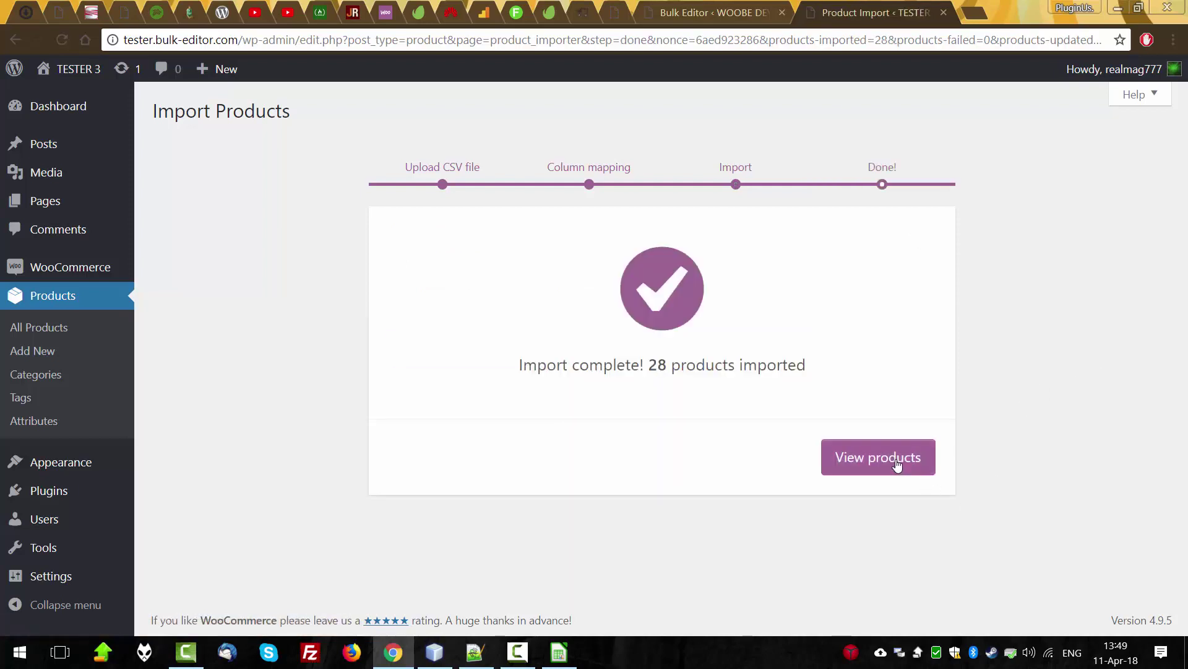
- Check the imported VNeck TShirt variation SKUs in the list, then open Hoodie with Pocket (Copy)
{"action": "left_click", "coordinate": [897, 464]}
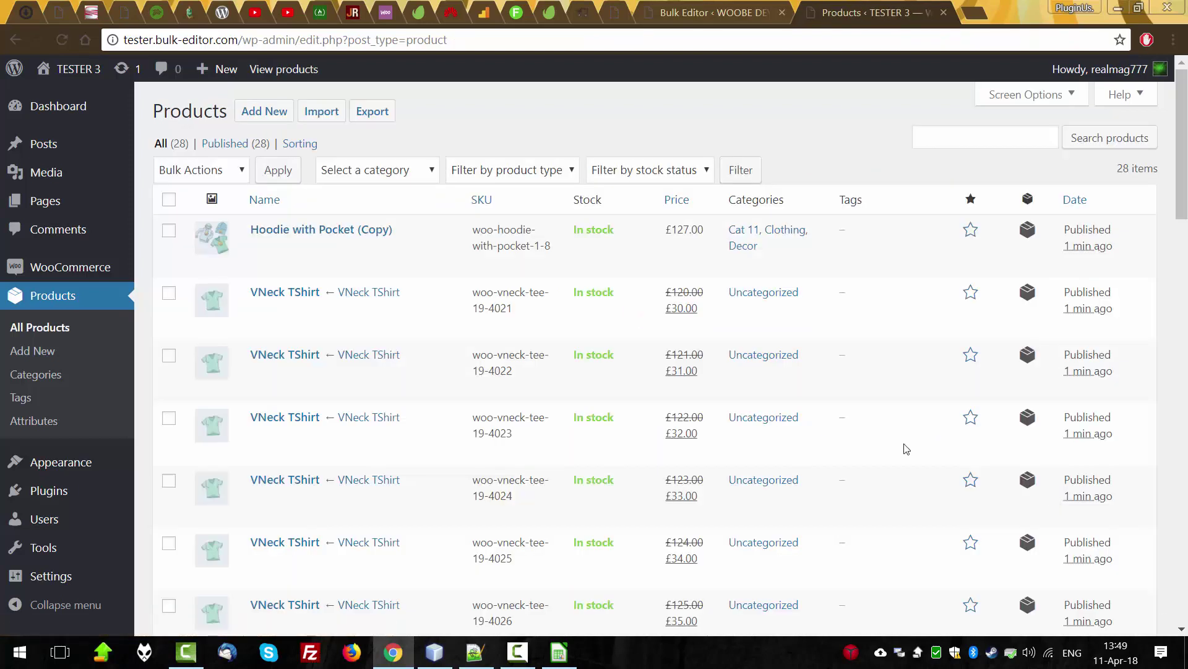
{"action": "left_click_drag", "start_coordinate": [1187, 165], "coordinate": [1187, 131]}
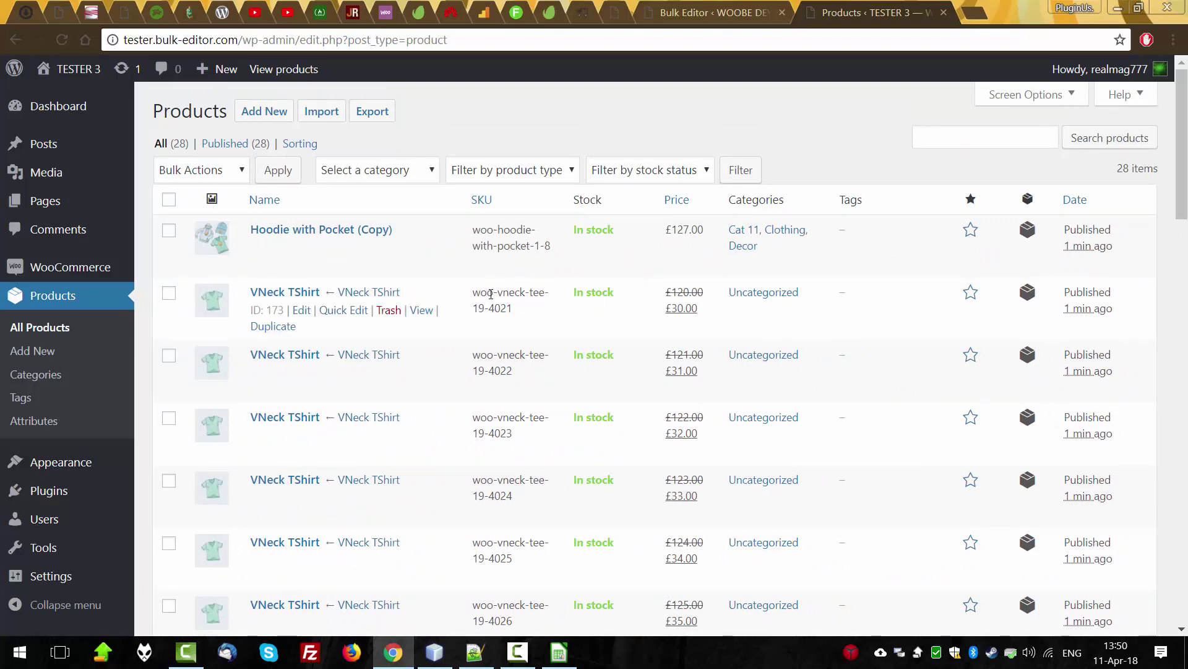
{"action": "left_click_drag", "start_coordinate": [481, 291], "coordinate": [518, 310]}
{"action": "left_click_drag", "start_coordinate": [518, 374], "coordinate": [490, 371]}
{"action": "scroll", "coordinate": [532, 517], "scroll_direction": "down", "scroll_amount": 15}
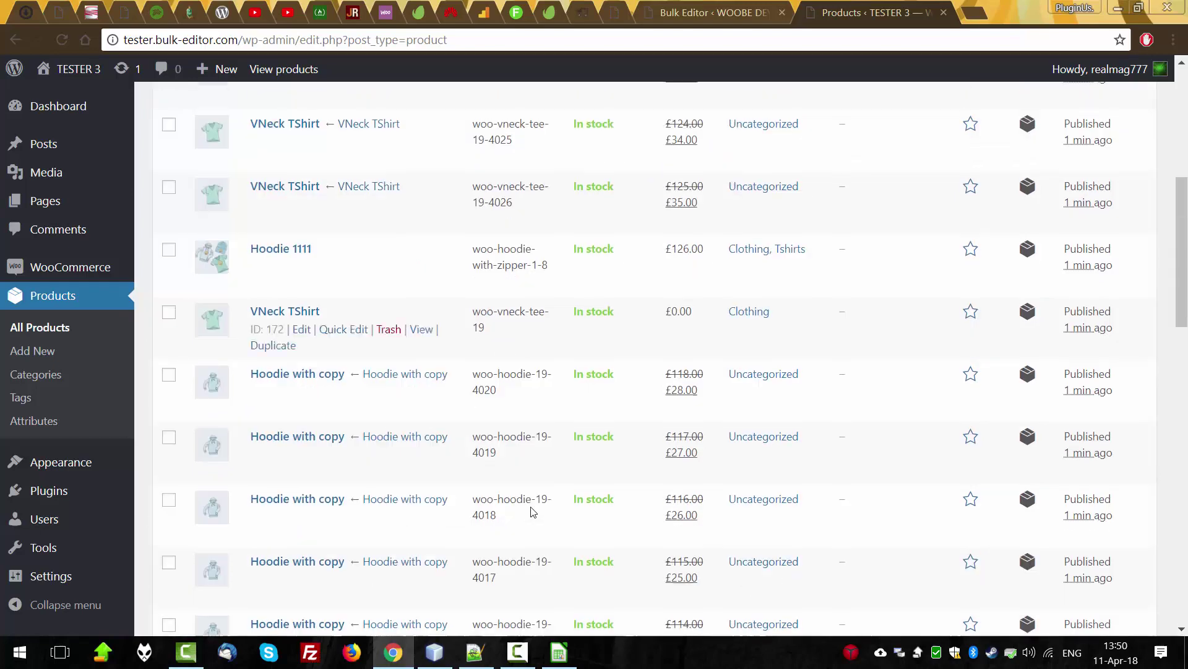
{"action": "left_click_drag", "start_coordinate": [488, 454], "coordinate": [519, 454]}
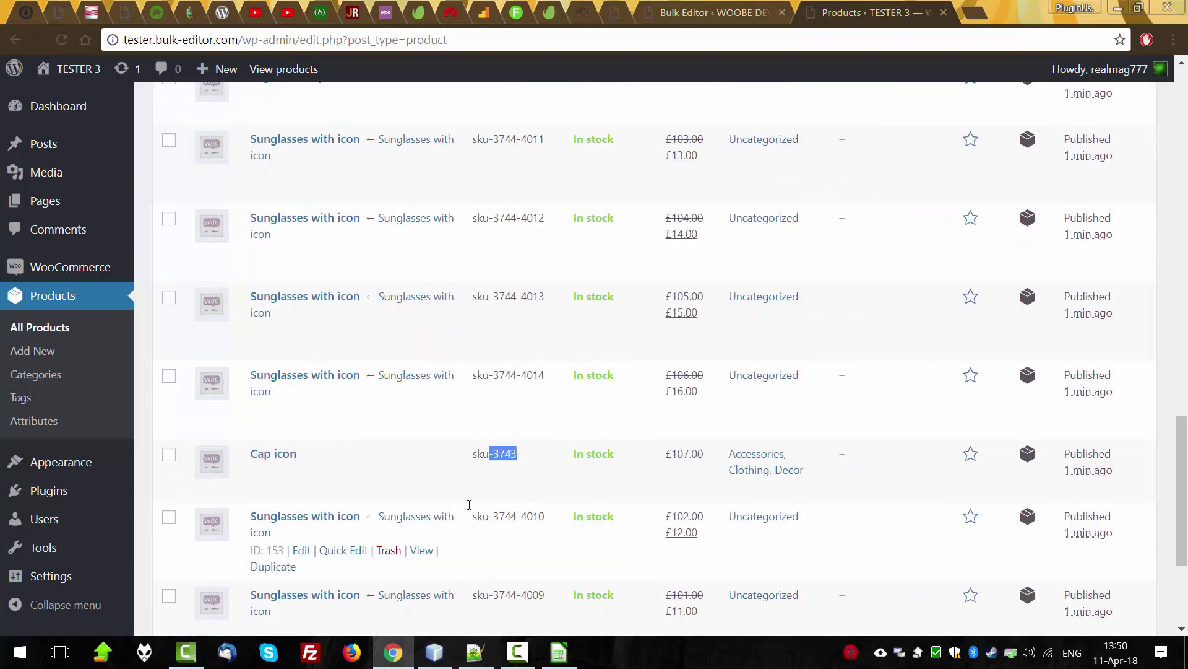
{"action": "left_click_drag", "start_coordinate": [494, 517], "coordinate": [544, 516]}
{"action": "mouse_move", "coordinate": [1187, 471]}
{"action": "left_mouse_down"}
{"action": "mouse_move", "coordinate": [1187, 506]}
{"action": "mouse_move", "coordinate": [1187, 472]}
{"action": "left_mouse_up"}
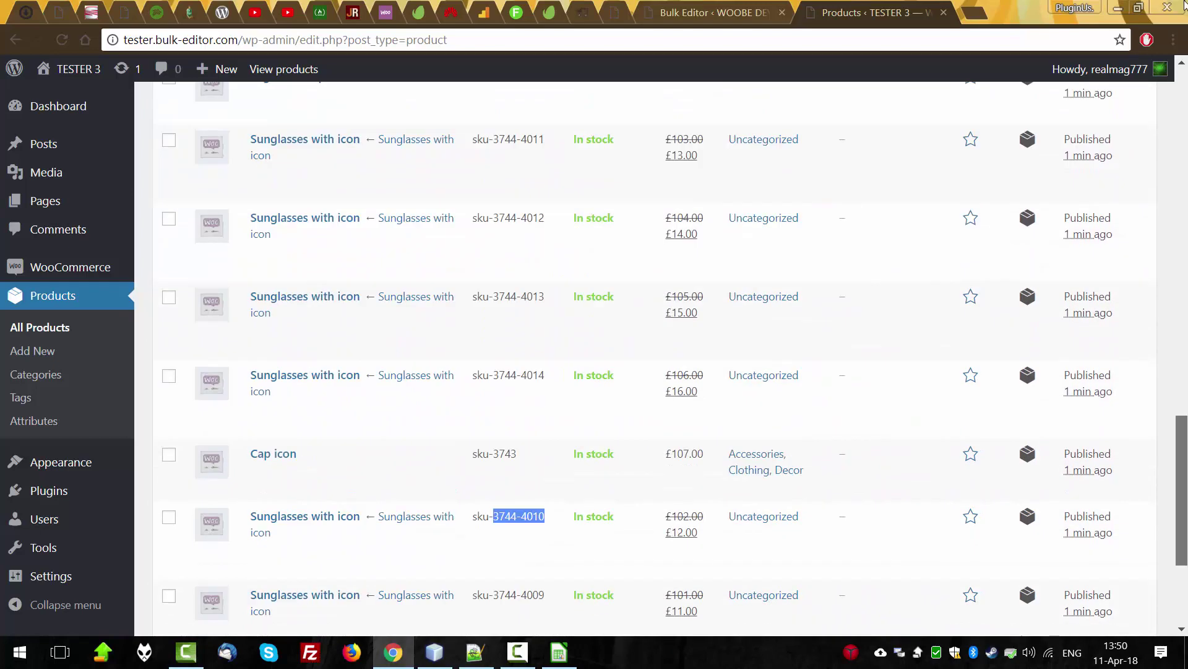
{"action": "scroll", "coordinate": [307, 232], "scroll_direction": "up", "scroll_amount": 20}
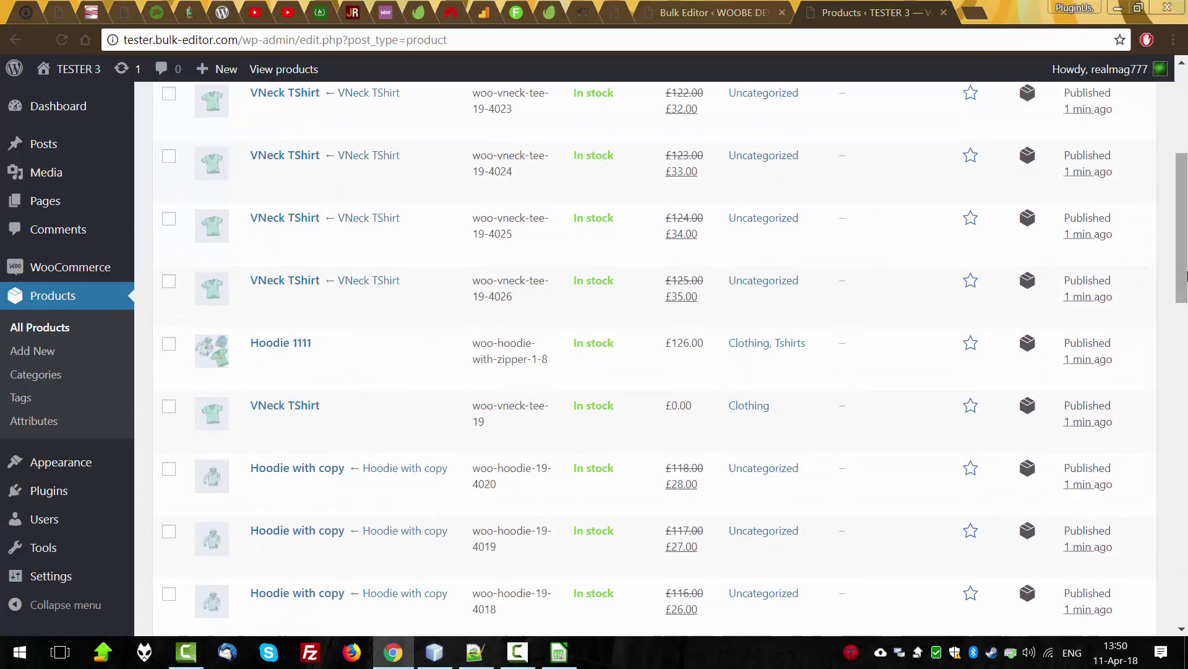
{"action": "left_click", "coordinate": [308, 231]}
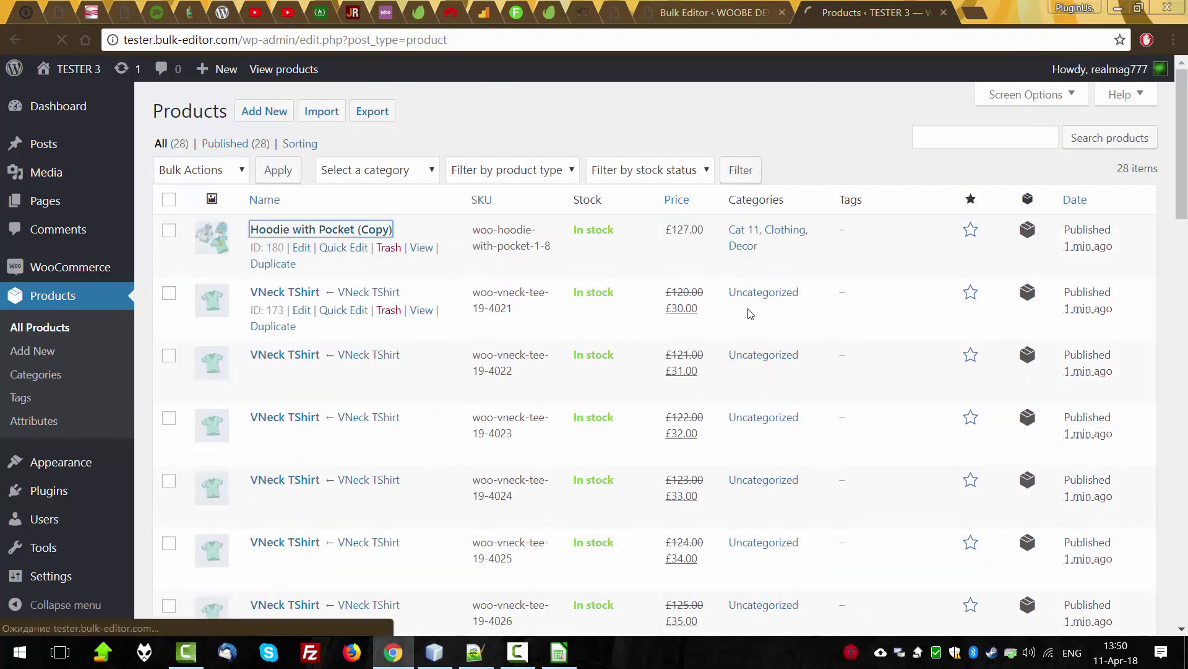
- Check the hoodie's regular price 127, sale price, sale schedule dates and product title
{"action": "left_click_drag", "start_coordinate": [1177, 311], "coordinate": [1177, 625]}
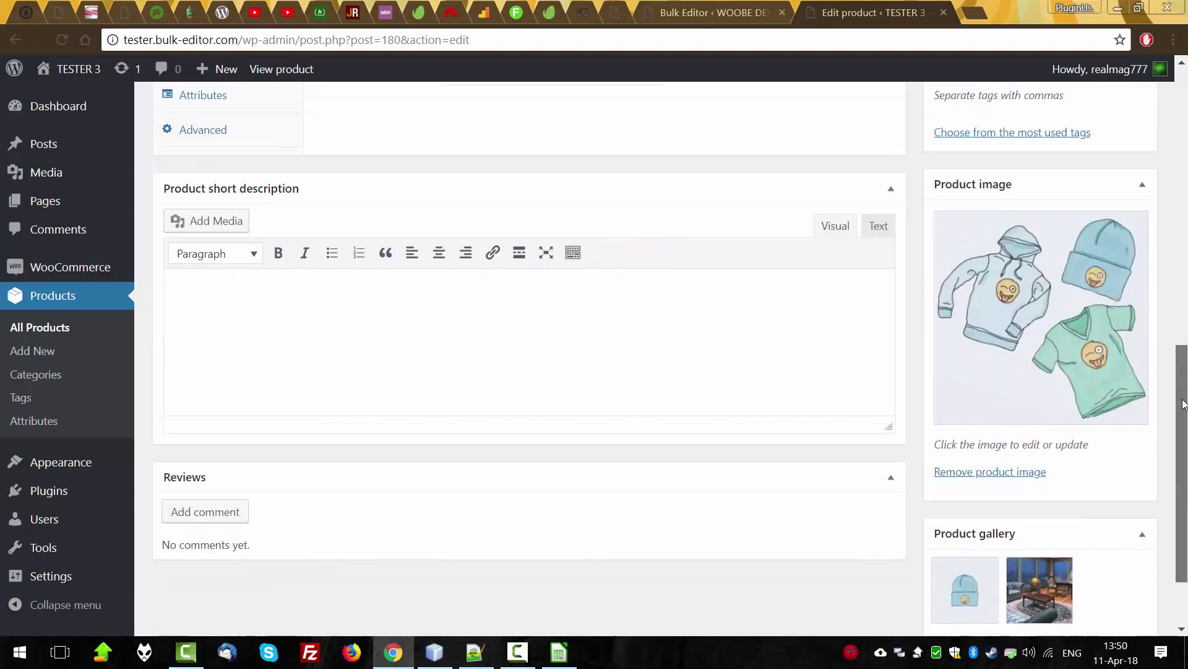
{"action": "left_click_drag", "start_coordinate": [1184, 493], "coordinate": [1183, 256]}
{"action": "double_click", "coordinate": [454, 445]}
{"action": "key", "text": "Tab"}
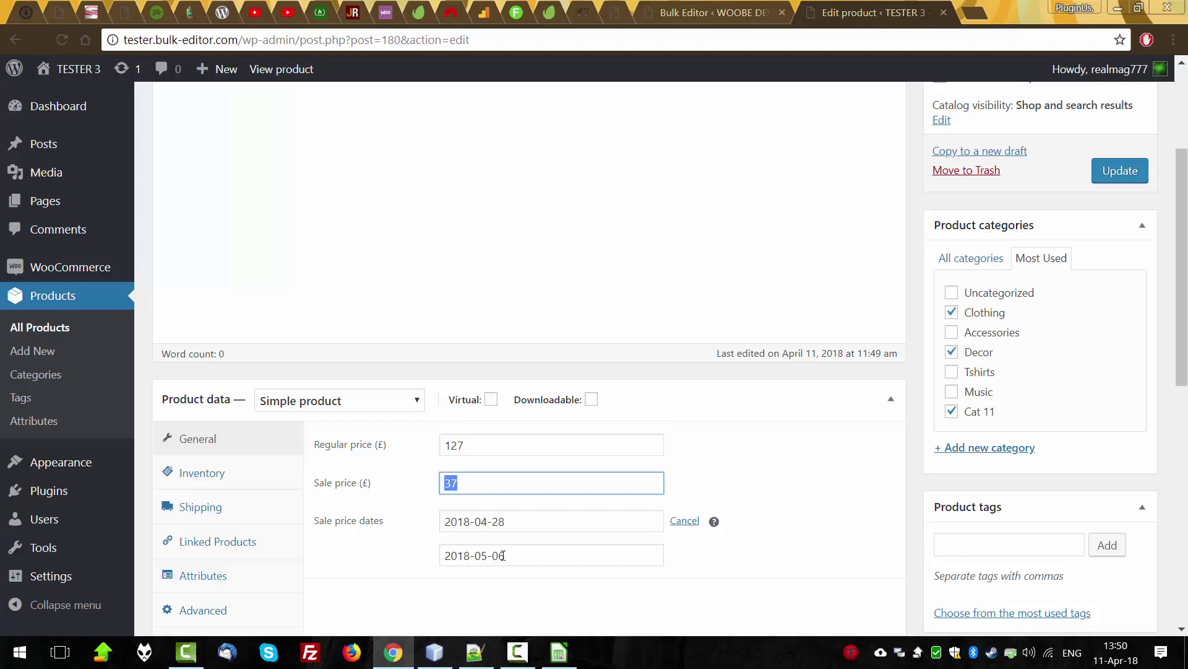
{"action": "left_click", "coordinate": [512, 522]}
{"action": "key", "text": "Tab"}
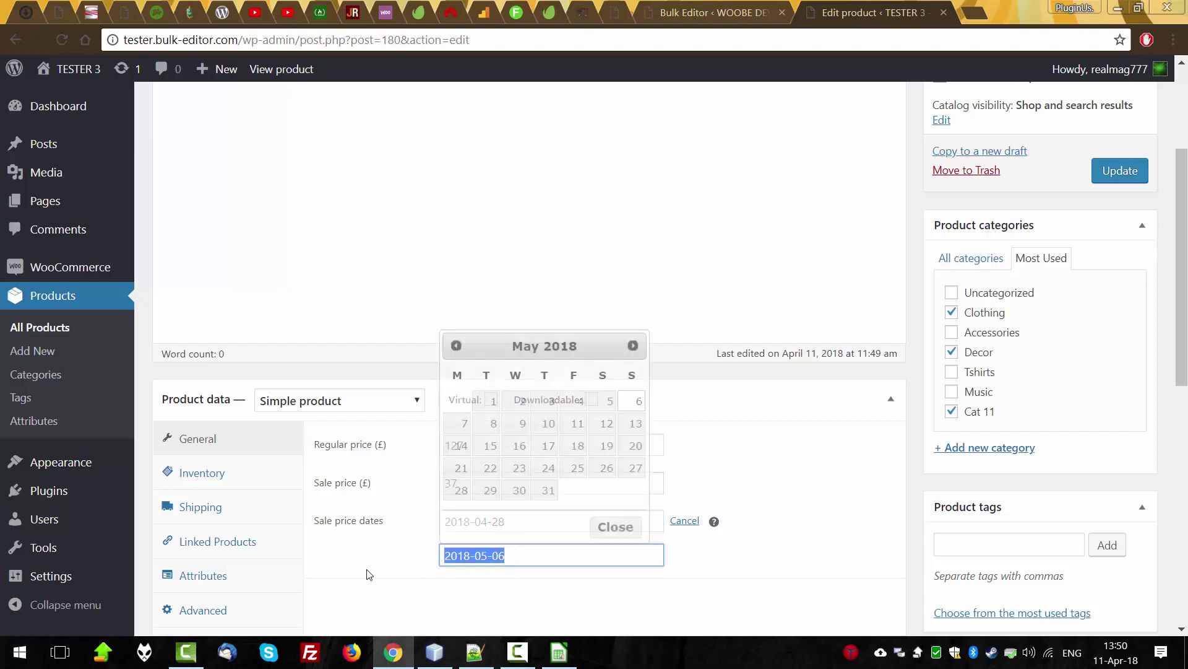
{"action": "left_click", "coordinate": [305, 204]}
{"action": "scroll", "coordinate": [393, 292], "scroll_direction": "up", "scroll_amount": 3}
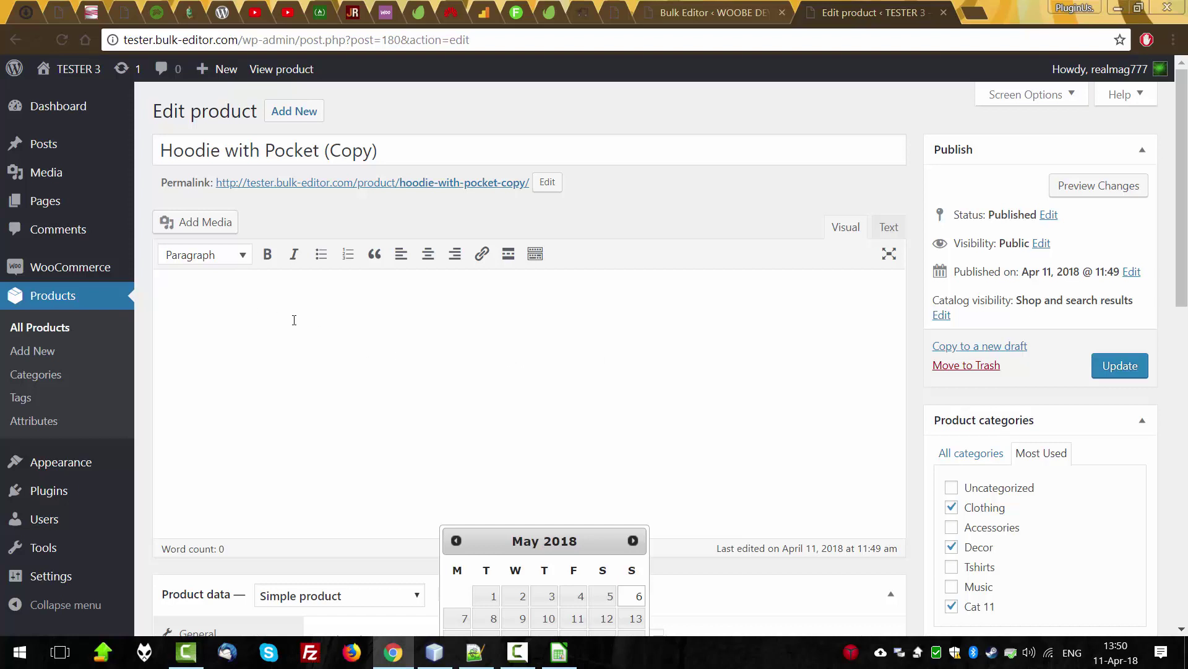
{"action": "left_click", "coordinate": [737, 568]}
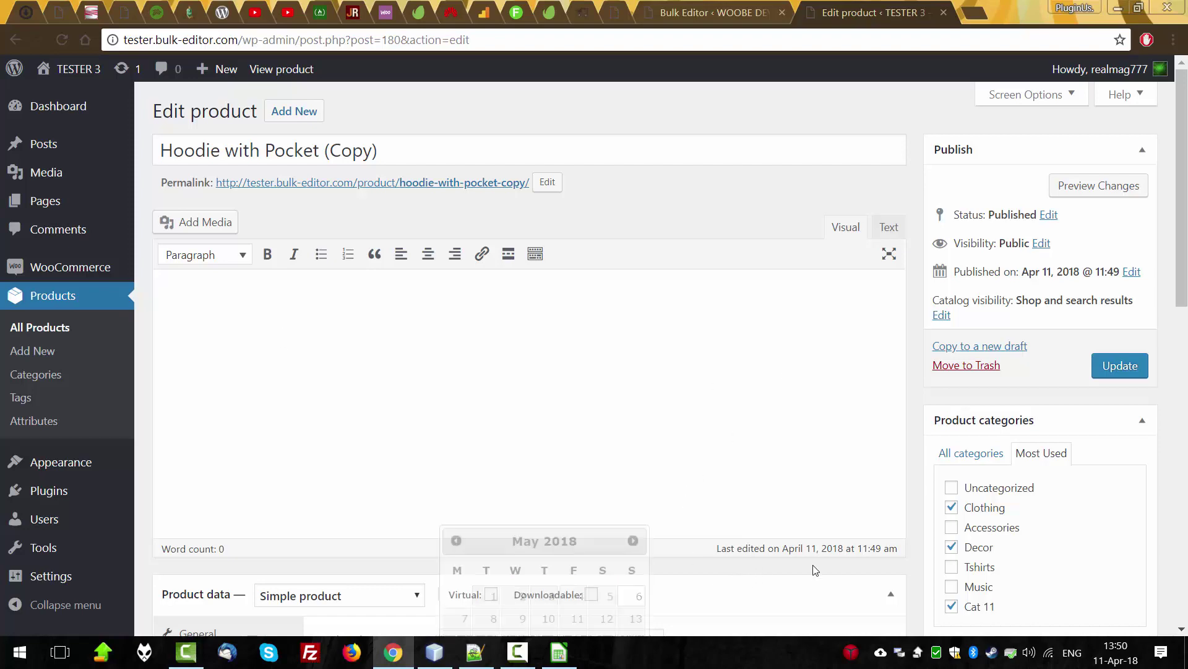
{"action": "triple_click", "coordinate": [376, 147]}
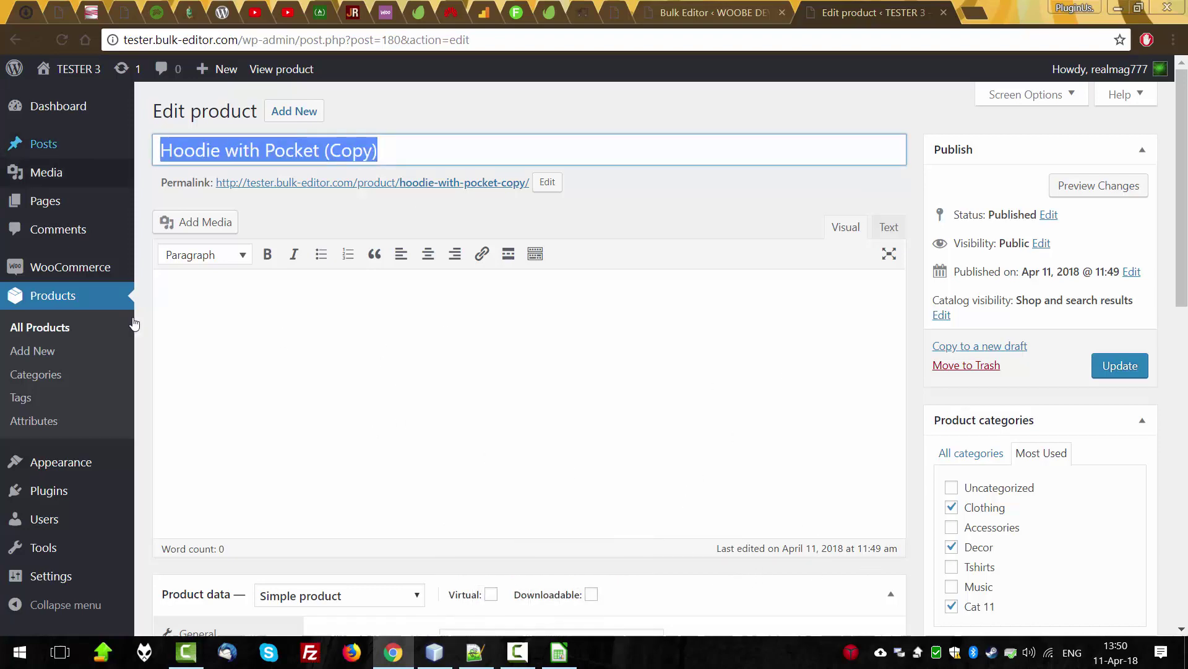
- Review the hoodie's Inventory, Shipping, Attributes and Linked Products data
{"action": "scroll", "coordinate": [425, 377], "scroll_direction": "down", "scroll_amount": 5}
{"action": "left_click", "coordinate": [189, 340]}
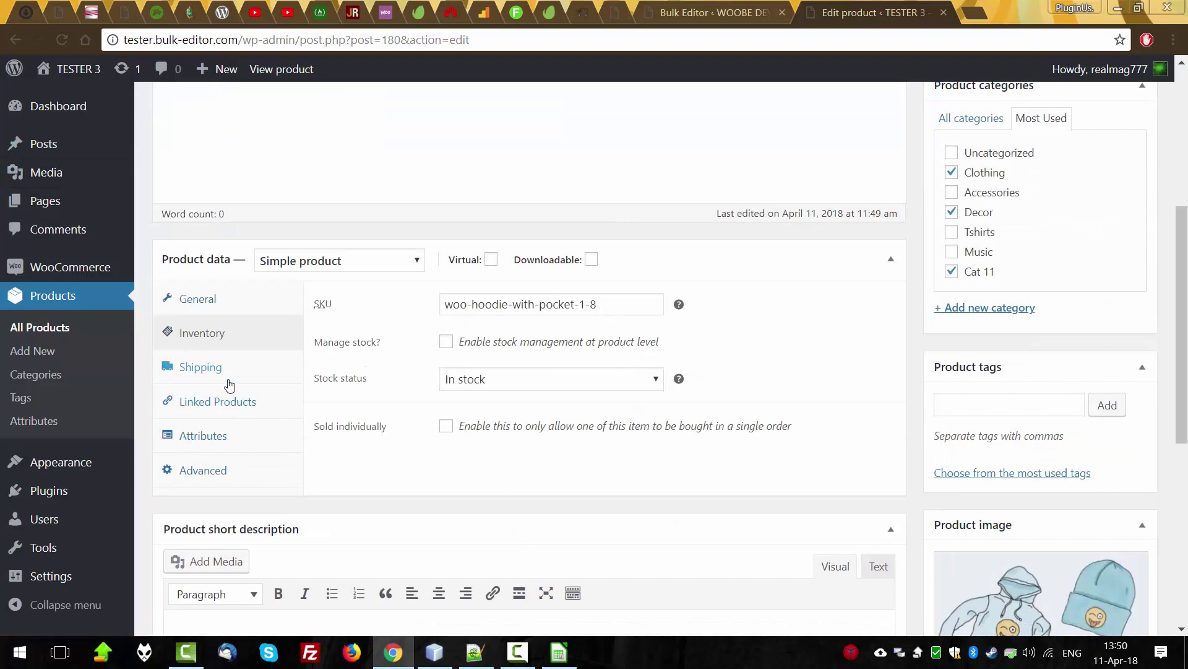
{"action": "left_click", "coordinate": [205, 372]}
{"action": "left_click", "coordinate": [213, 403]}
{"action": "left_click", "coordinate": [204, 436]}
{"action": "scroll", "coordinate": [1011, 203], "scroll_direction": "up", "scroll_amount": 2}
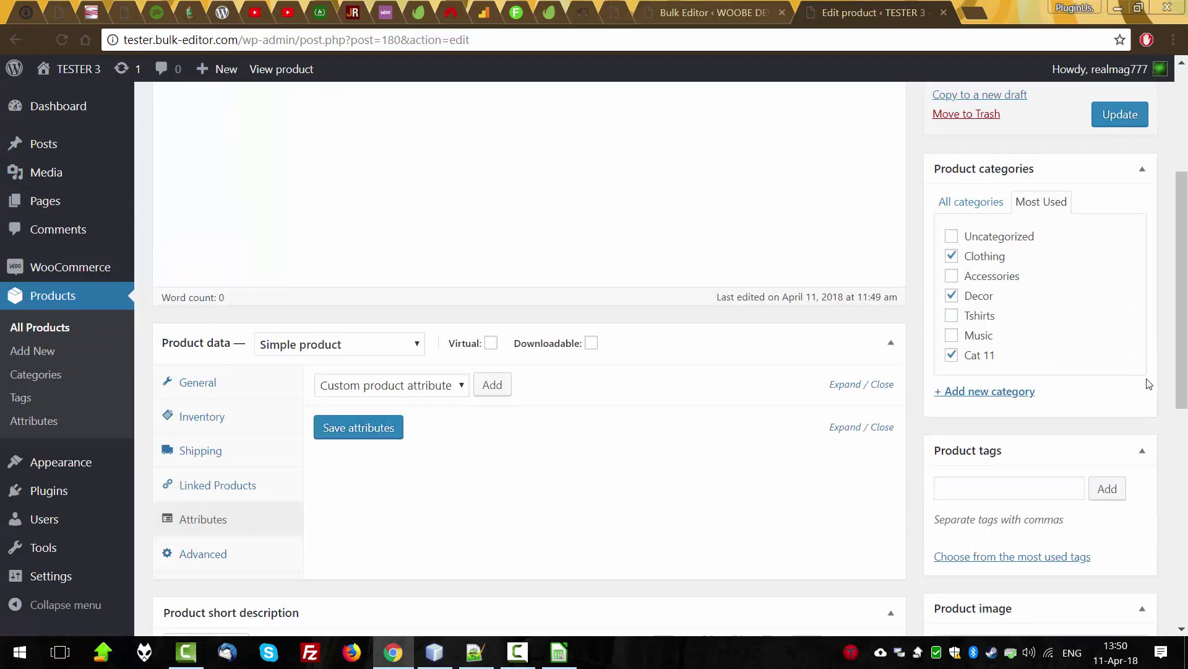
{"action": "scroll", "coordinate": [1159, 395], "scroll_direction": "up", "scroll_amount": 4}
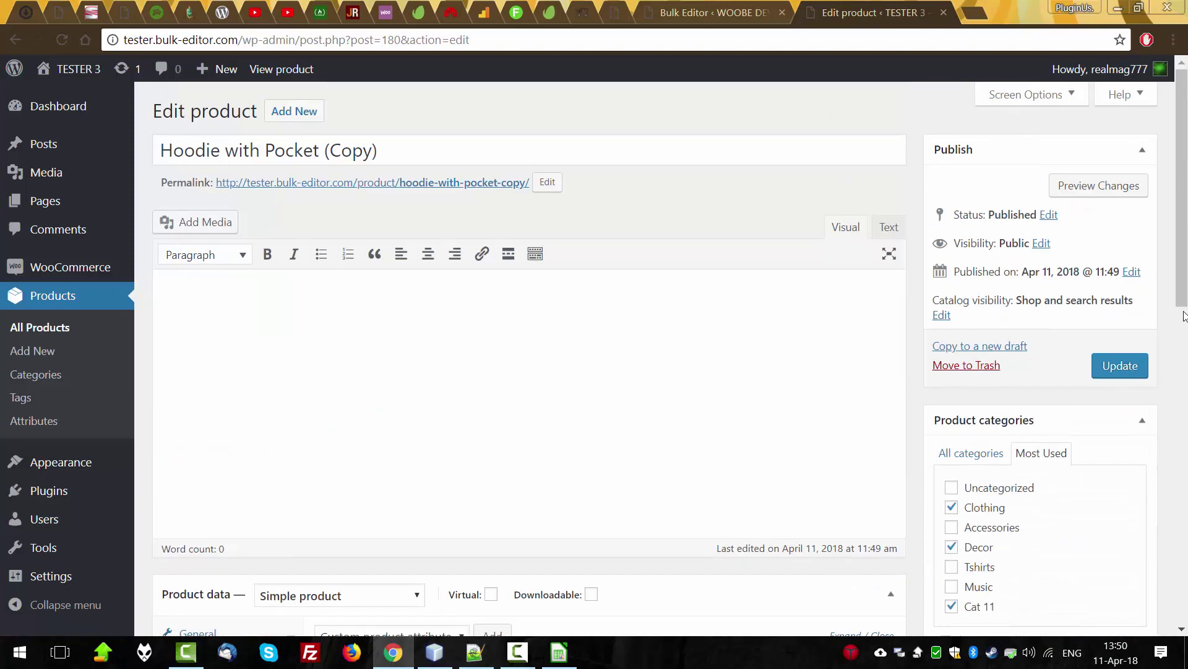
{"action": "left_click_drag", "start_coordinate": [1183, 316], "coordinate": [1184, 474]}
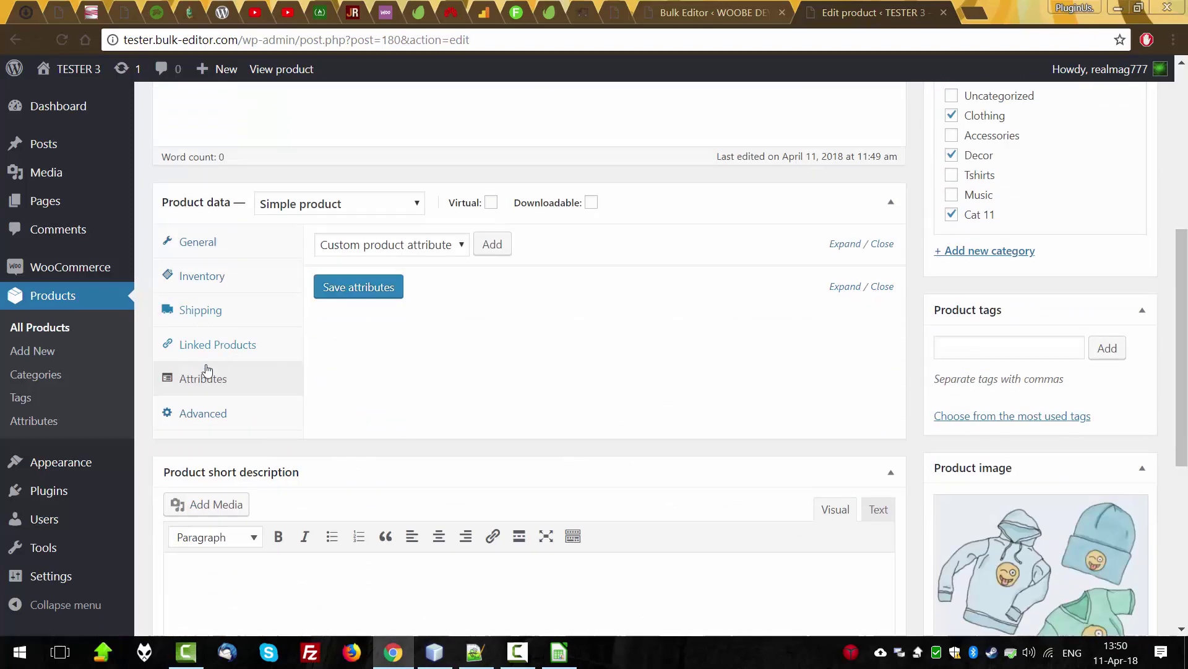
{"action": "left_click", "coordinate": [199, 347]}
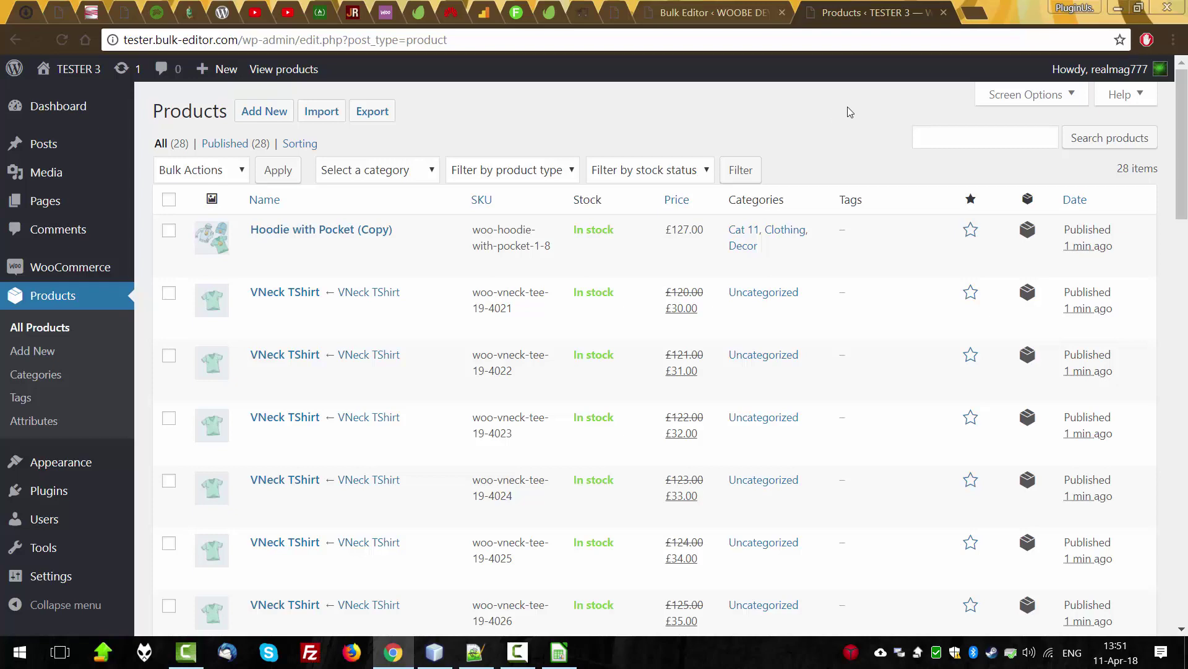
- Open the WooCommerce product importer from WOOBE's Import from CSV link, then return to the export panel
{"action": "left_click", "coordinate": [701, 13]}
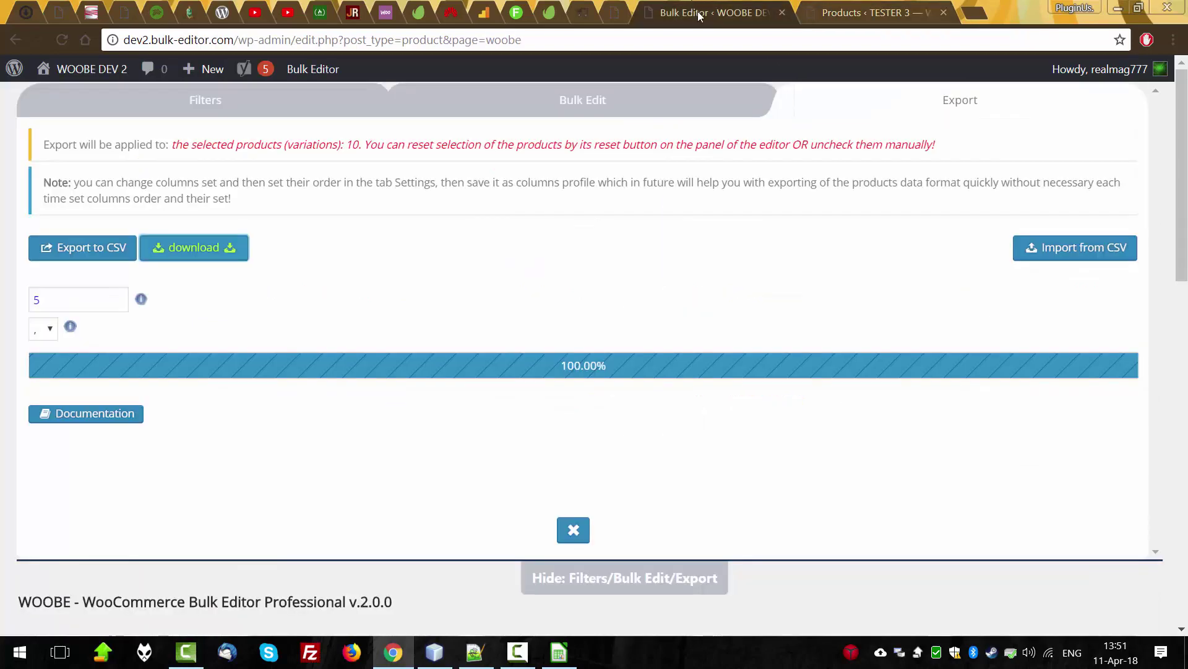
{"action": "left_click", "coordinate": [1048, 251]}
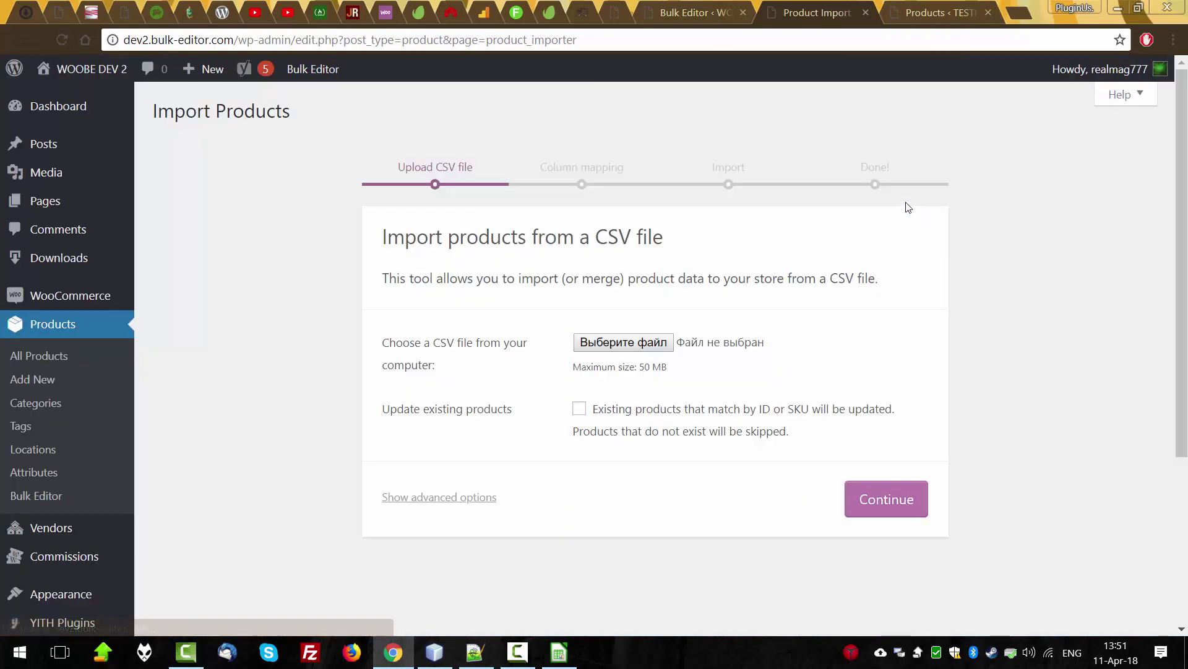
{"action": "left_click", "coordinate": [703, 18]}
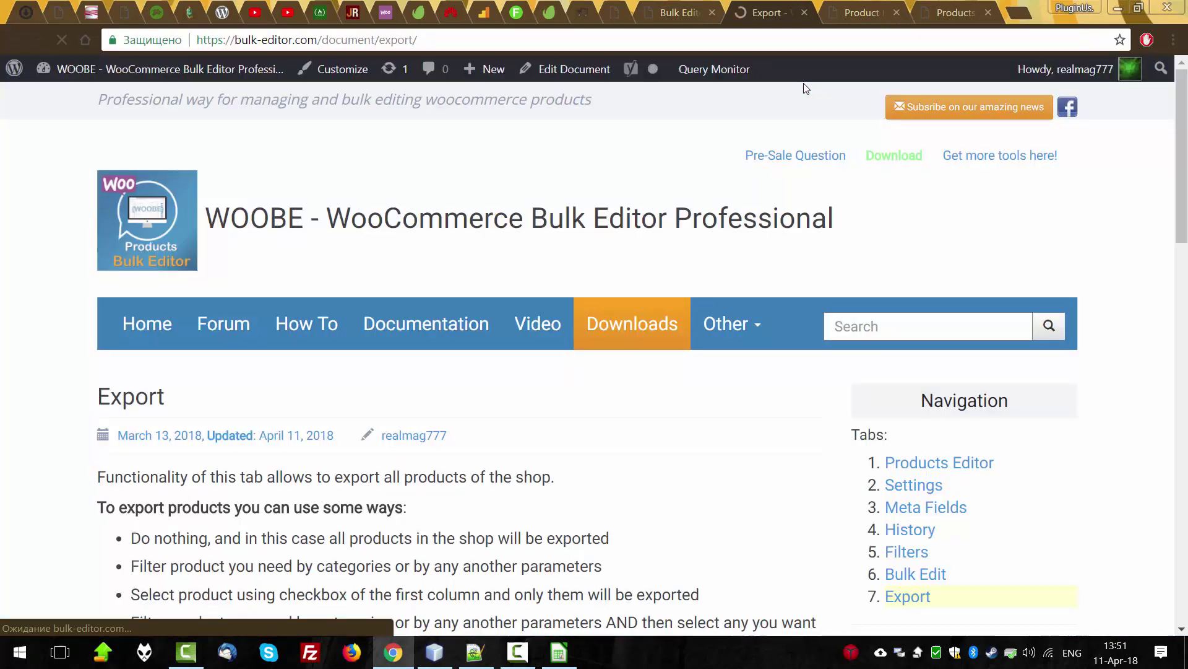
- Read the Export documentation on WooCommerce re-import, max downloads and Gallery thumbnails, highlighting its heading
{"action": "scroll", "coordinate": [195, 443], "scroll_direction": "down", "scroll_amount": 3}
{"action": "scroll", "coordinate": [196, 444], "scroll_direction": "down", "scroll_amount": 20}
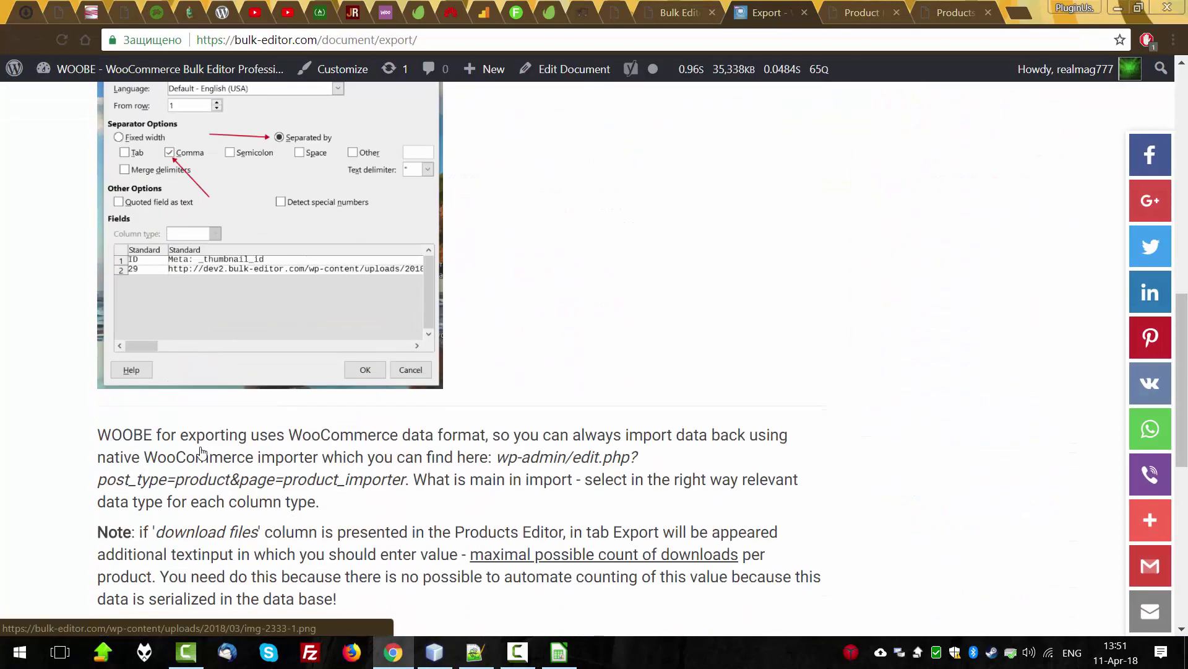
{"action": "scroll", "coordinate": [383, 475], "scroll_direction": "up", "scroll_amount": 20}
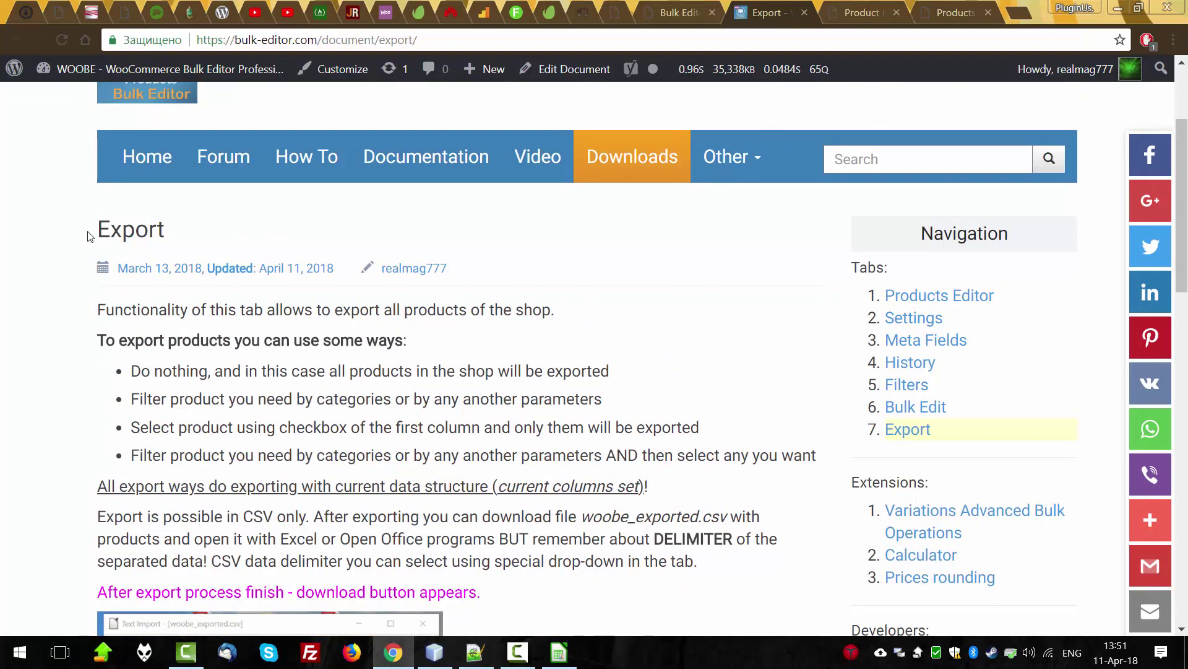
{"action": "left_click_drag", "start_coordinate": [92, 234], "coordinate": [348, 239]}
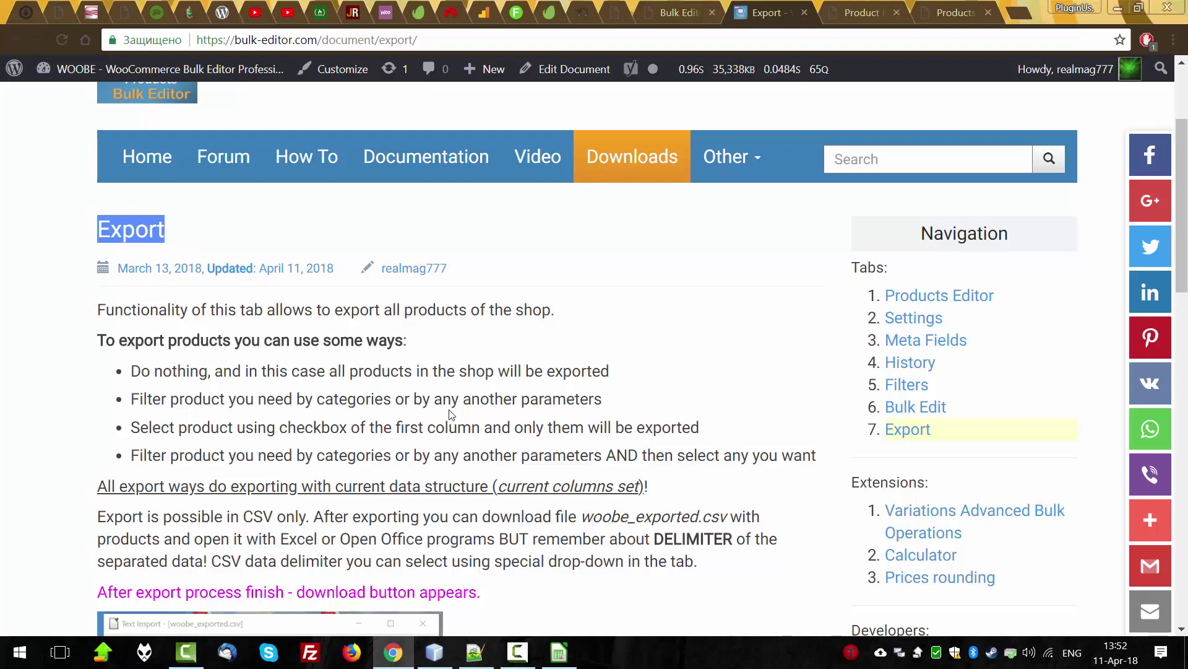
{"action": "scroll", "coordinate": [1184, 238], "scroll_direction": "down", "scroll_amount": 5}
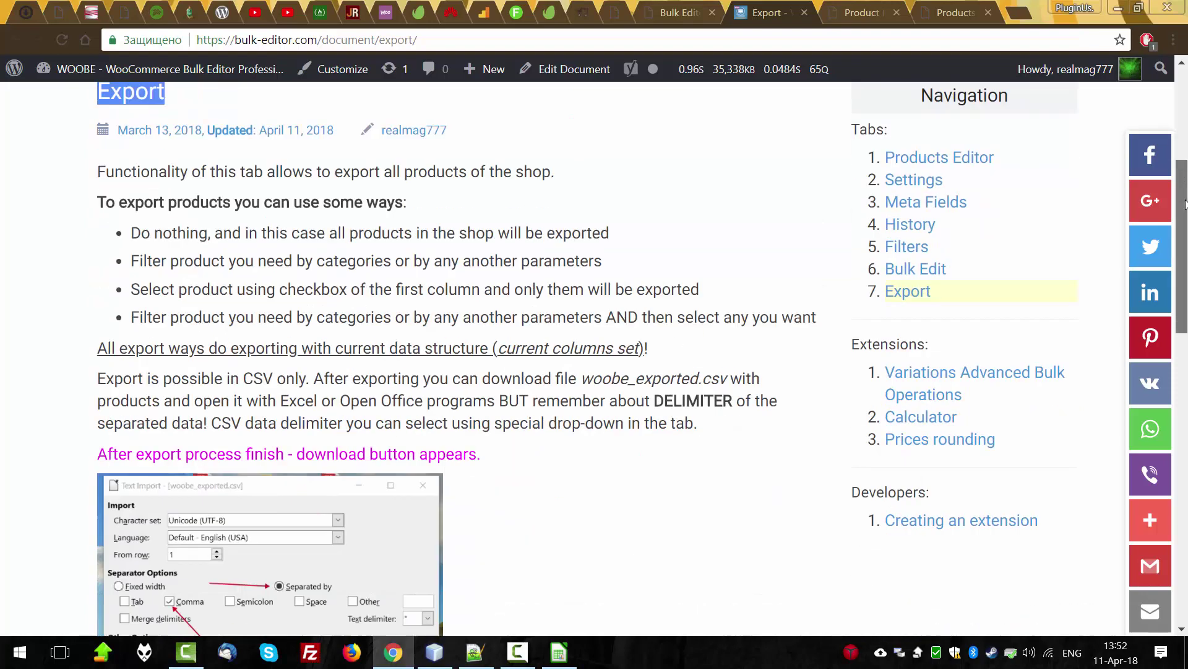
{"action": "left_click_drag", "start_coordinate": [1186, 239], "coordinate": [1186, 400]}
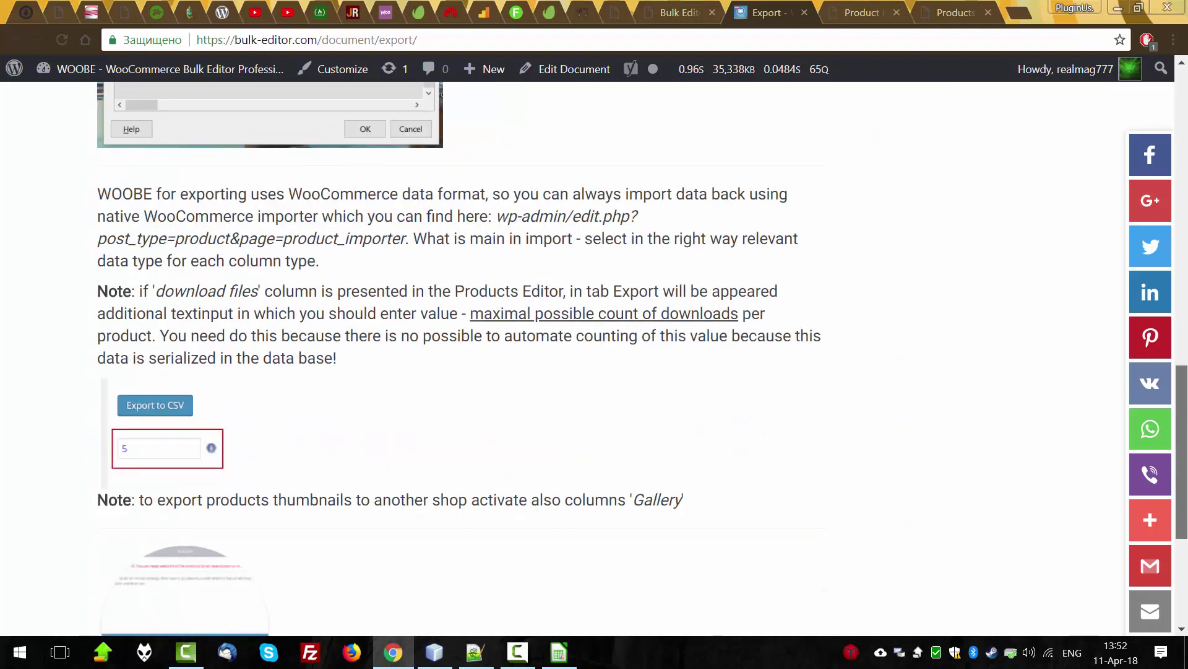